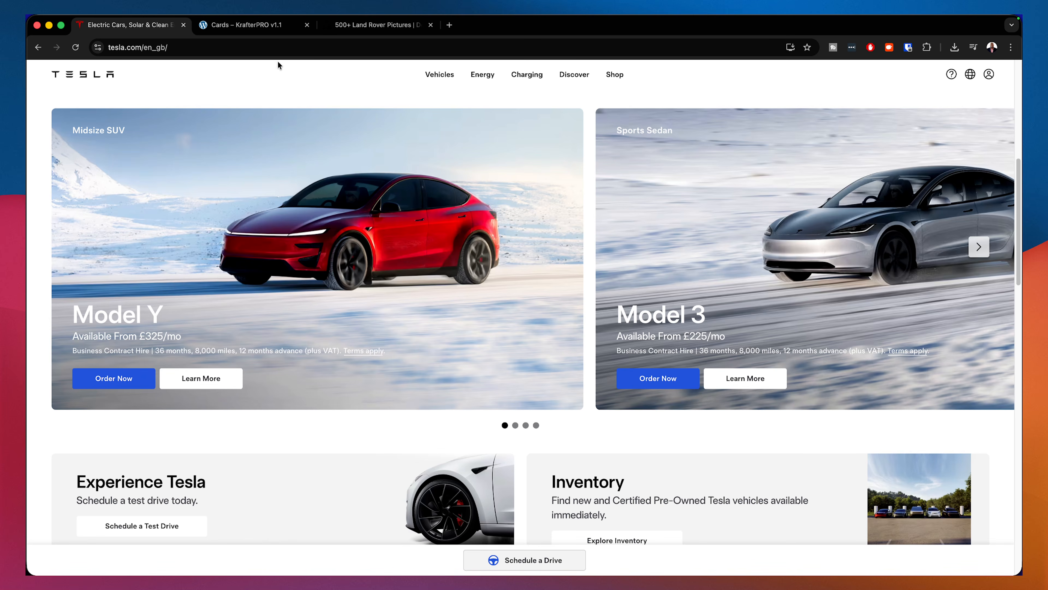
Step: Switch to the Cards page in the builder and insert a row with two equal columns, dismissing the module picker
left_click(268, 26)
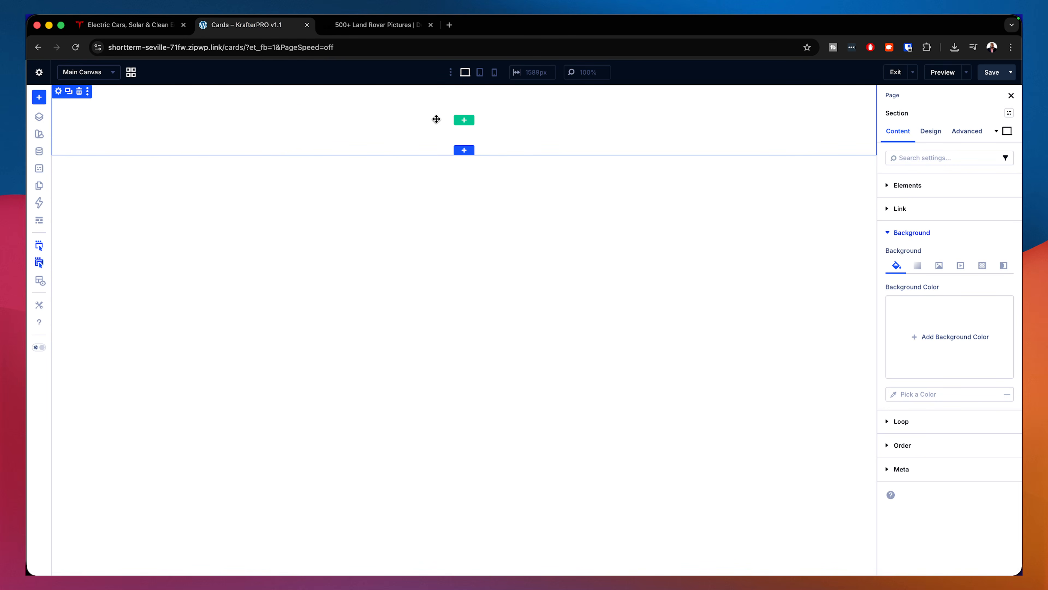
left_click(464, 121)
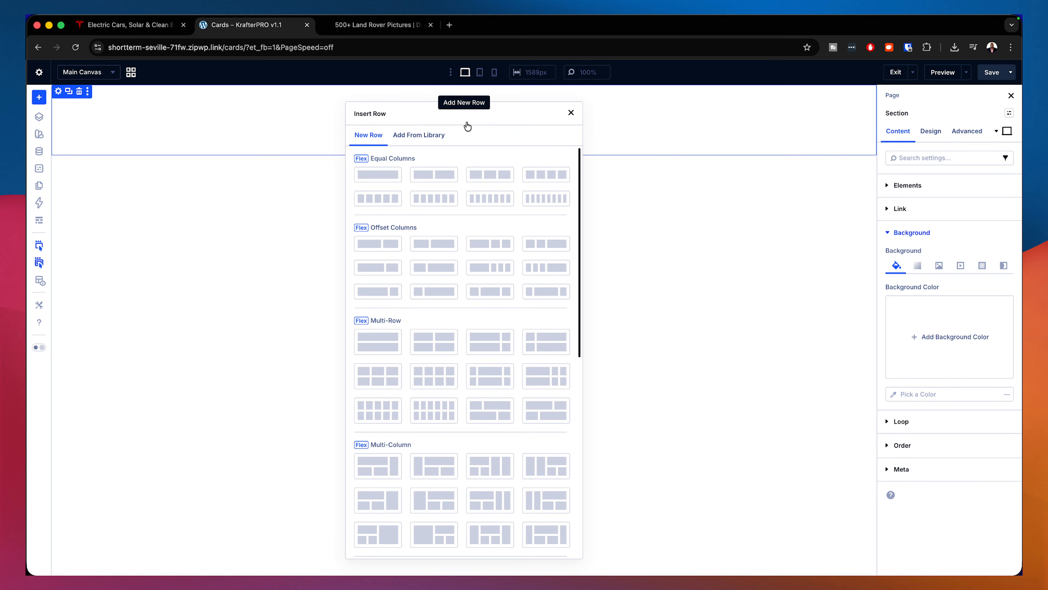
left_click(446, 177)
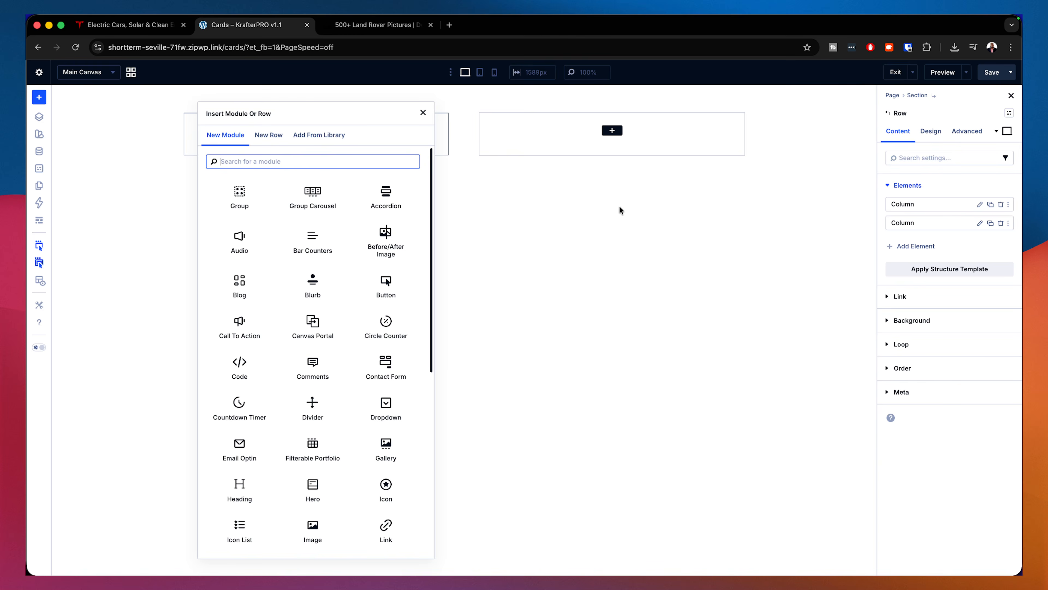
key("Escape")
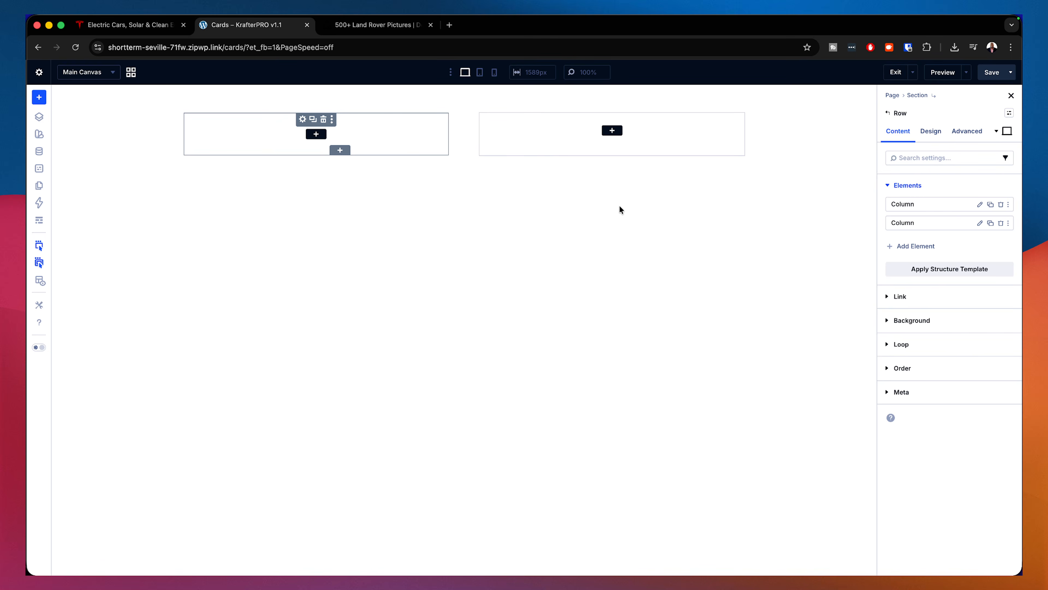
Step: Check the card width on the Tesla page and assign the k content width xlarge preset to the row
left_click(173, 28)
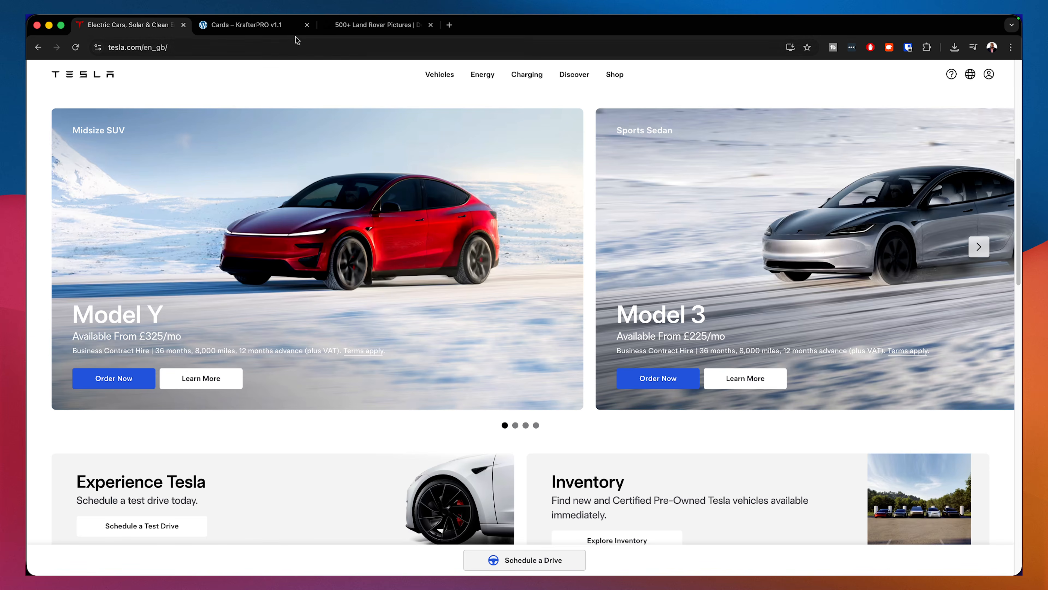
left_click(285, 26)
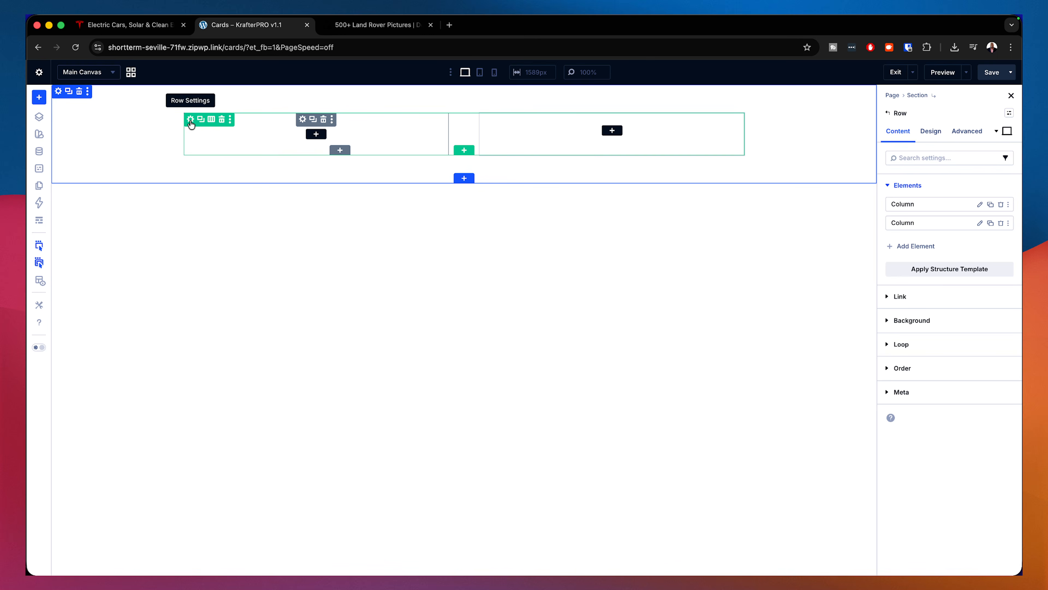
left_click(1009, 114)
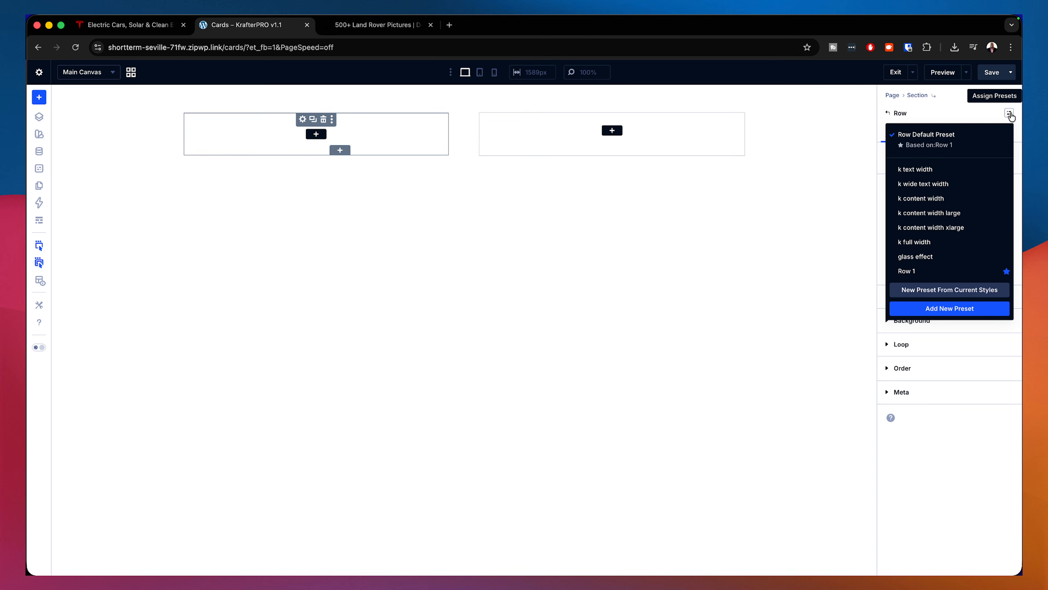
left_click(927, 228)
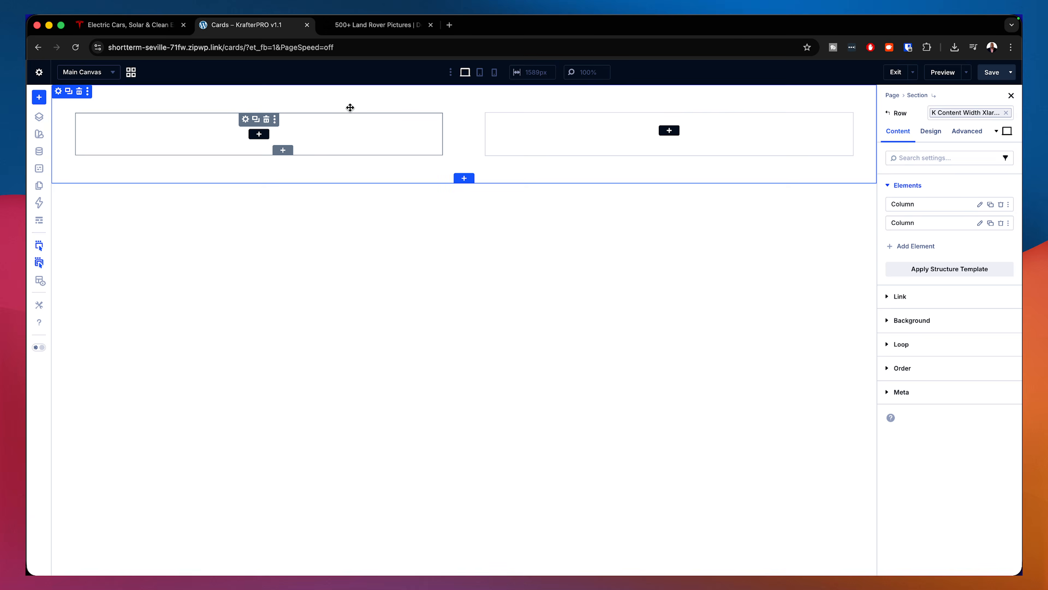
Step: Set the first column group's background image to the dark blue Land Rover photo in the media library
left_click(246, 120)
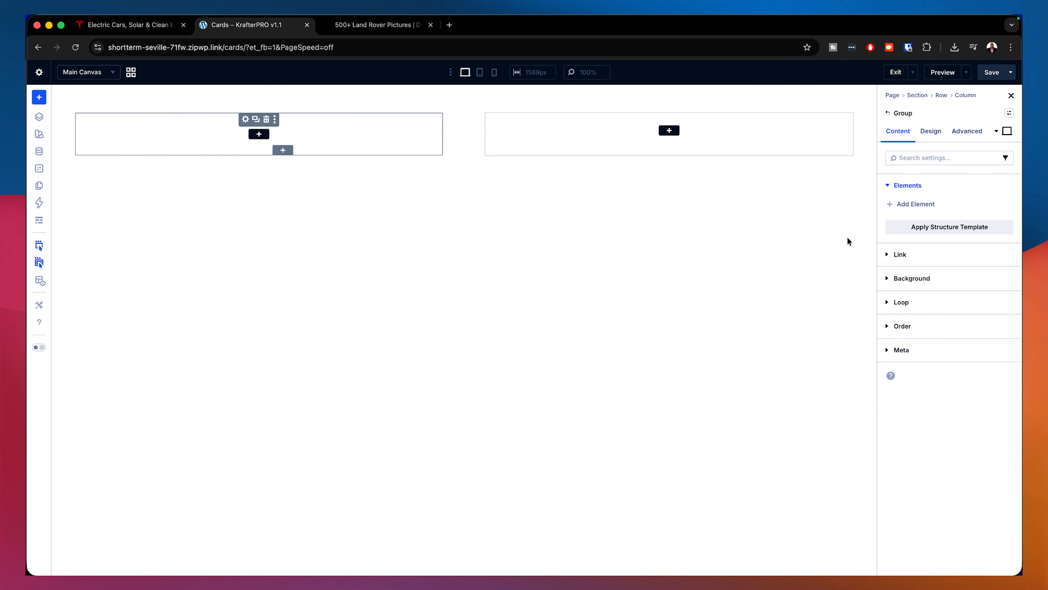
left_click(939, 278)
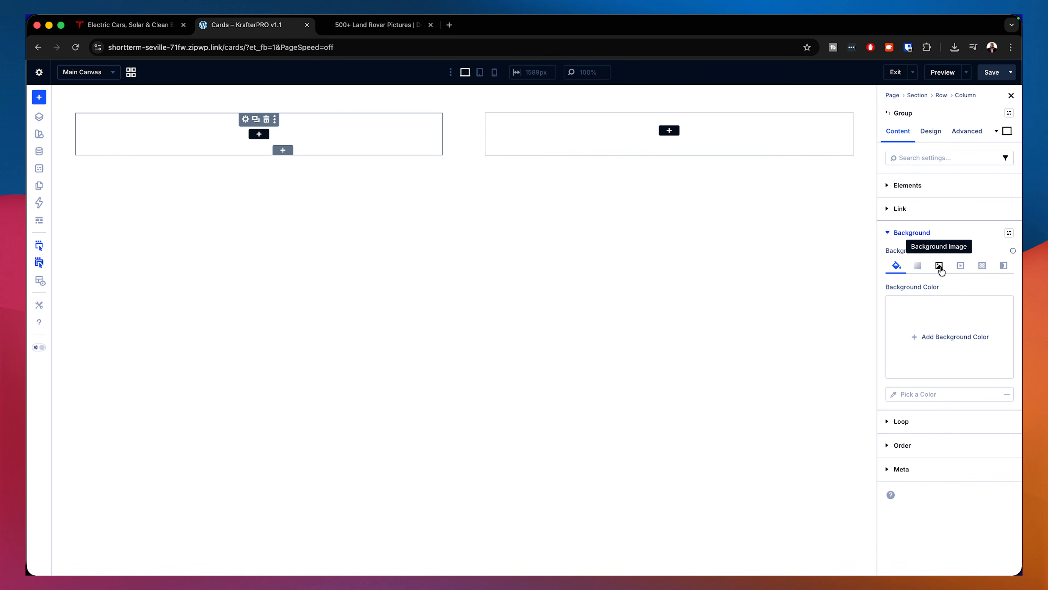
left_click(939, 267)
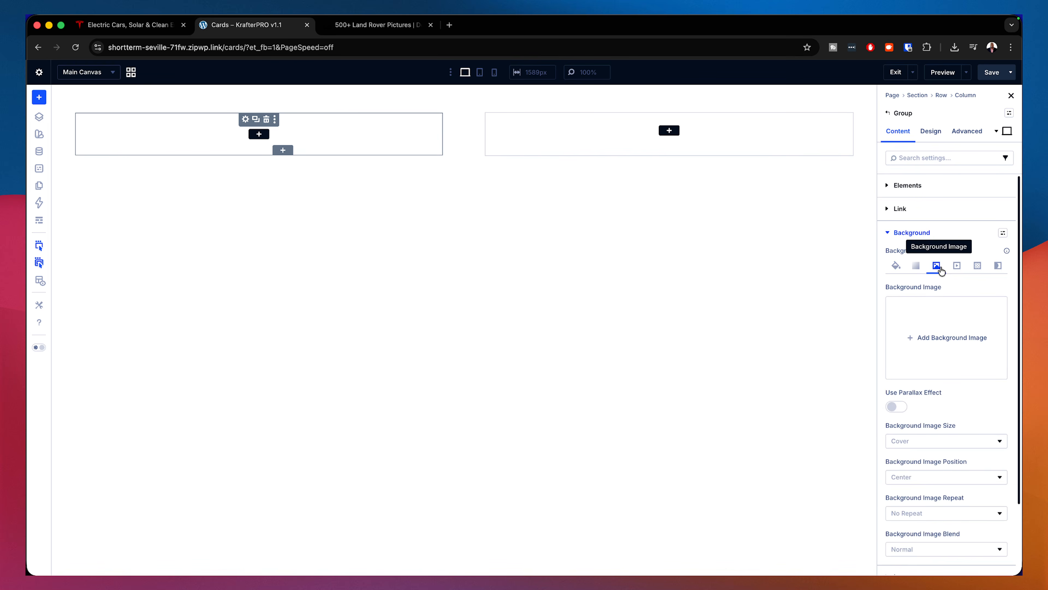
left_click(958, 340)
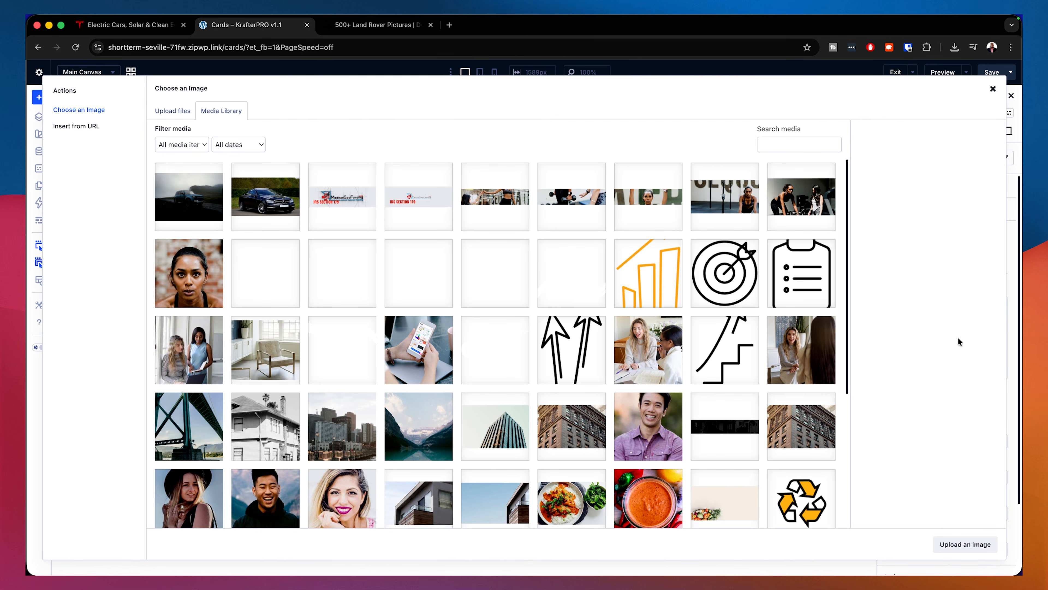
left_click(194, 202)
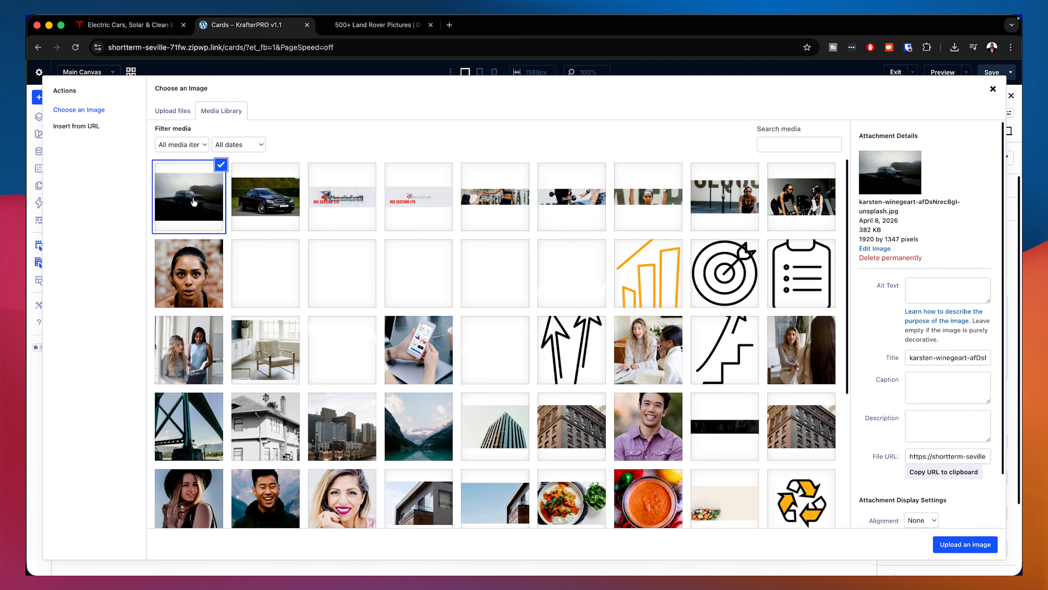
left_click(978, 545)
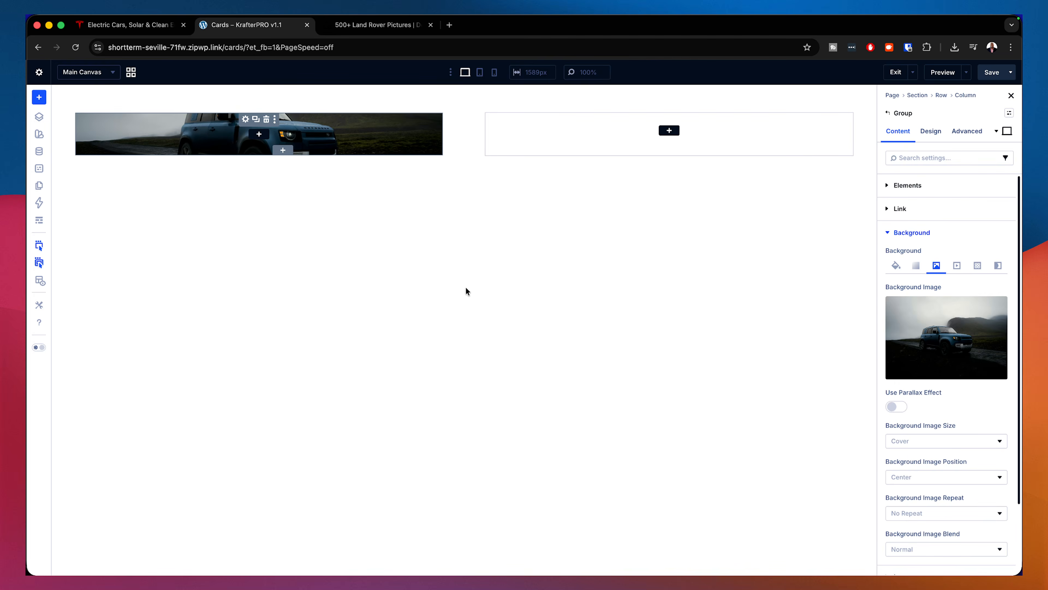
Step: Browse the landscape Land Rover photos on Unsplash to find the source of the background image
left_click(392, 31)
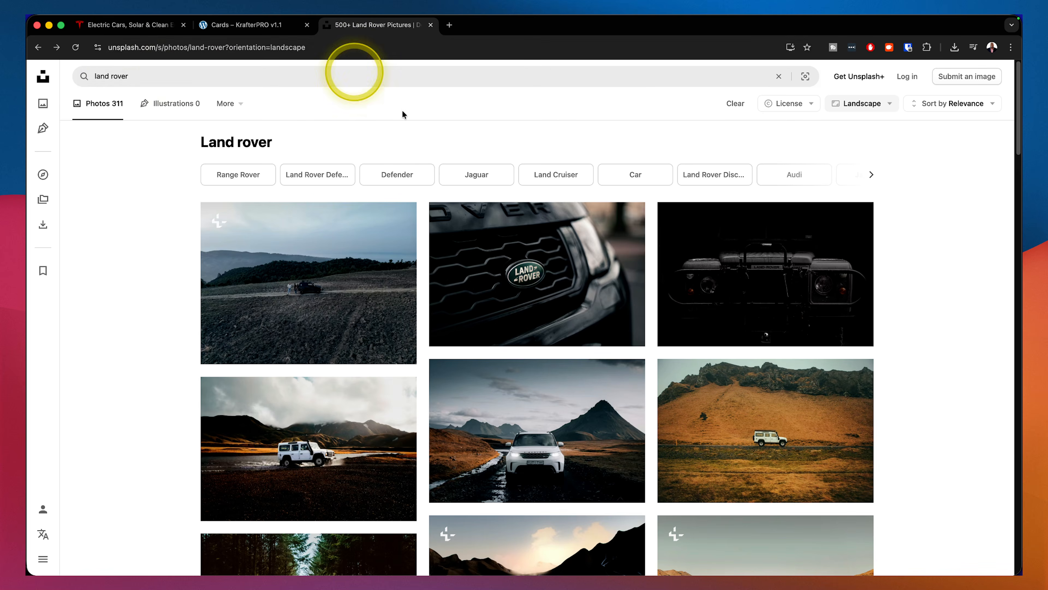
scroll(456, 445, "down", 1)
scroll(468, 452, "up", 1)
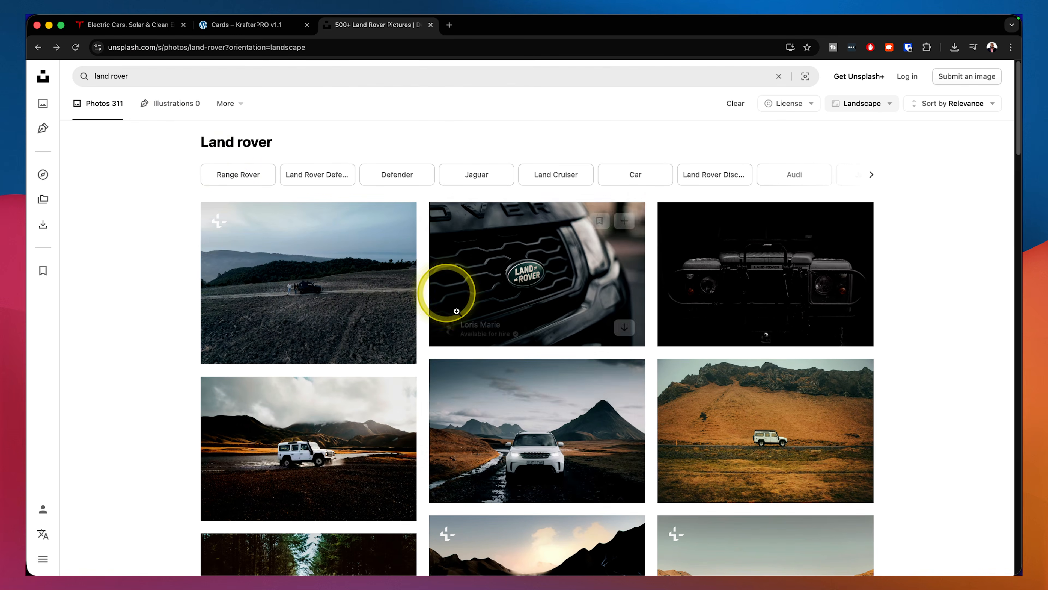
scroll(517, 416, "down", 4)
scroll(511, 423, "down", 10)
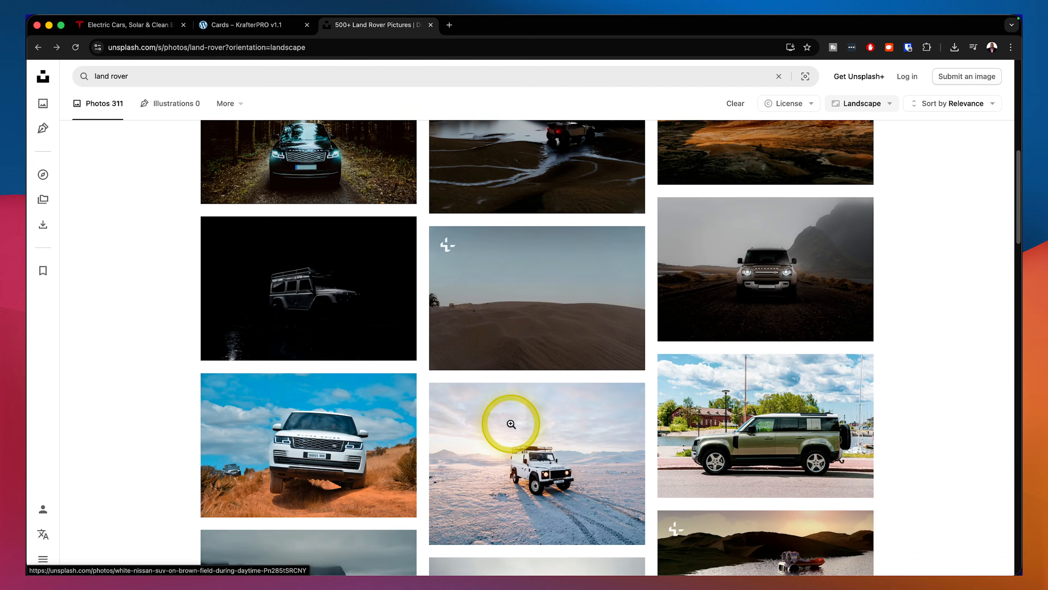
scroll(510, 427, "down", 5)
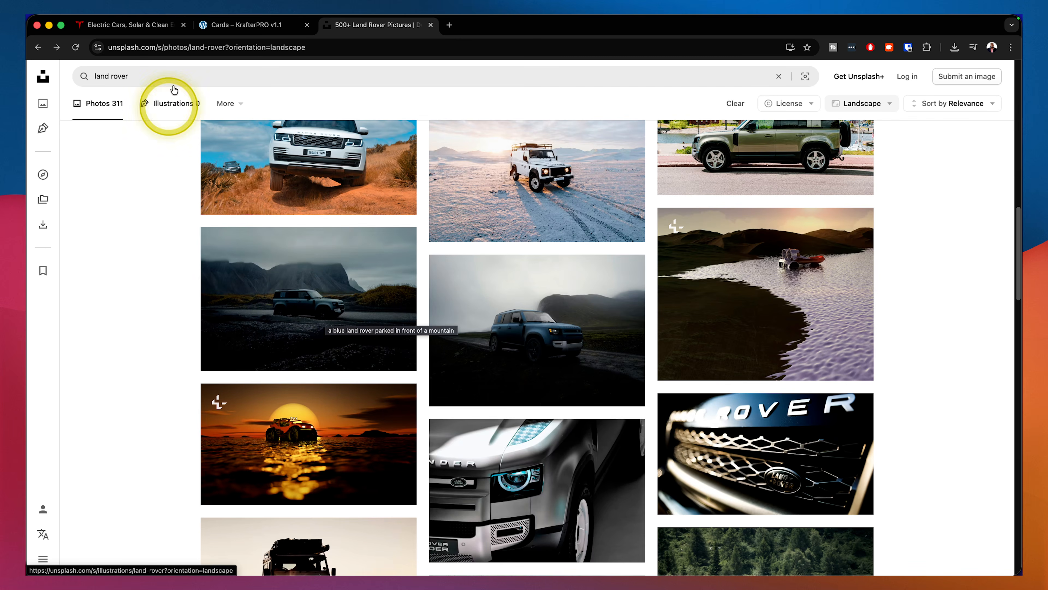
Step: Return to the builder, set the first card group's height to 380px and compare it with the Tesla cards
left_click(227, 31)
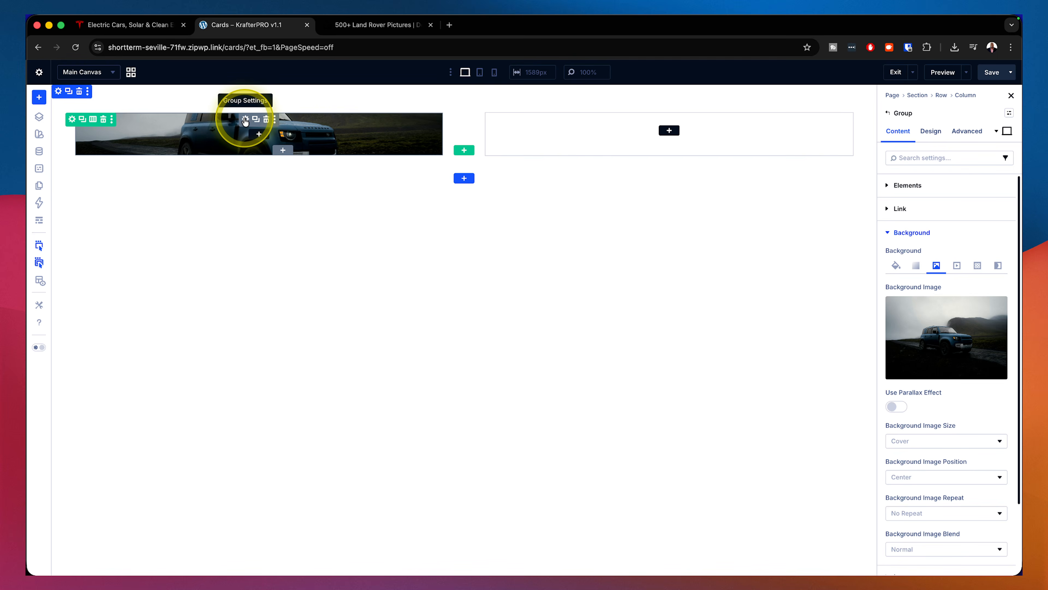
left_click(937, 133)
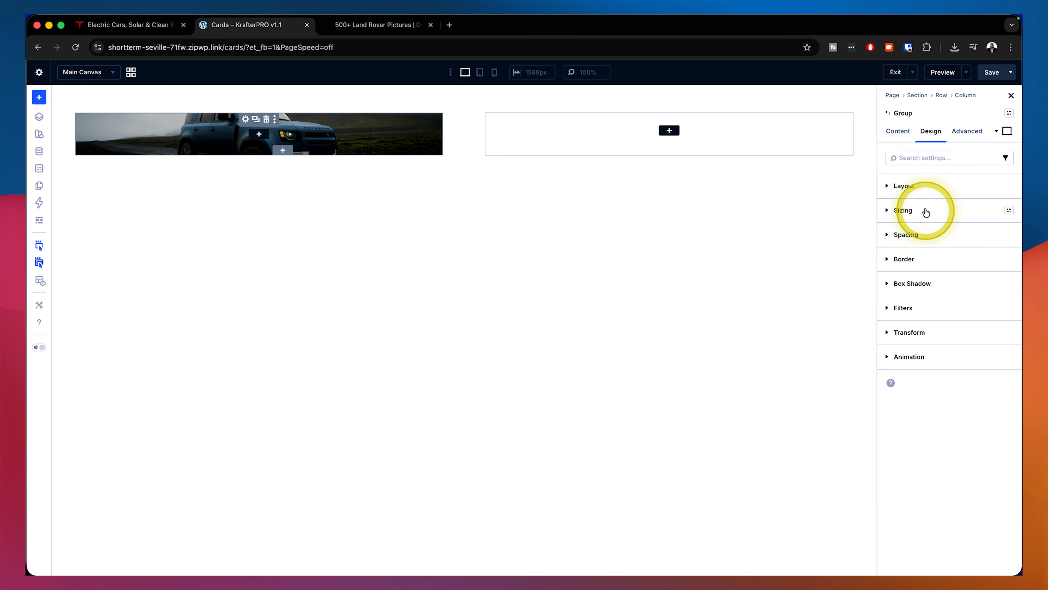
left_click(919, 218)
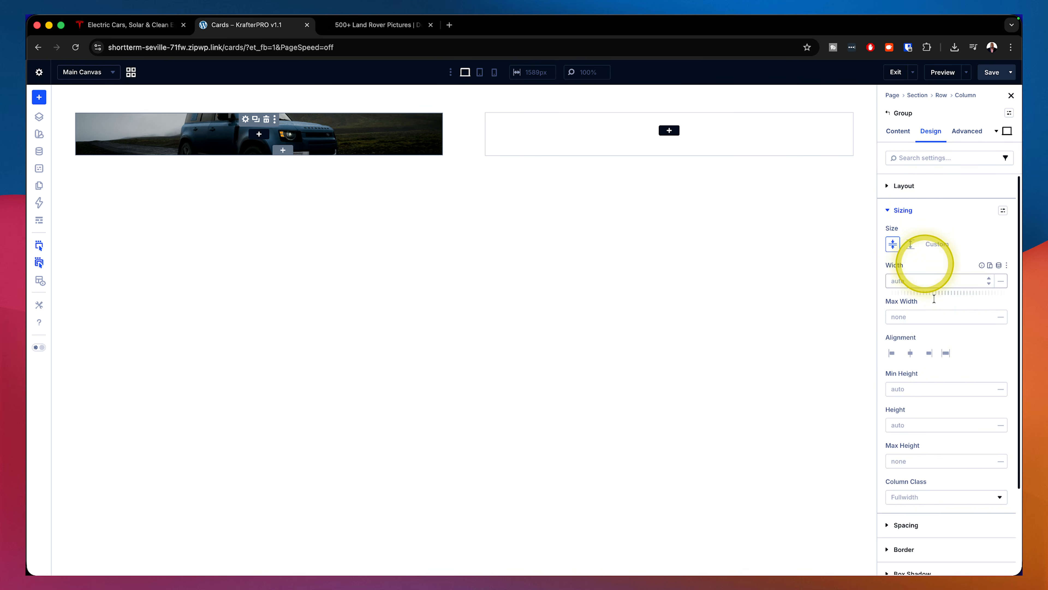
mouse_move(903, 434)
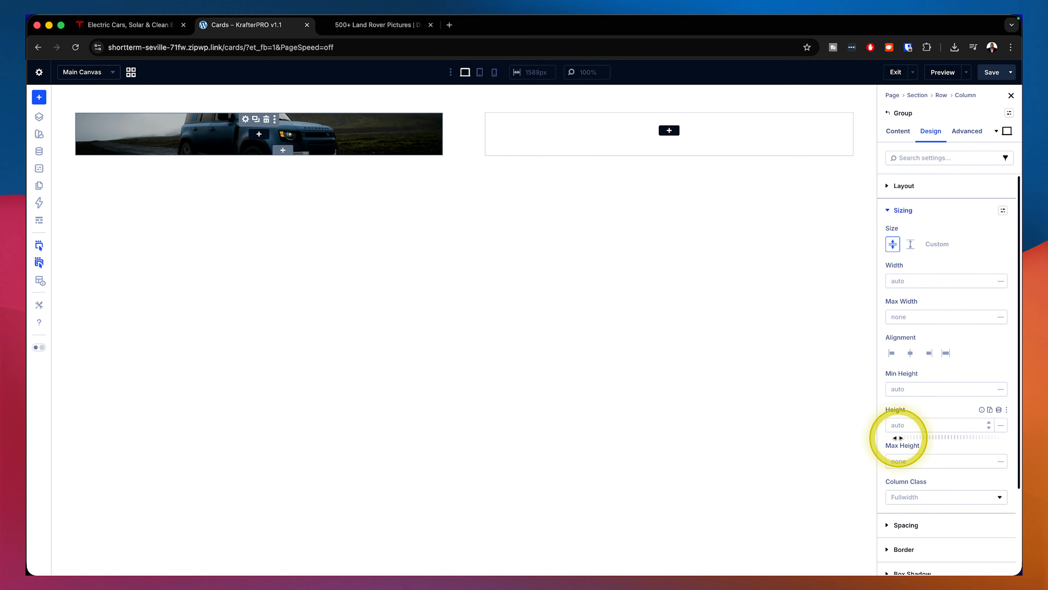
left_click(894, 425)
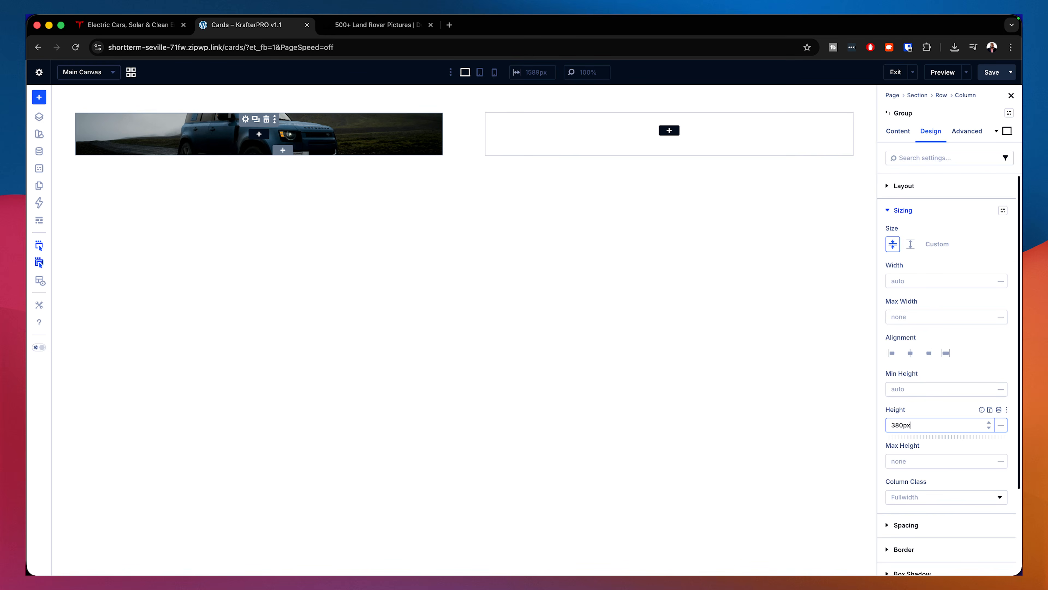
key("Return")
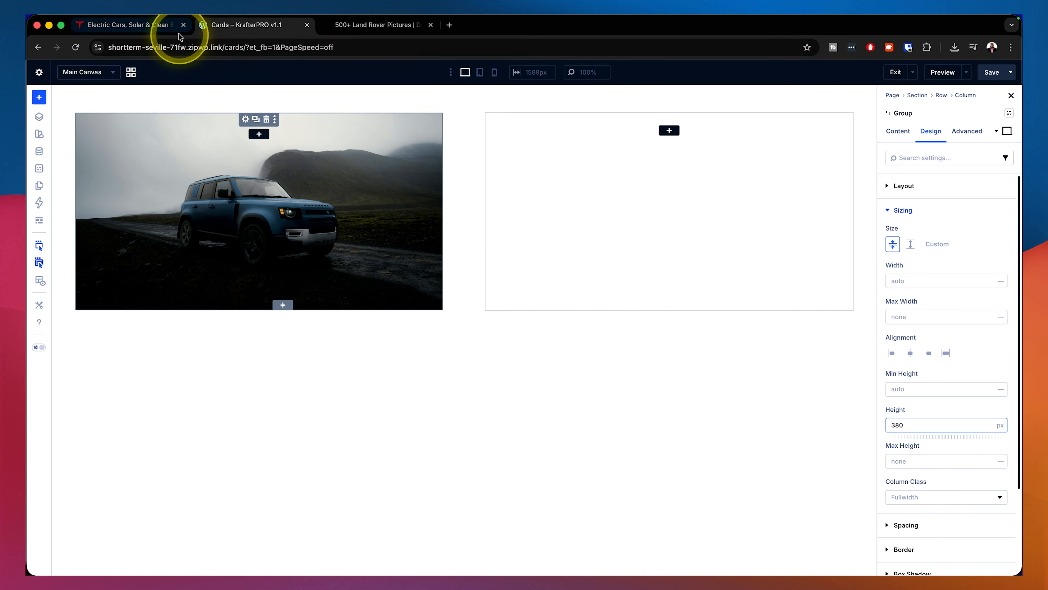
left_click(163, 24)
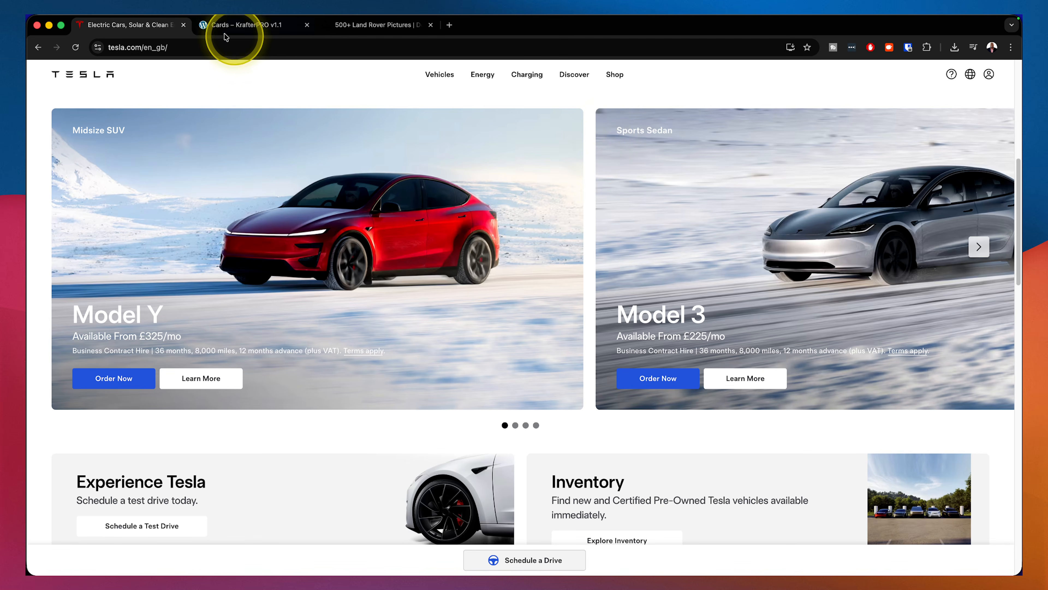
left_click(239, 28)
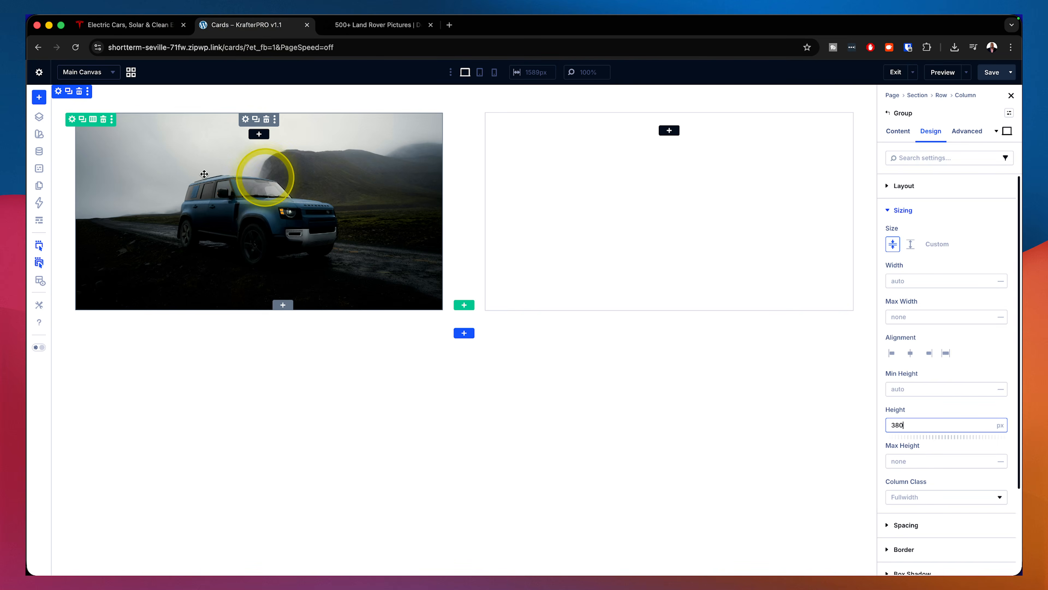
Step: Assign the gap medium layout preset to the row and compare the card spacing with the Tesla page
left_click(72, 120)
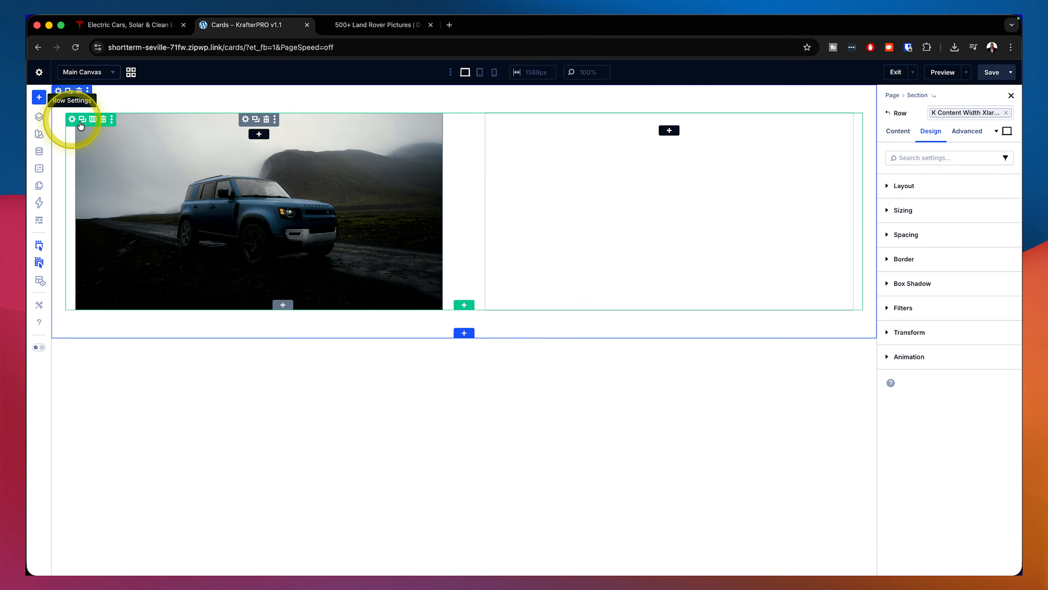
left_click(925, 187)
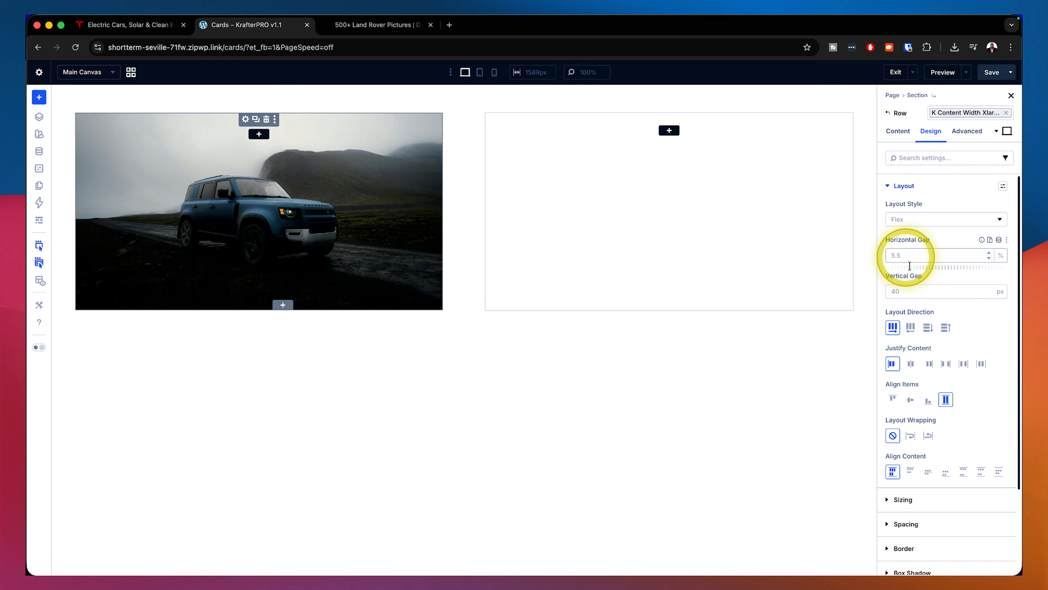
left_click(893, 136)
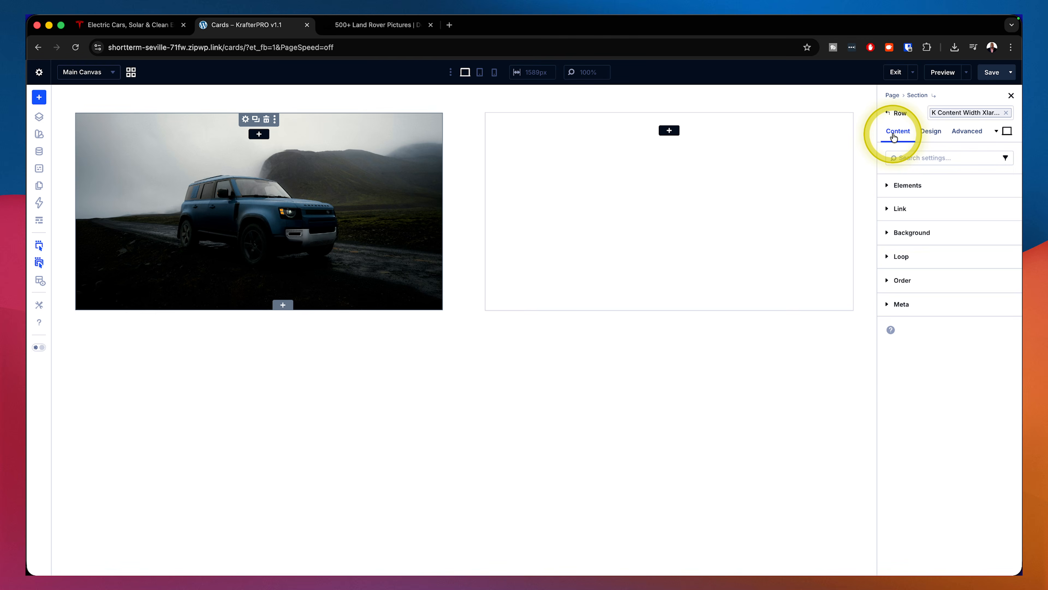
left_click(920, 189)
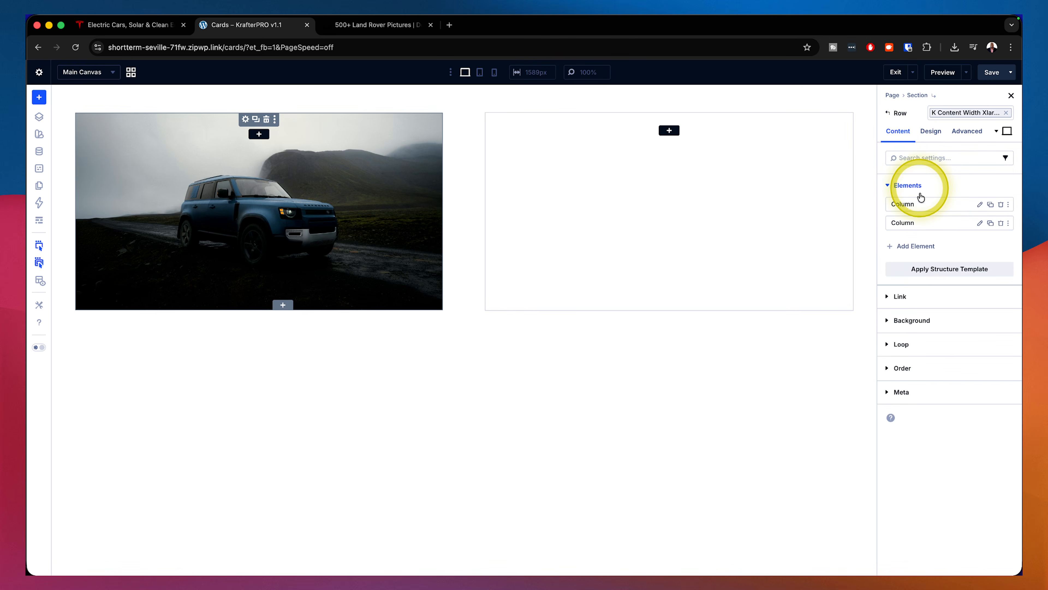
left_click(934, 140)
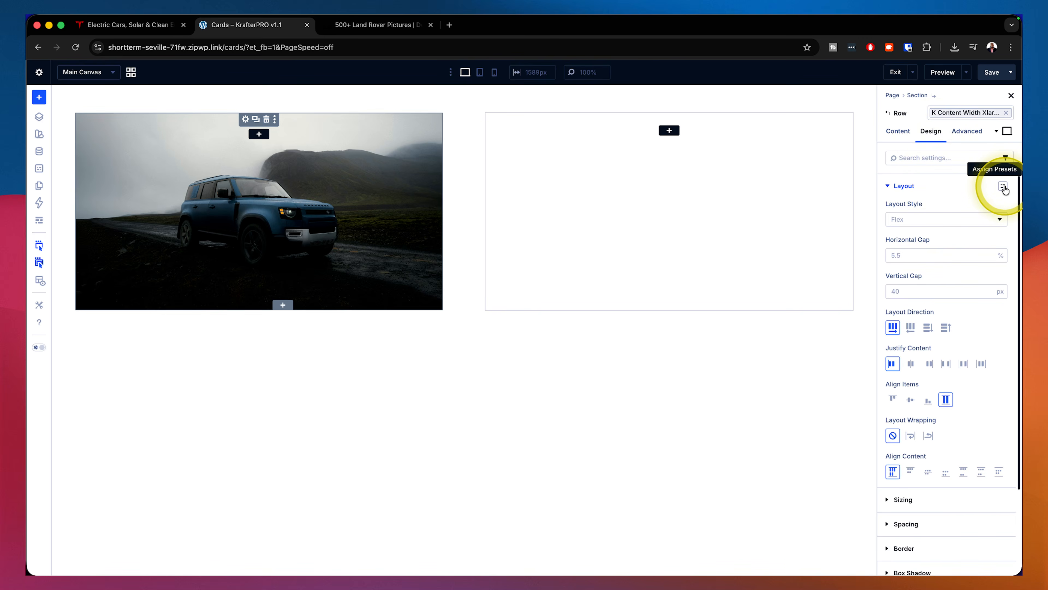
left_click(1003, 187)
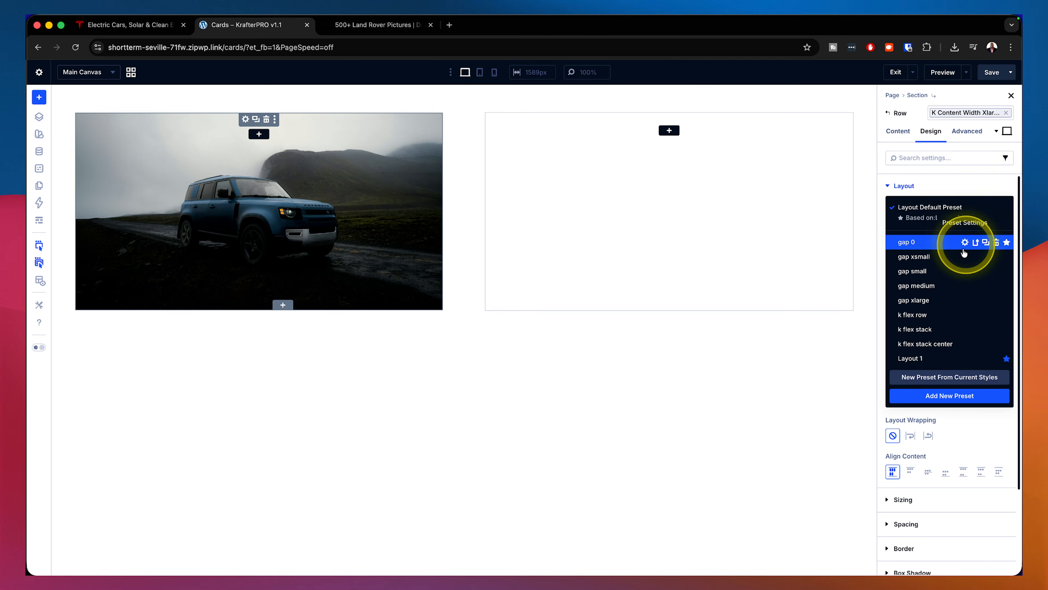
left_click(933, 283)
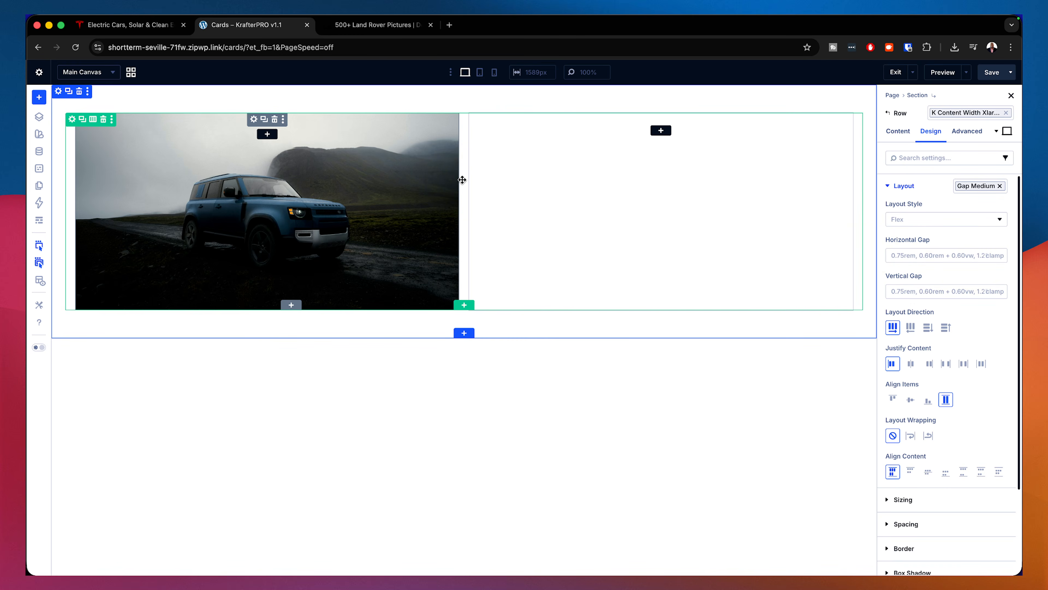
left_click(453, 206)
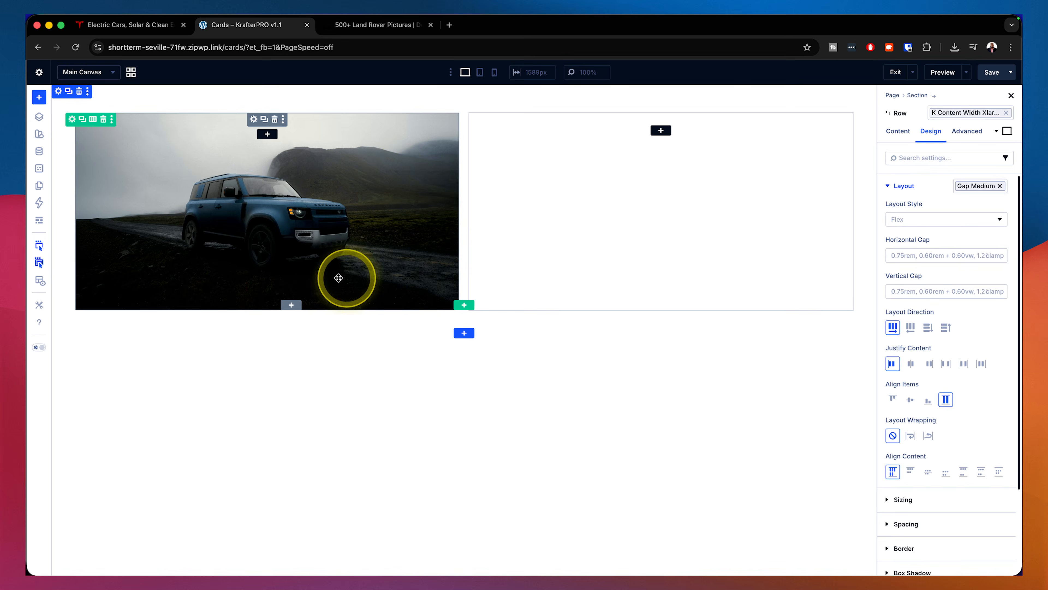
left_click(129, 25)
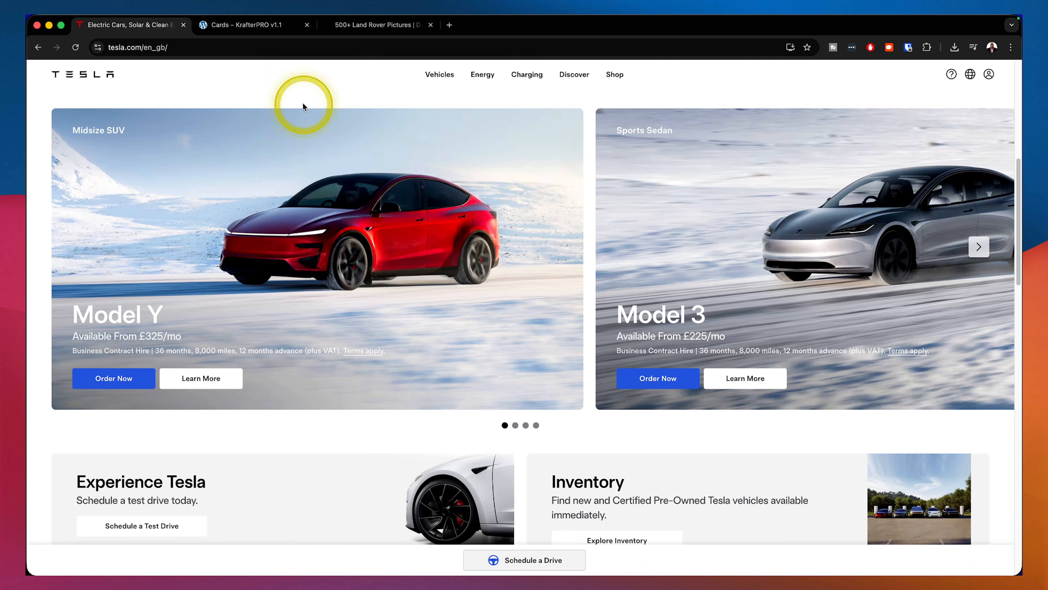
Step: Set the first card group's height to 480px in the builder and compare its text layout with the Tesla Model Y card
left_click(270, 26)
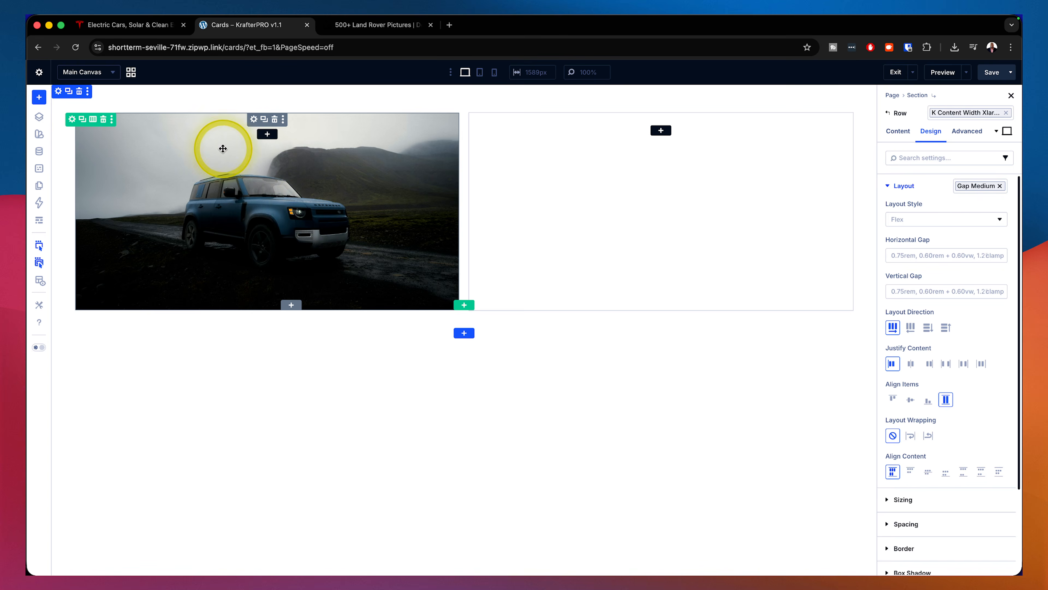
left_click(253, 120)
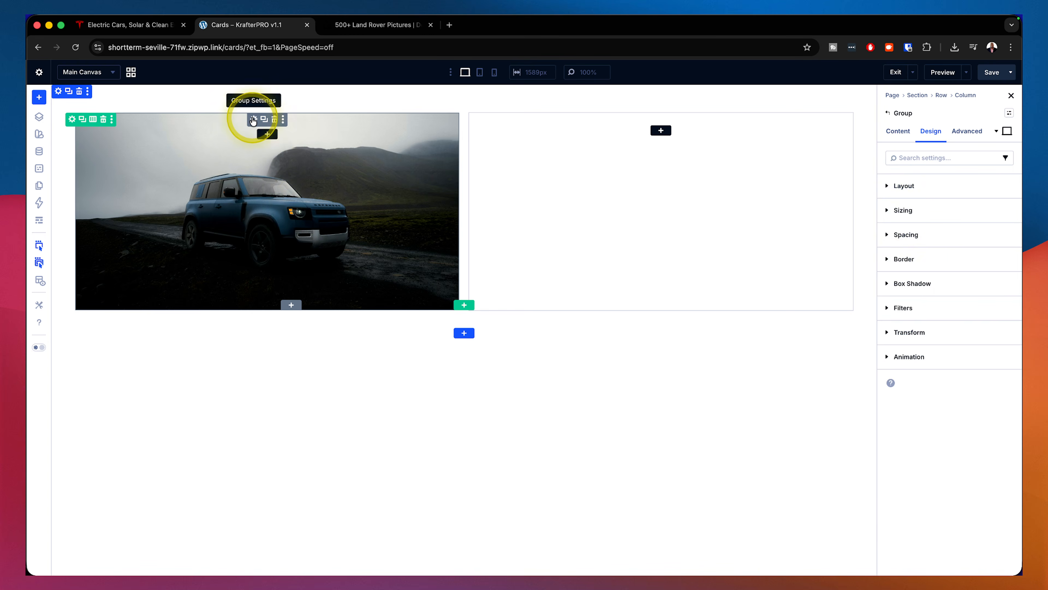
left_click(924, 211)
left_click(924, 428)
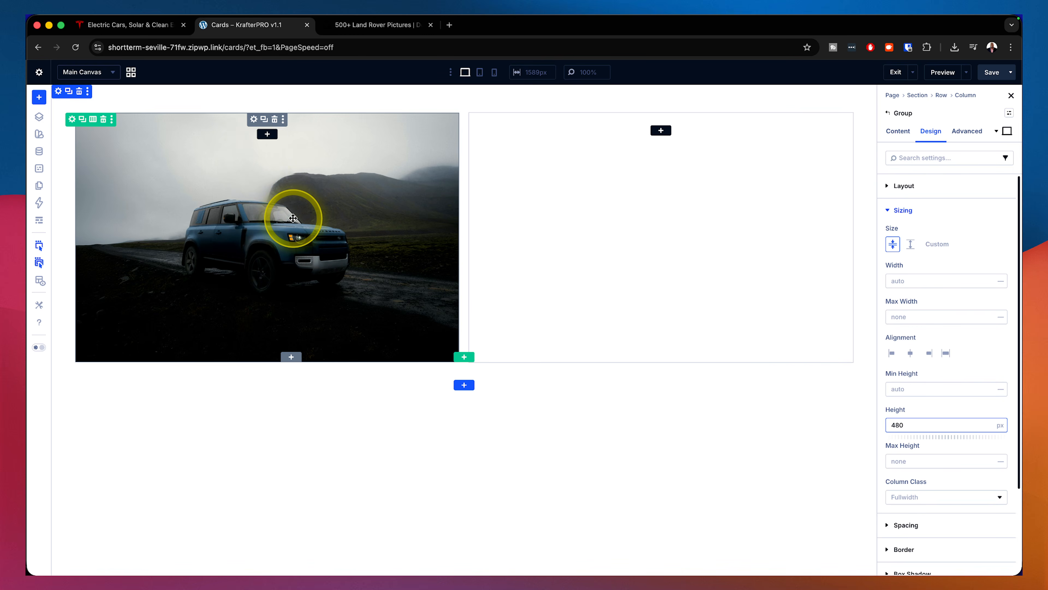
left_click(136, 26)
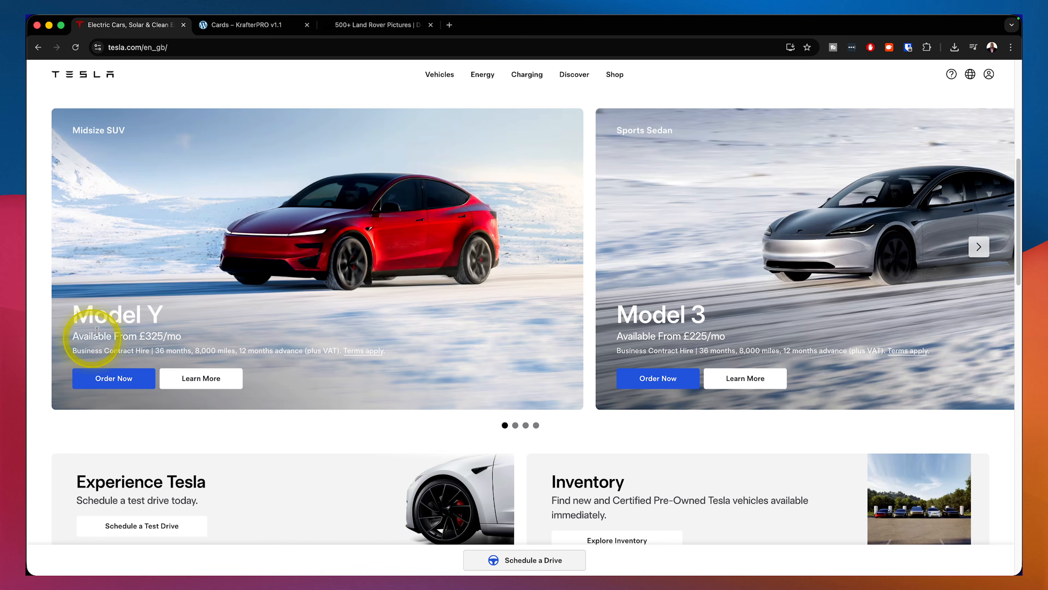
left_click(246, 25)
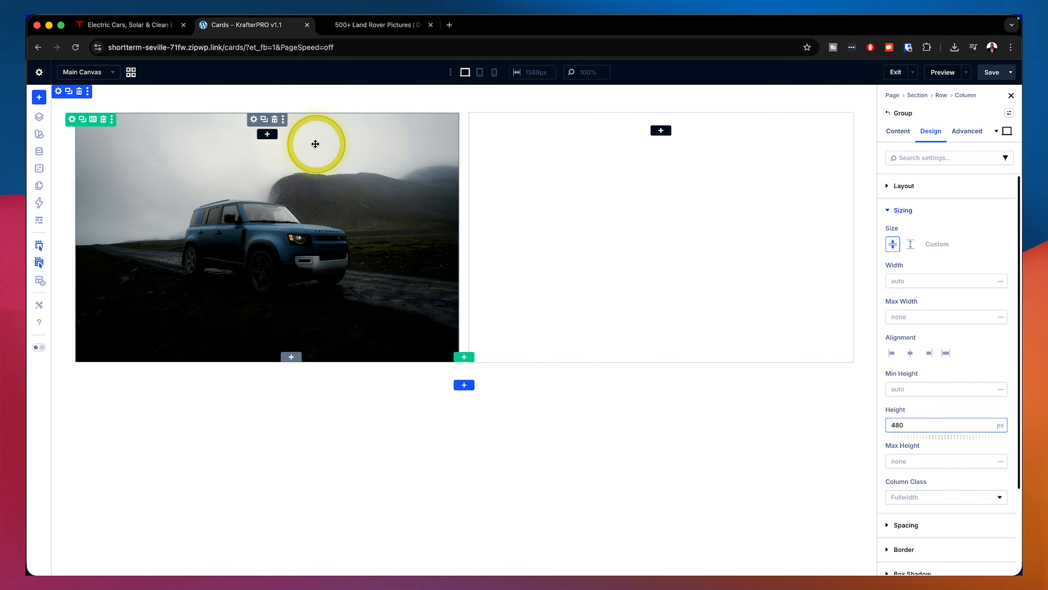
Step: Add a Text module to the first card group and replace its body with "Midsize SUV" copied from the Tesla page
left_click(267, 133)
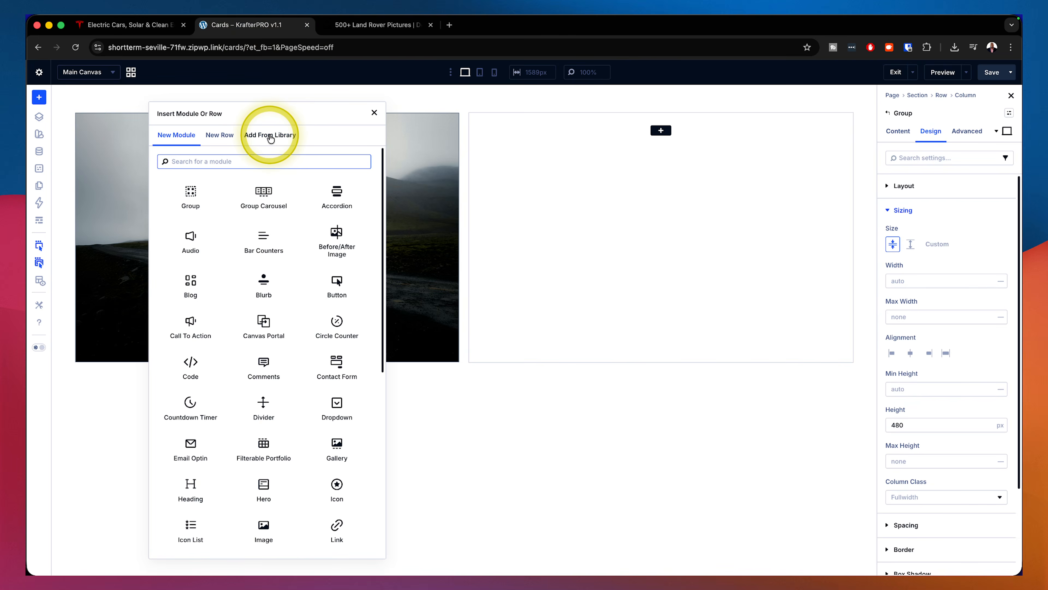
type("text")
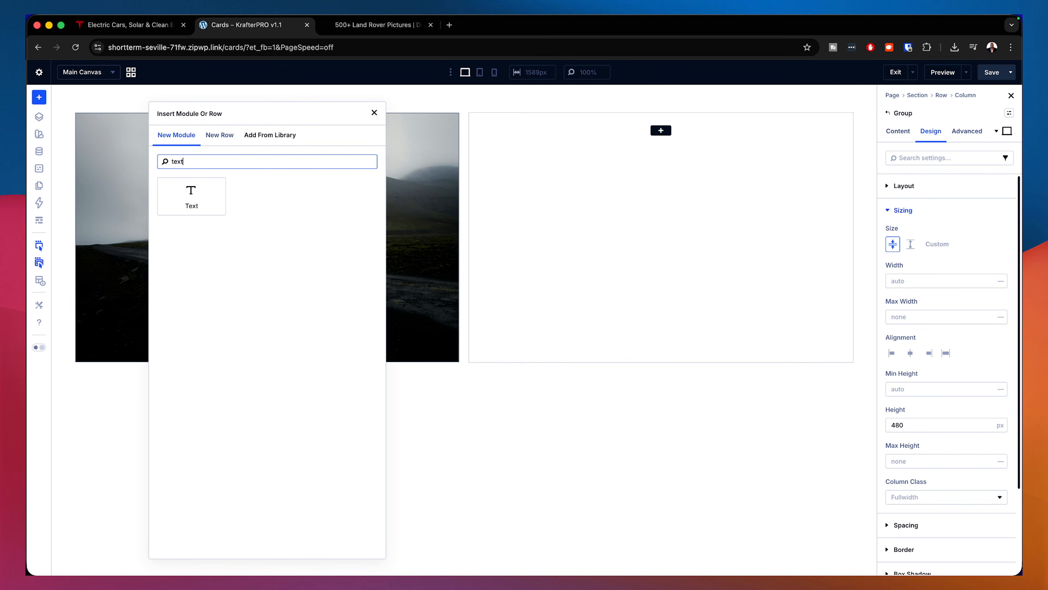
left_click(206, 196)
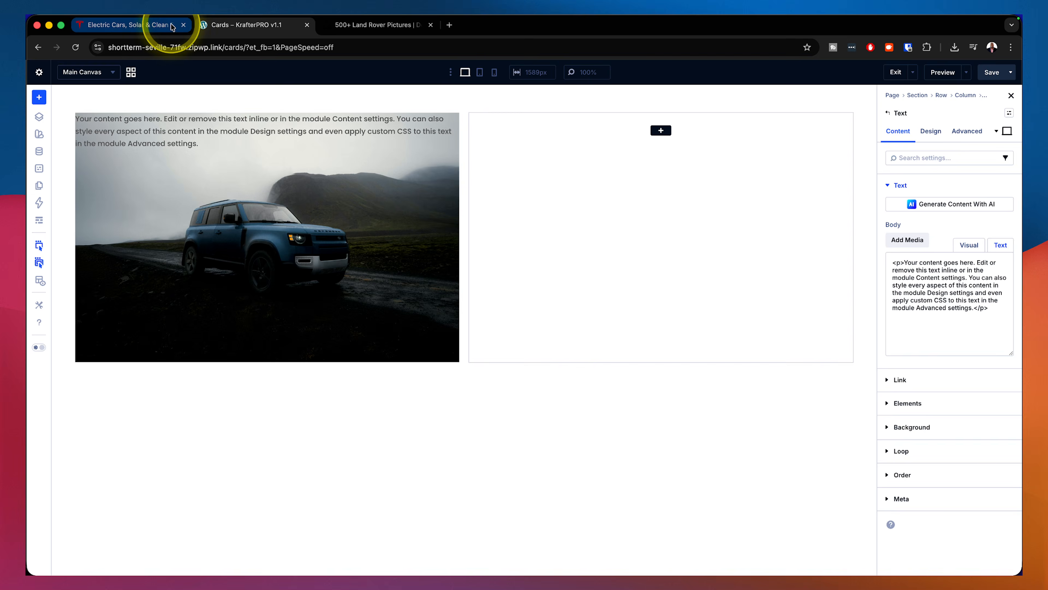
left_click(162, 25)
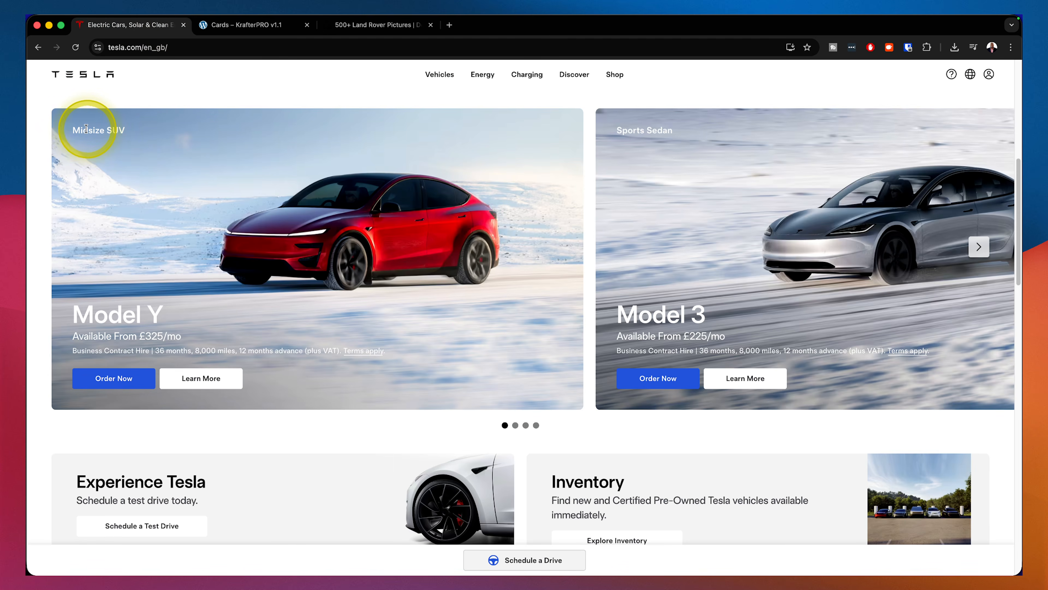
left_click_drag(74, 130, 120, 131)
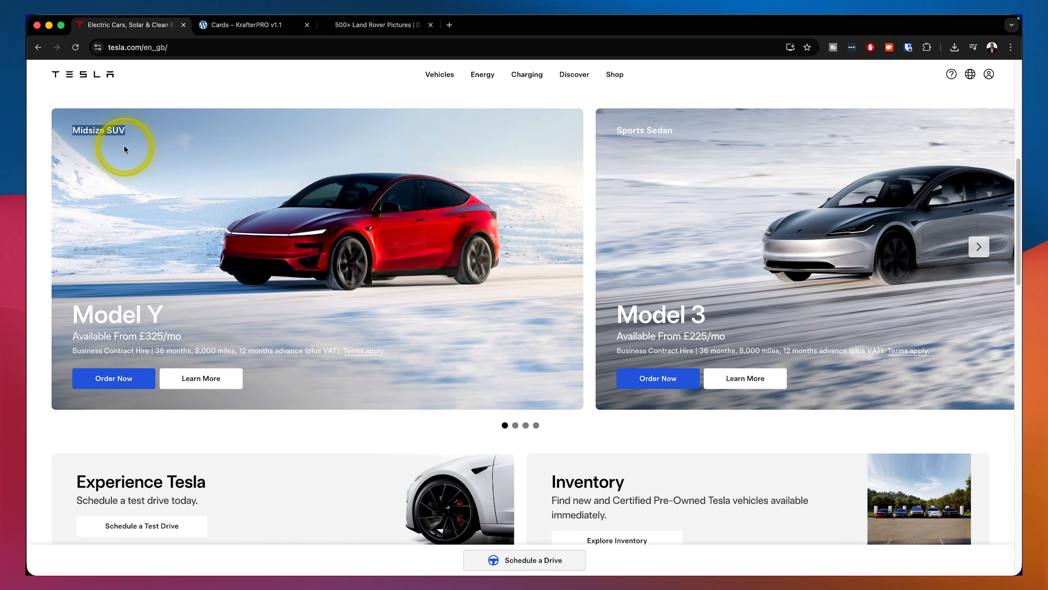
left_click(232, 25)
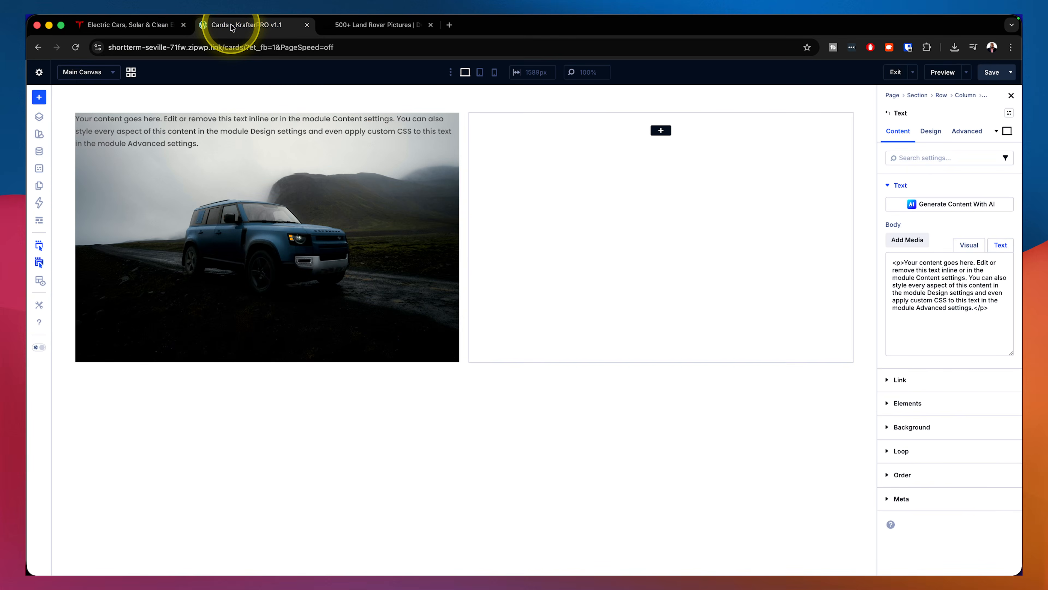
left_click_drag(990, 310, 870, 250)
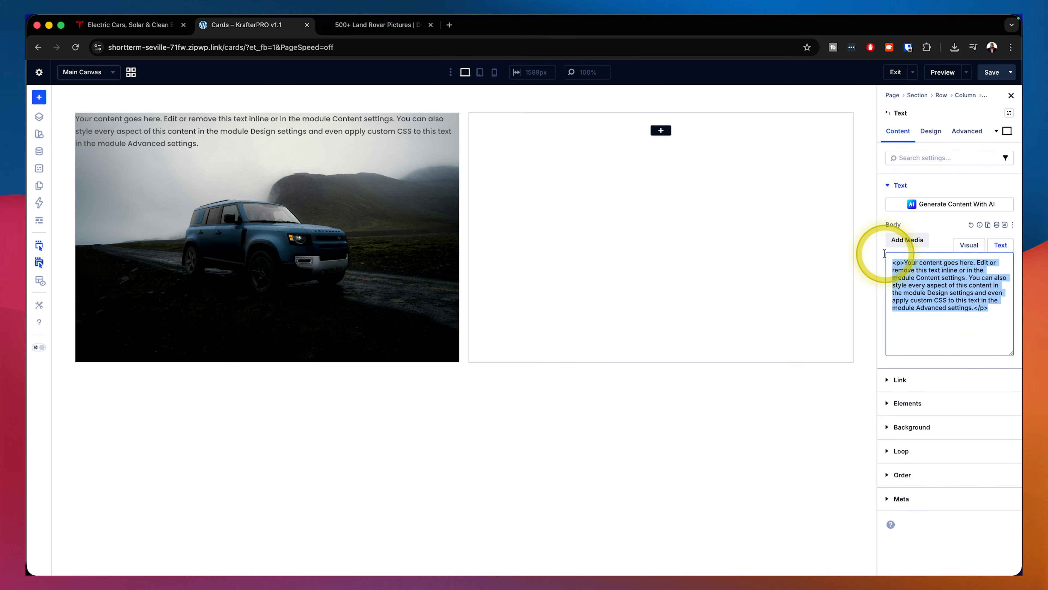
type("Midsize SUV")
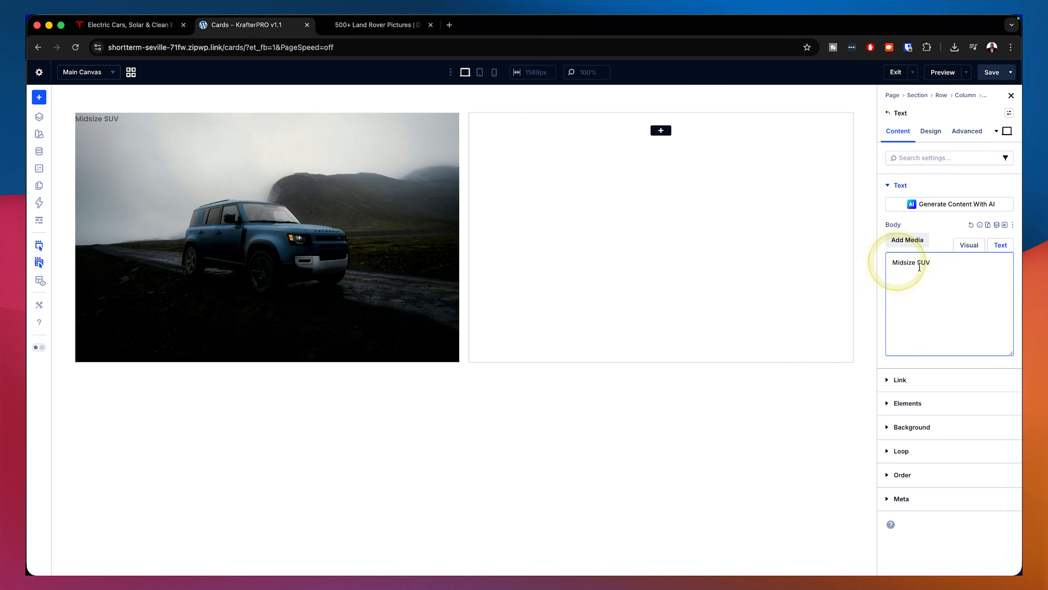
left_click(463, 101)
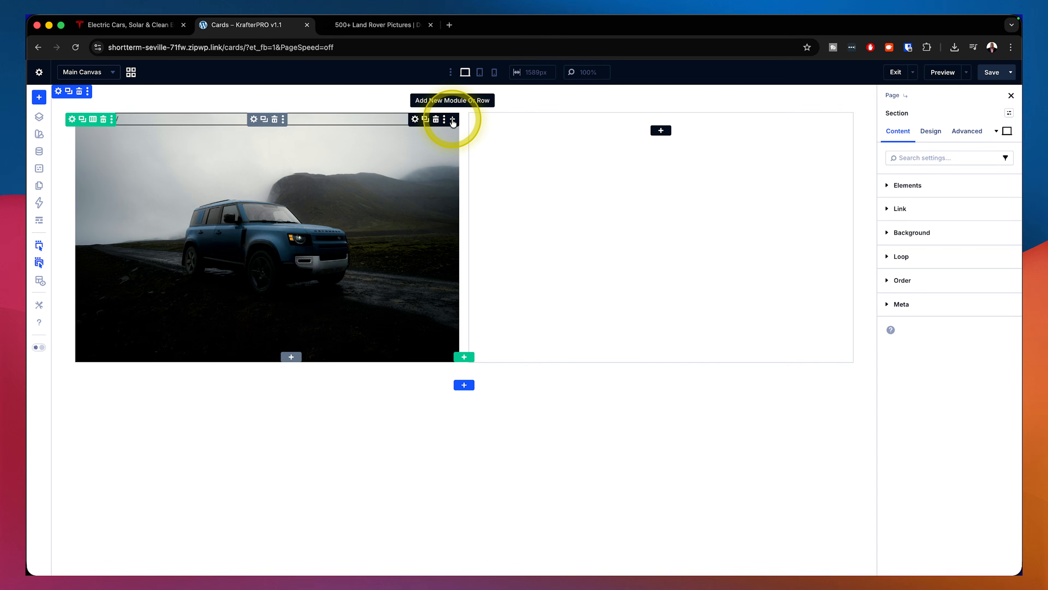
Step: Insert a nested Group below the "Midsize SUV" text module in the first card
right_click(415, 120)
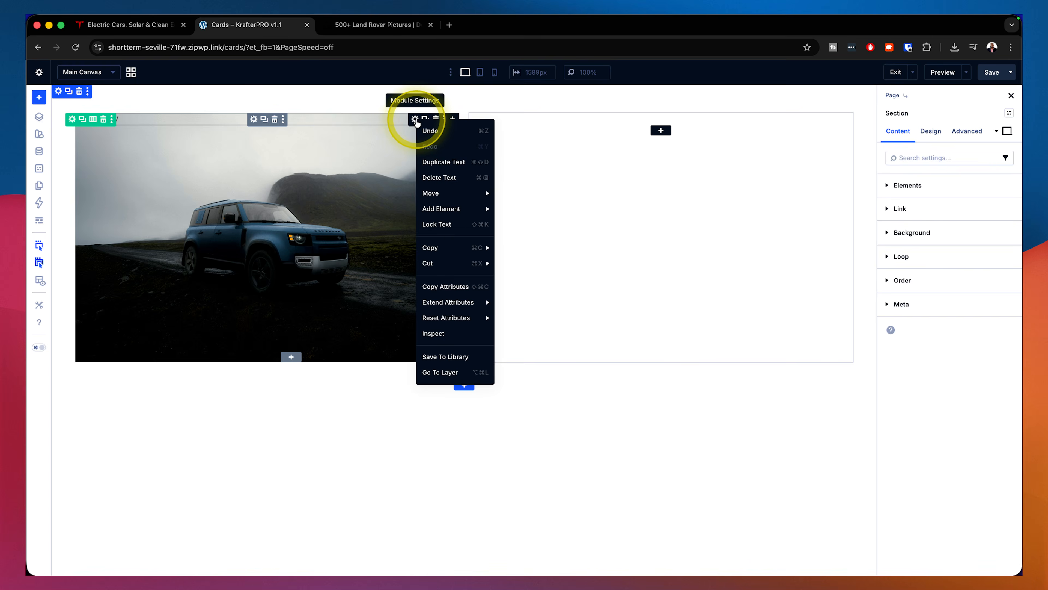
mouse_move(473, 213)
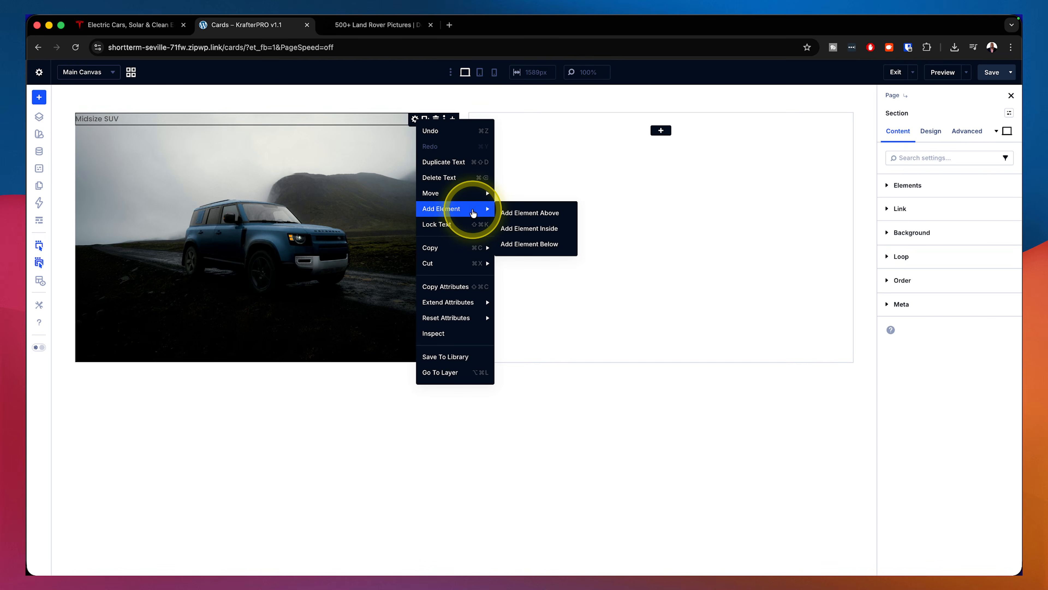
left_click(545, 244)
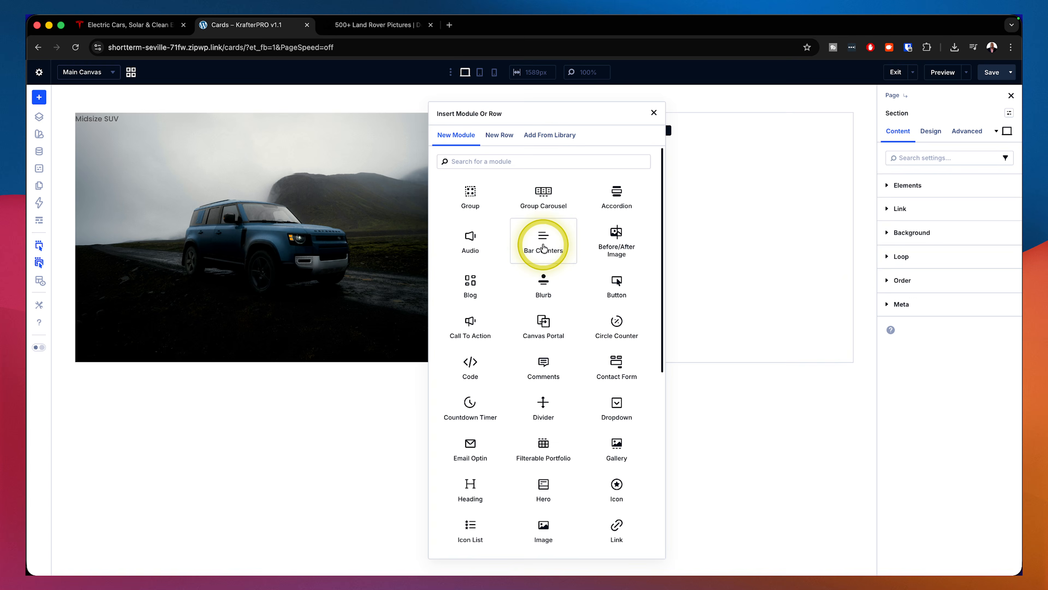
left_click(485, 201)
left_click(482, 197)
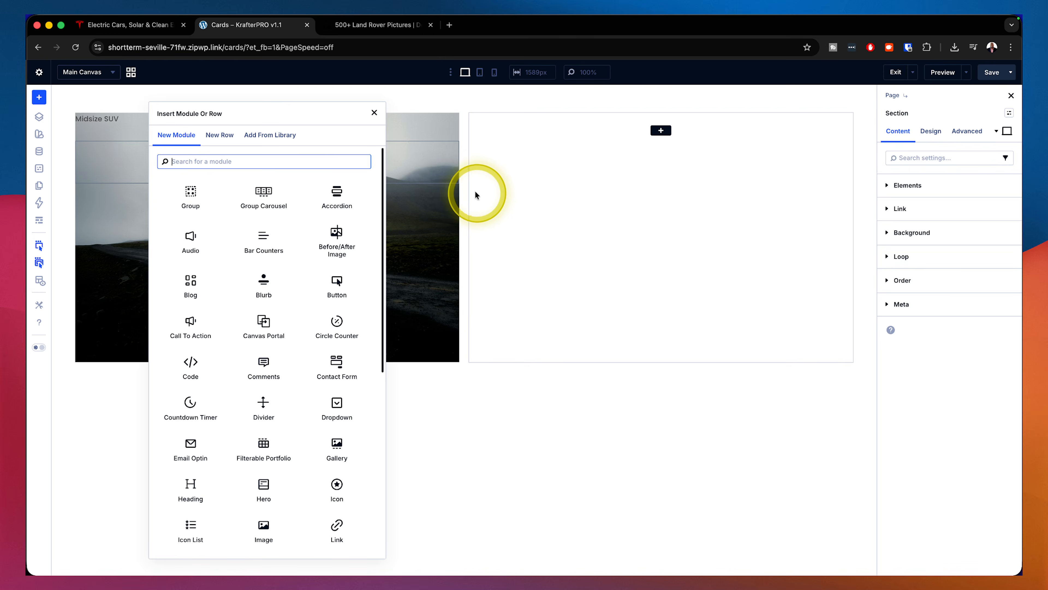
Step: Add a Heading module inside the nested group and set its text to "Model Y" copied from the Tesla card
left_click(153, 25)
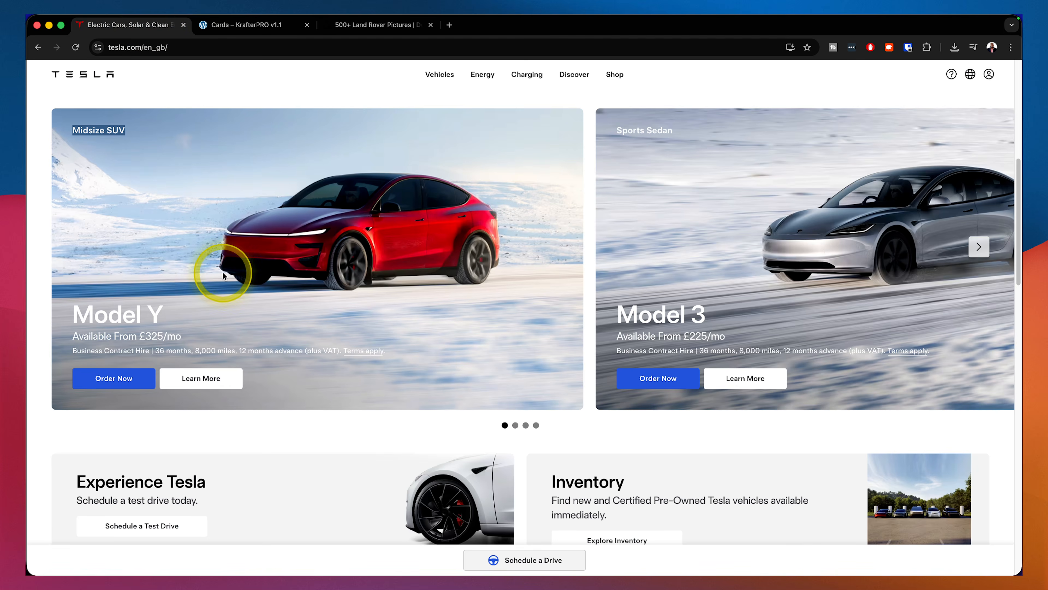
mouse_move(76, 313)
left_mouse_down()
mouse_move(184, 316)
mouse_move(82, 317)
left_mouse_up()
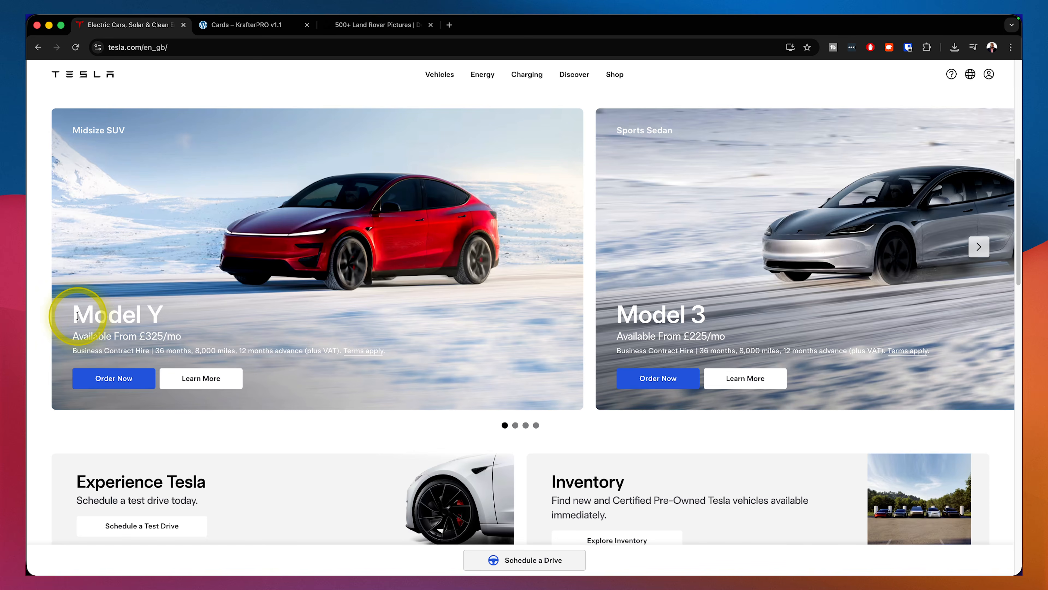
left_click_drag(72, 315, 160, 312)
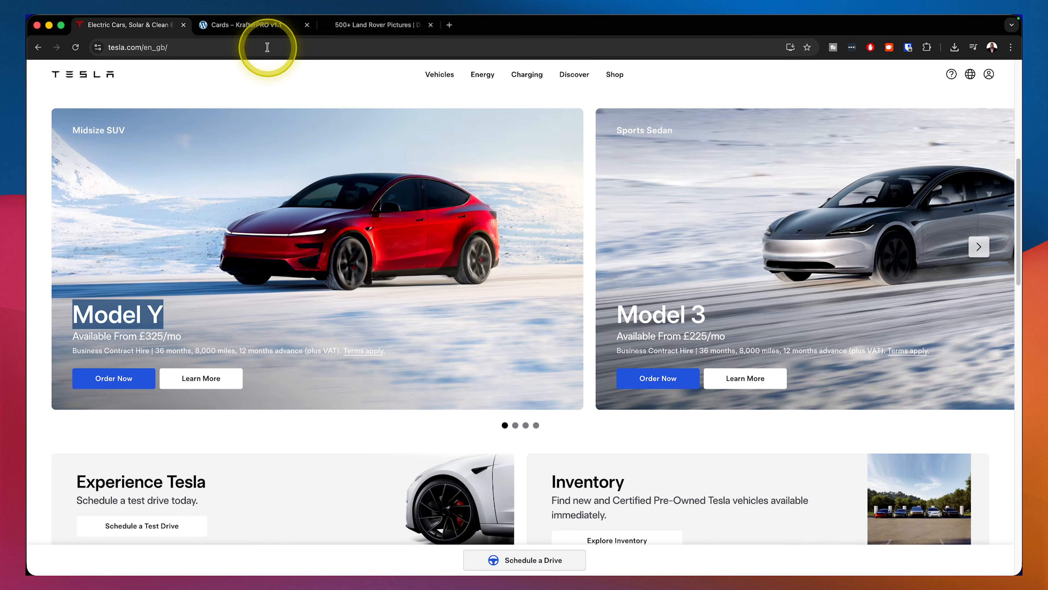
left_click(268, 27)
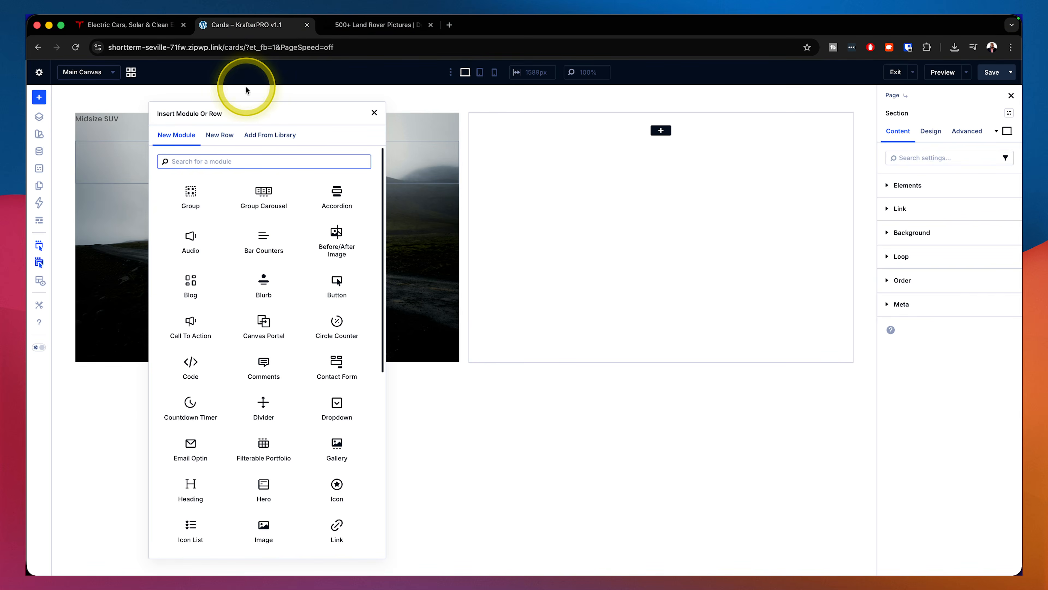
type("hea")
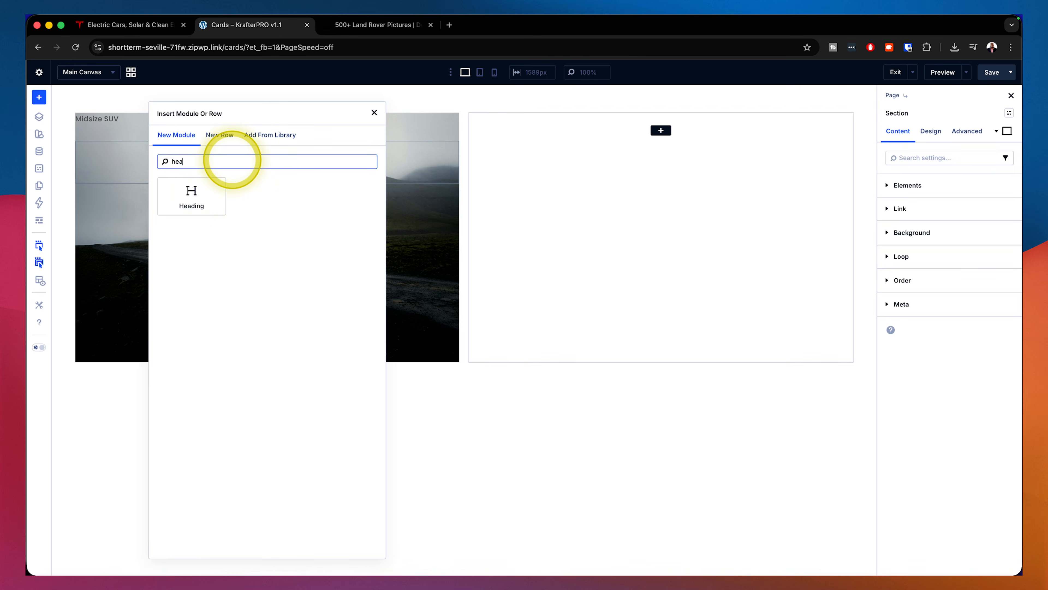
left_click(206, 194)
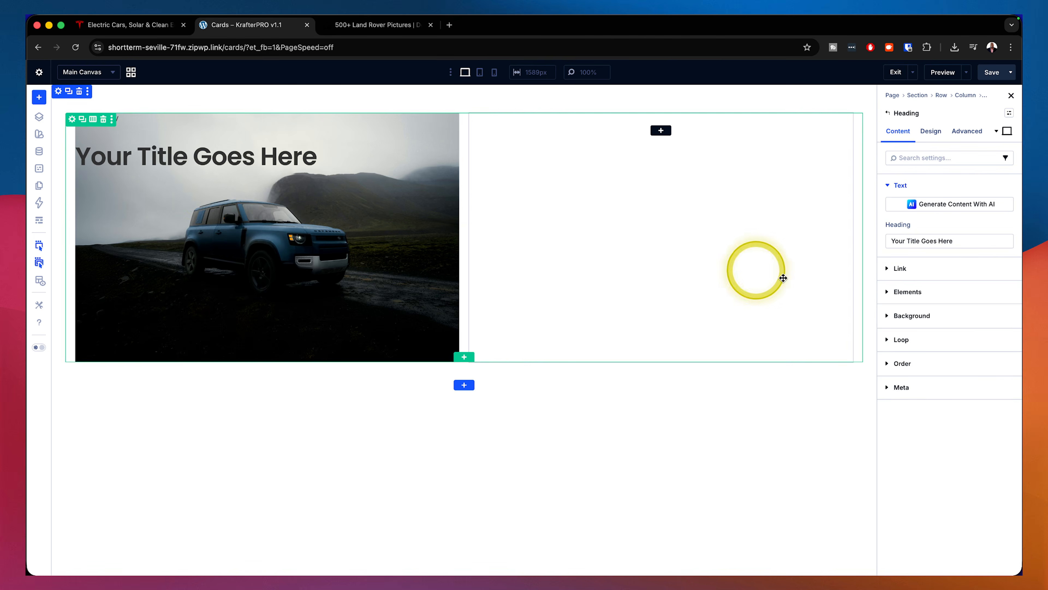
triple_click(973, 241)
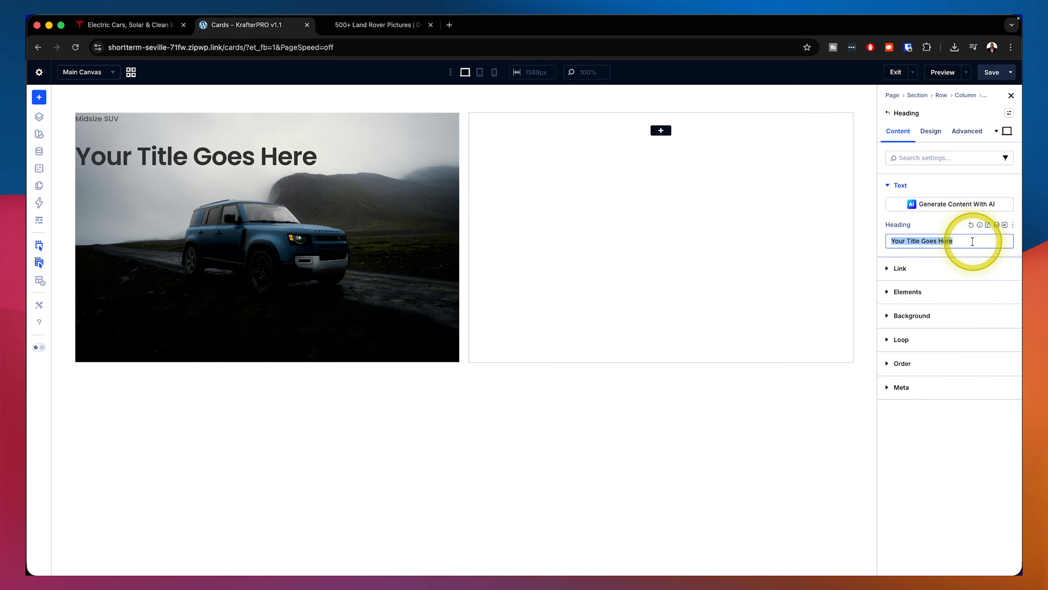
type("Model Y")
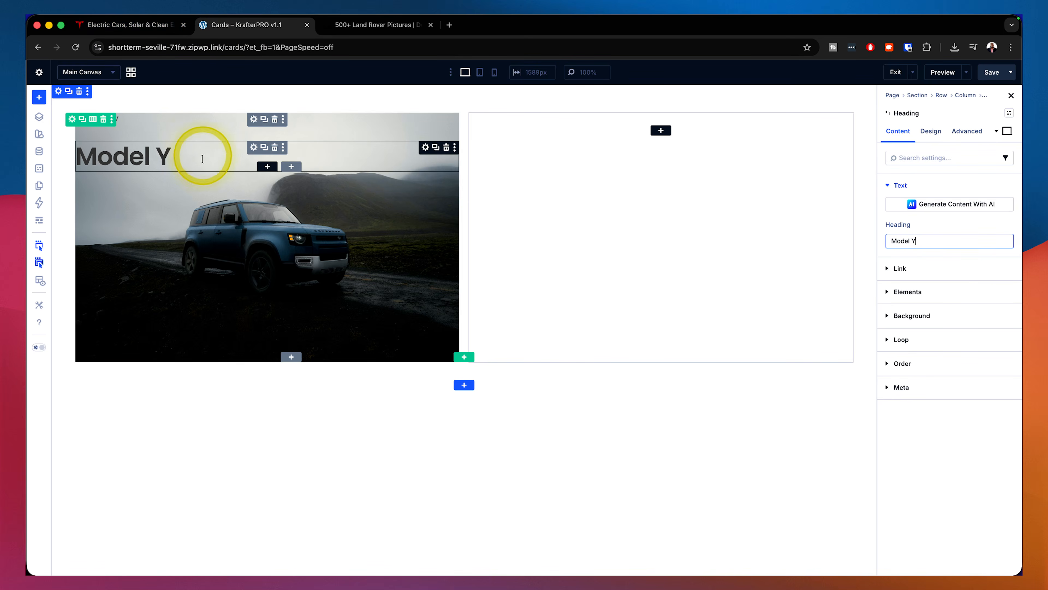
Step: Add a Text module below the "Model Y" heading with the body "Available From £325/mo" copied from the Tesla card
left_click(267, 166)
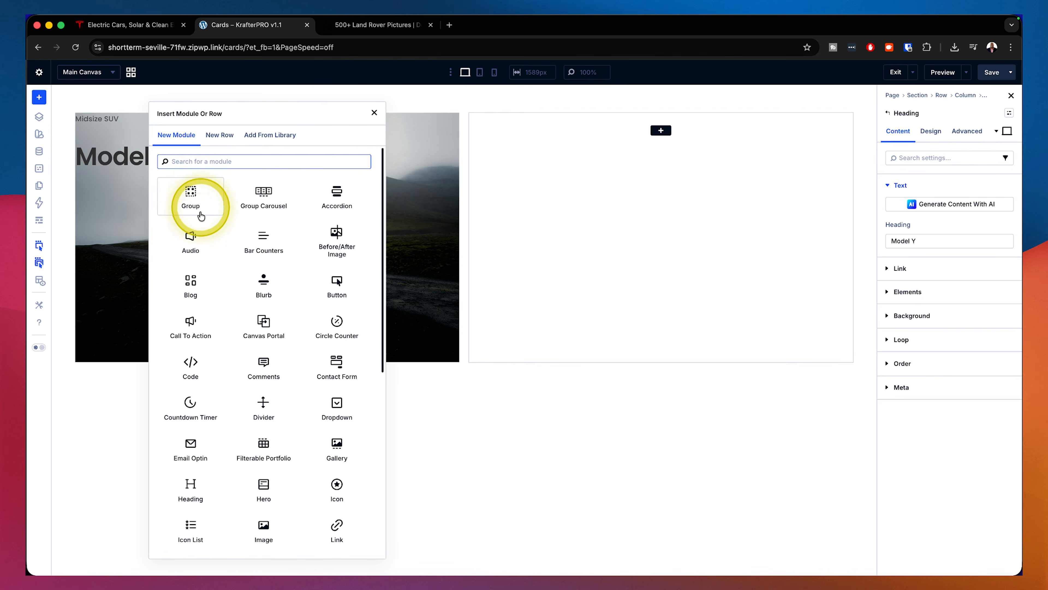
type("tex")
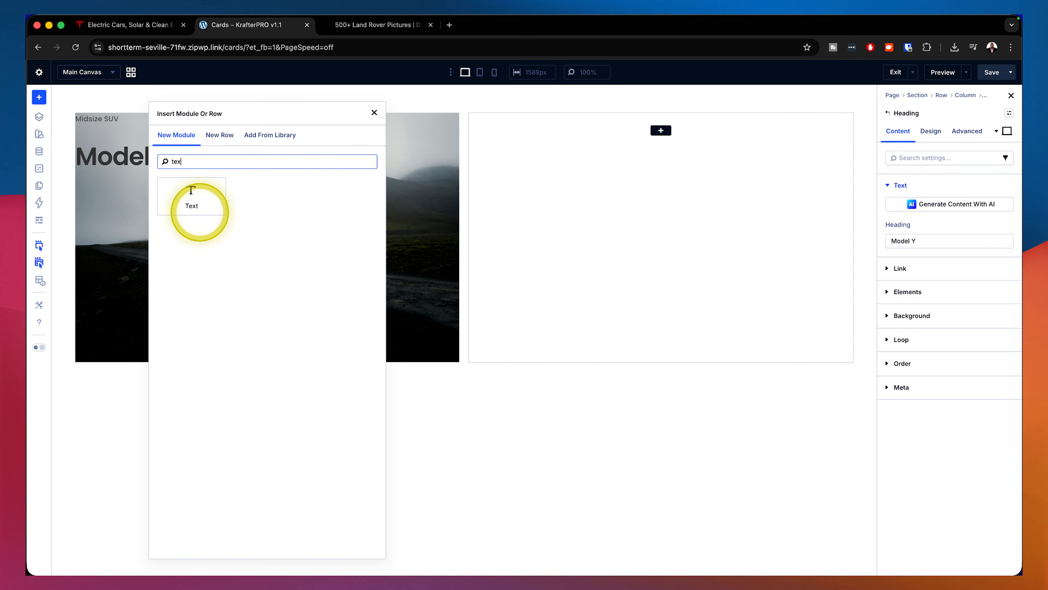
left_click(201, 209)
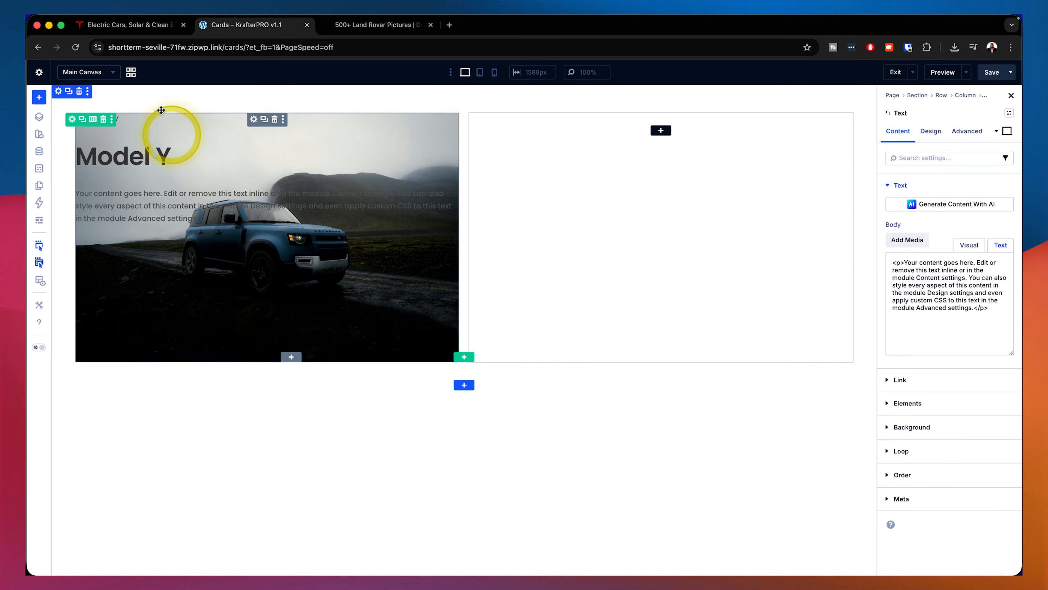
left_click(127, 29)
left_click_drag(140, 244, 124, 324)
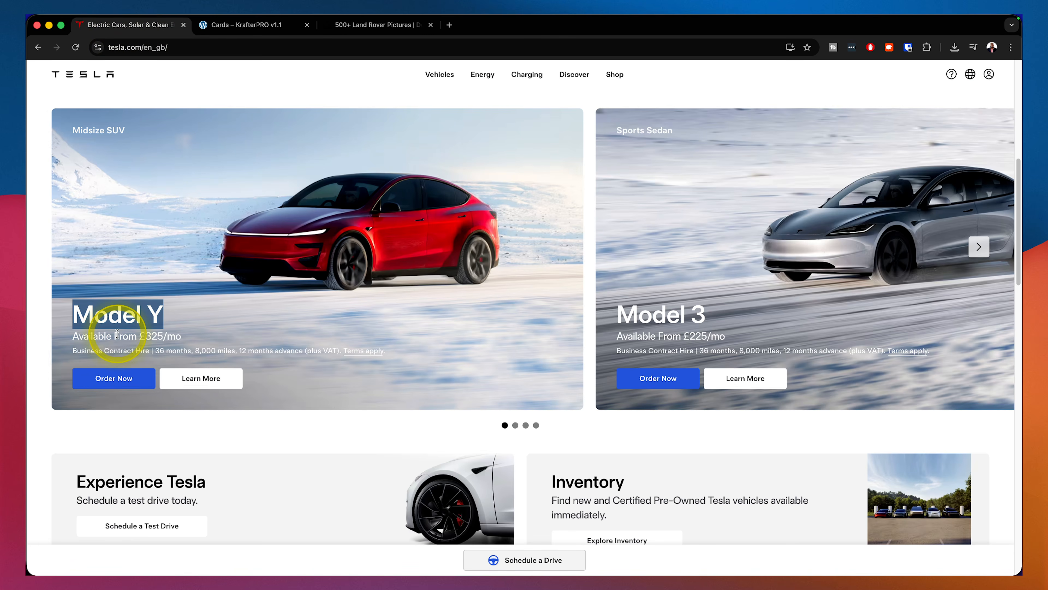
left_click(116, 335)
left_click_drag(73, 338, 160, 337)
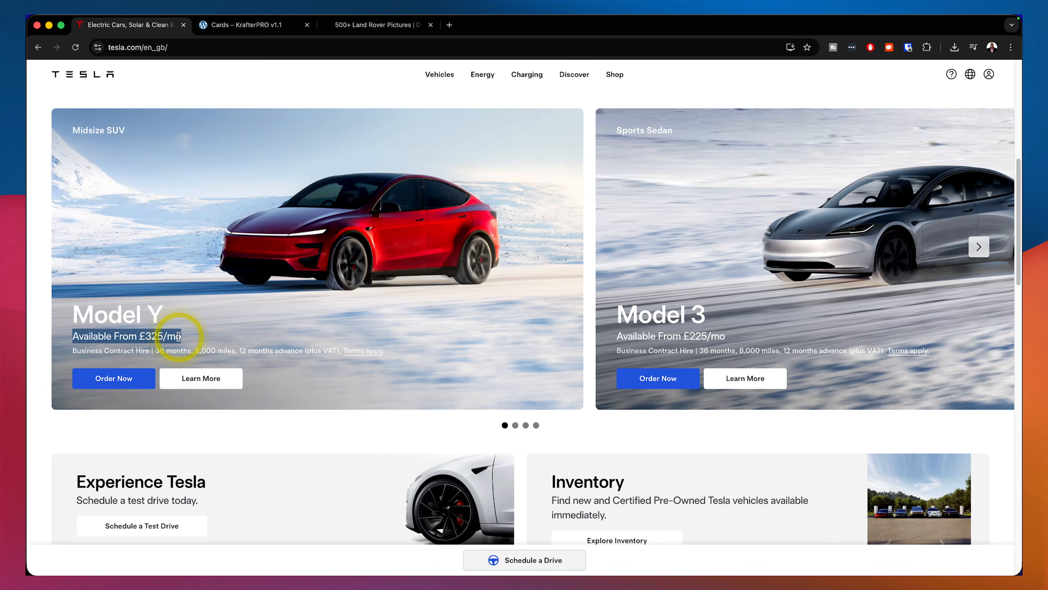
left_click(273, 25)
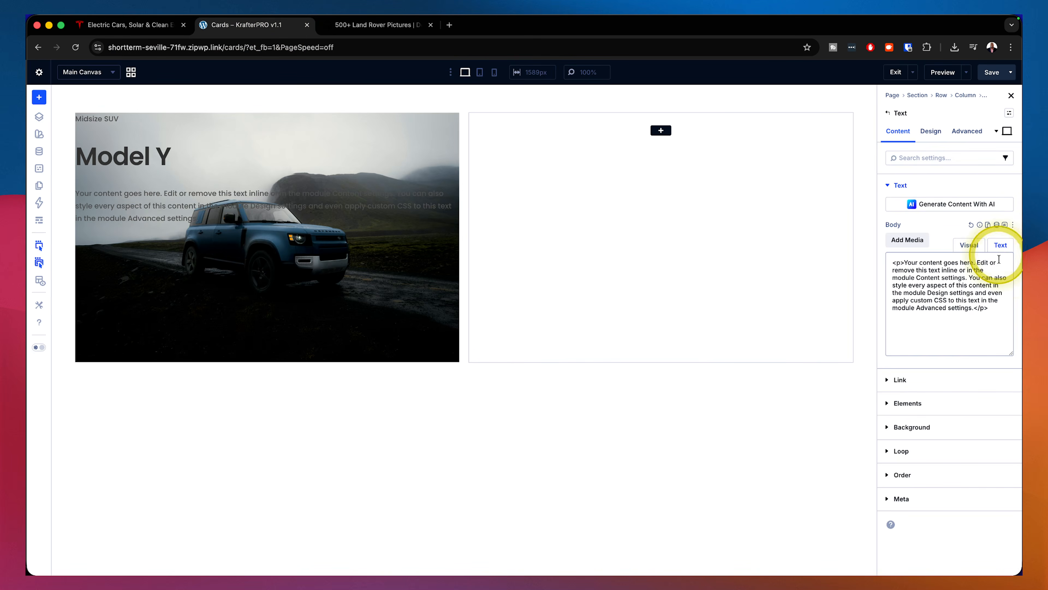
left_click_drag(1006, 316, 898, 254)
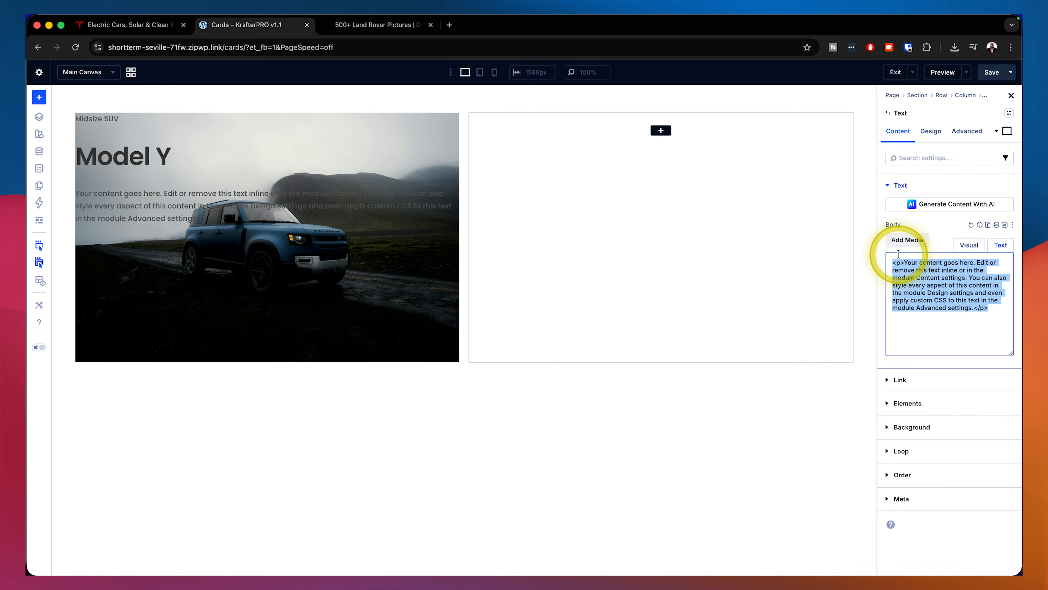
type("Available From £325/mo")
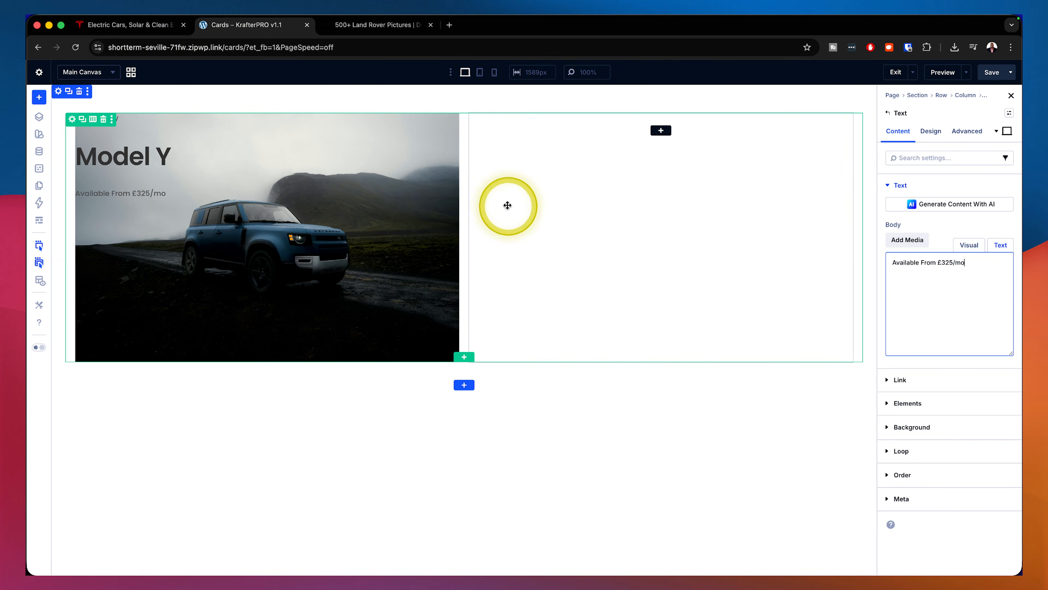
Step: Add a Text module below "Available From £325/mo" with the body "Business Contract Hire | 36 months, 8,000 miles, 12 months advance (plus VAT). Terms apply." copied from the Tesla card
left_click(450, 194)
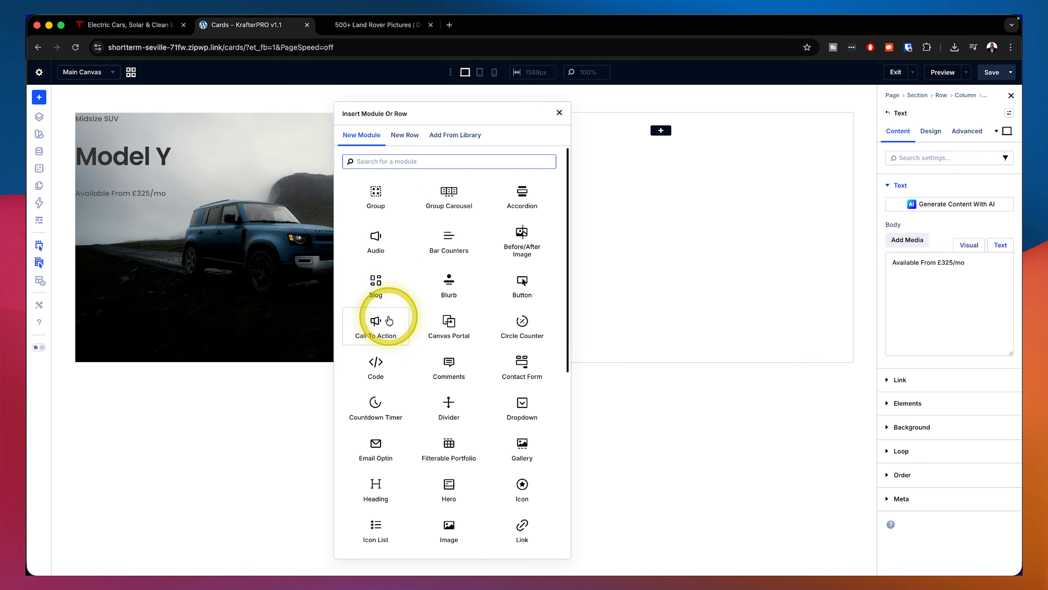
type("text")
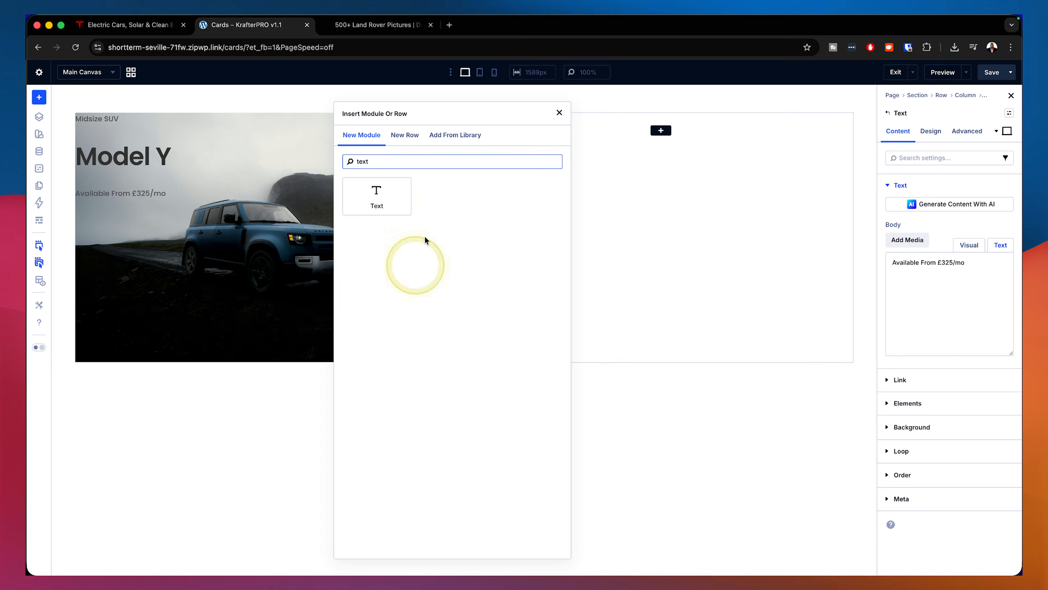
left_click(383, 193)
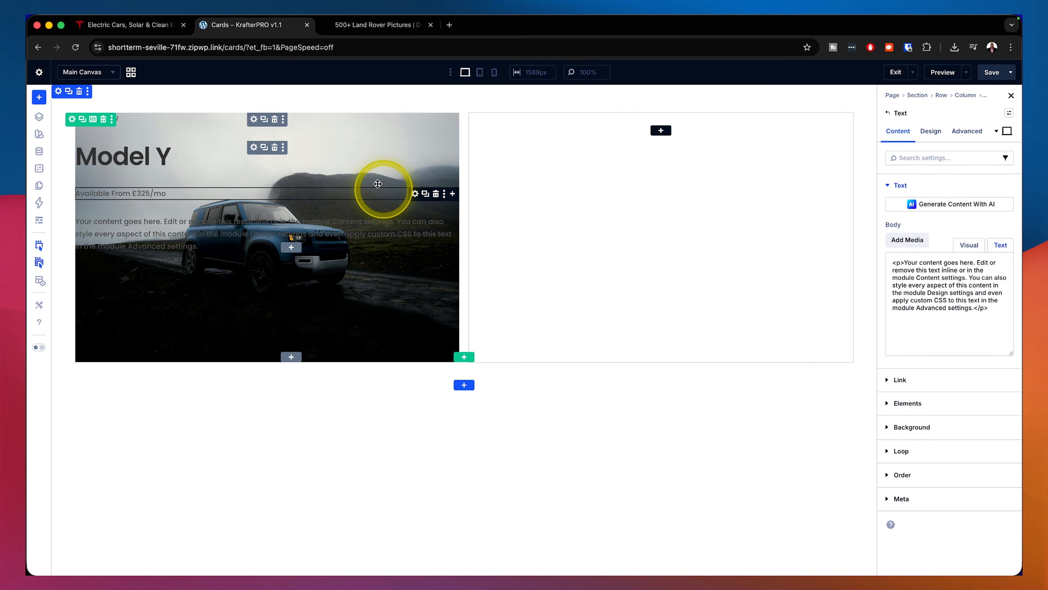
left_click(141, 27)
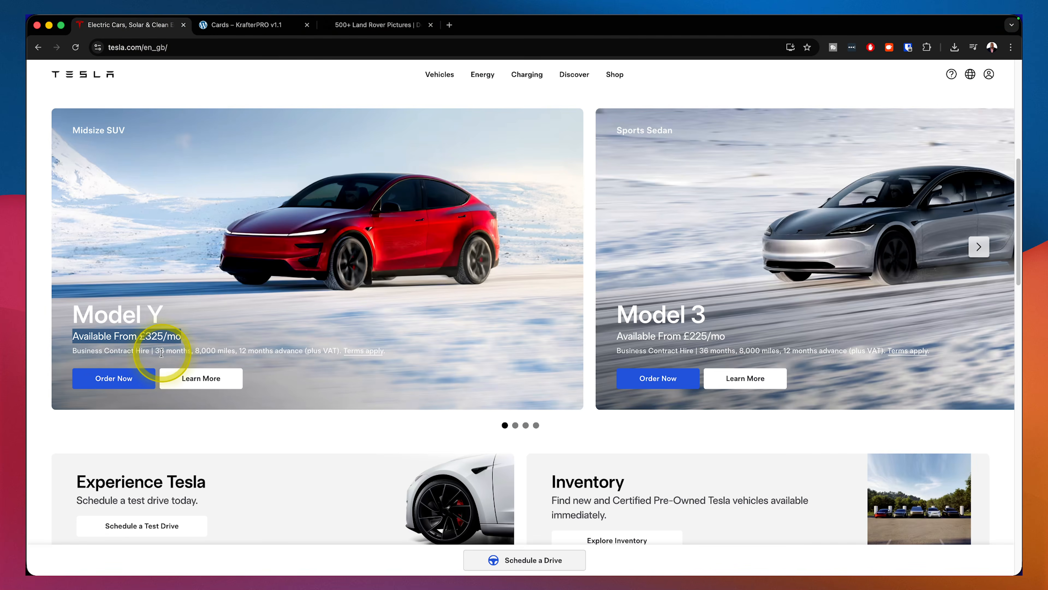
left_click(121, 345)
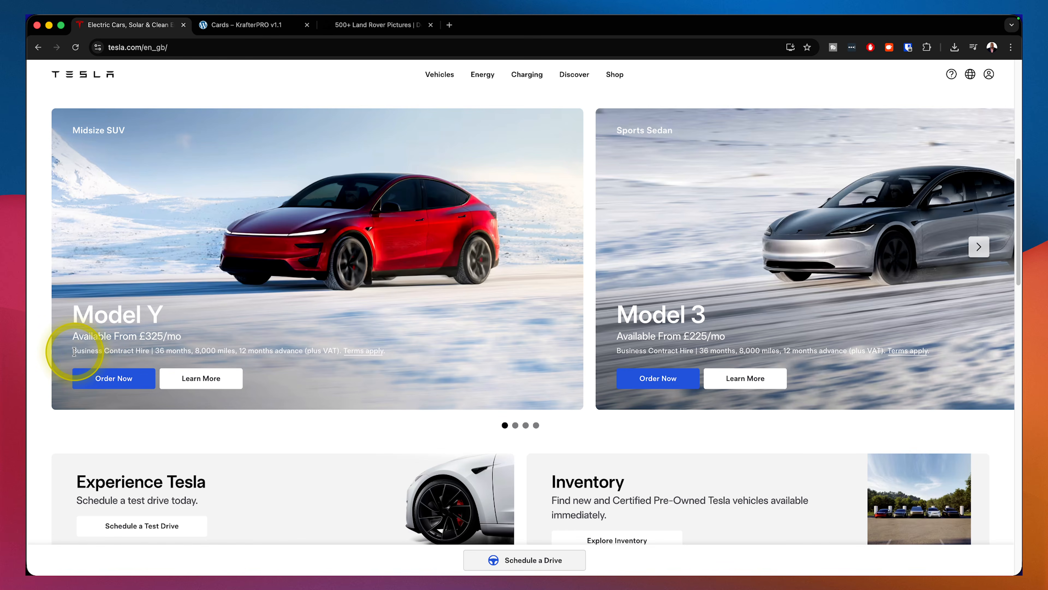
left_click_drag(74, 351, 384, 350)
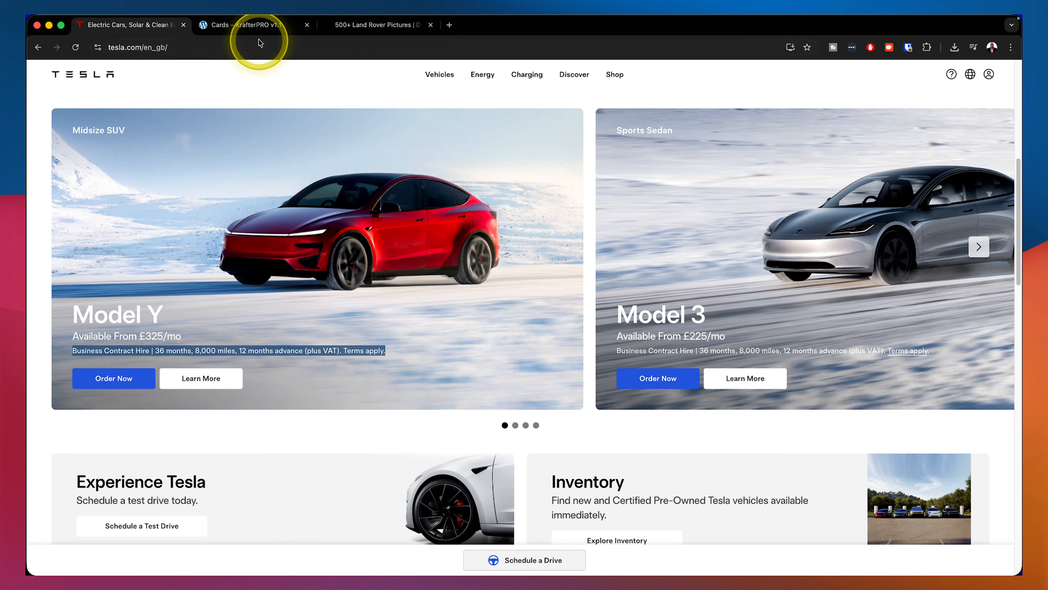
left_click(256, 27)
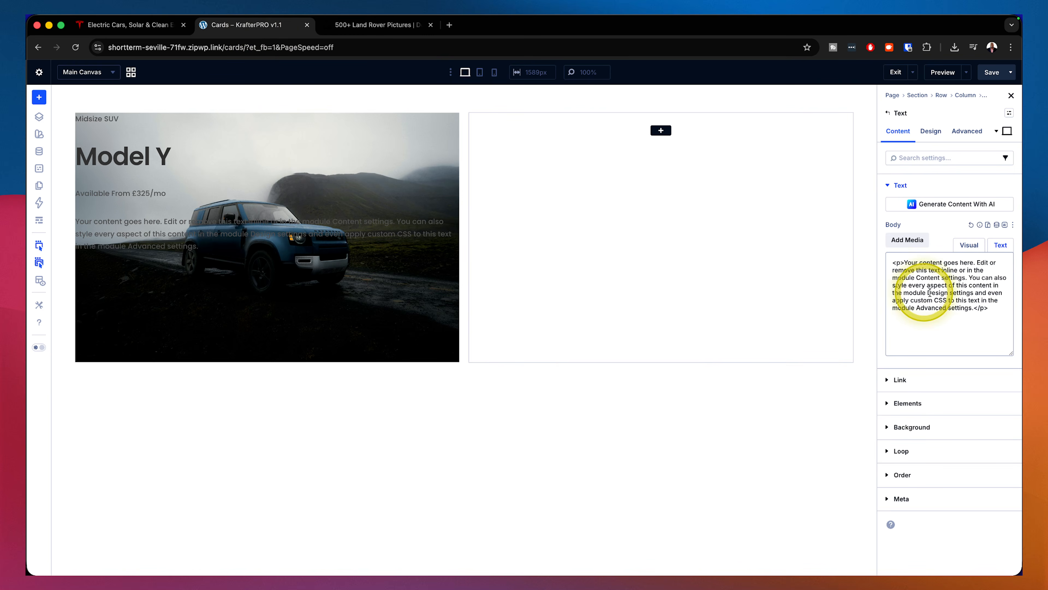
left_click_drag(990, 307, 890, 264)
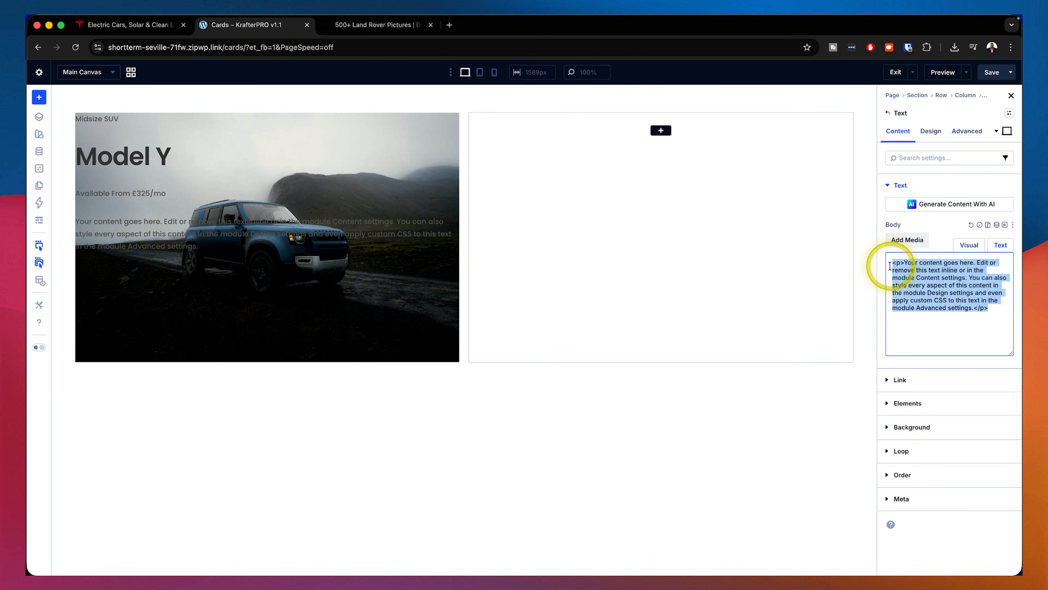
type("Business Contract Hire | 36 months, 8,000 miles, 12 months advance (plus VAT). Terms apply.")
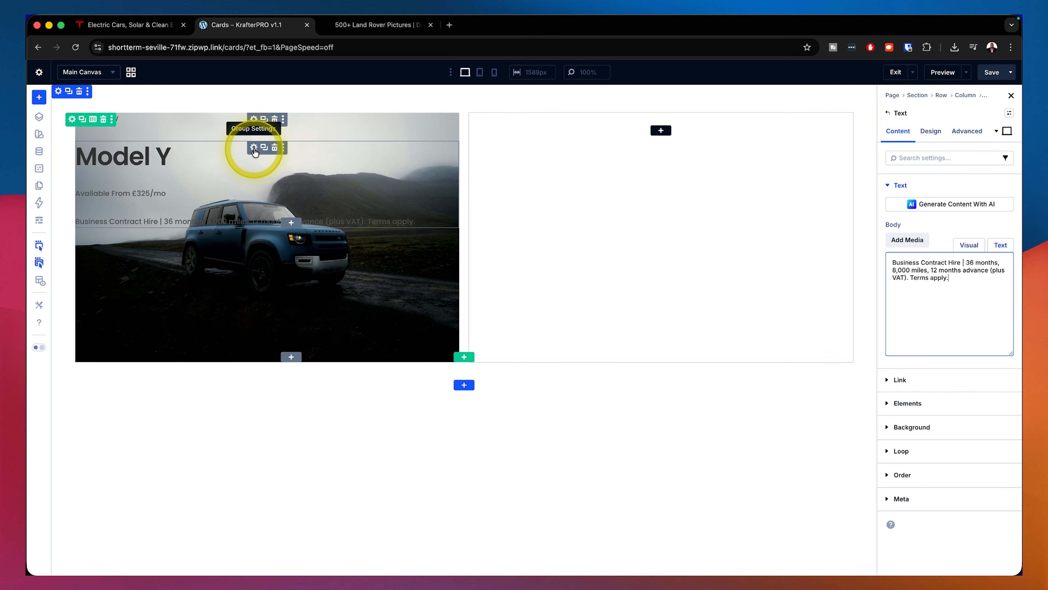
Step: Compare the button row on Tesla's Model Y card with the layer structure of the first card and its nested group
left_click(136, 26)
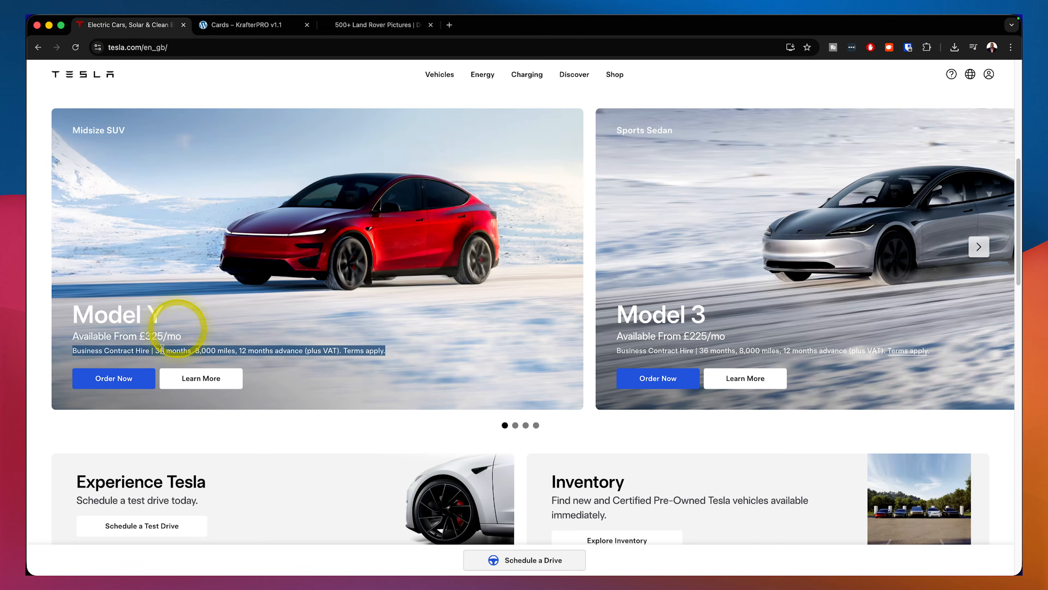
left_click(179, 429)
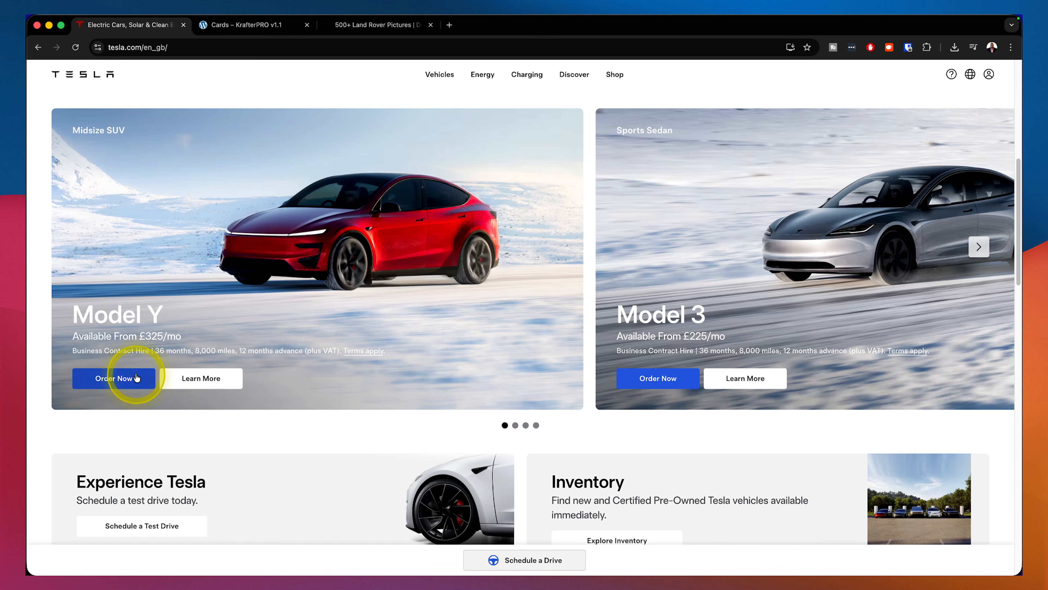
left_click(155, 386)
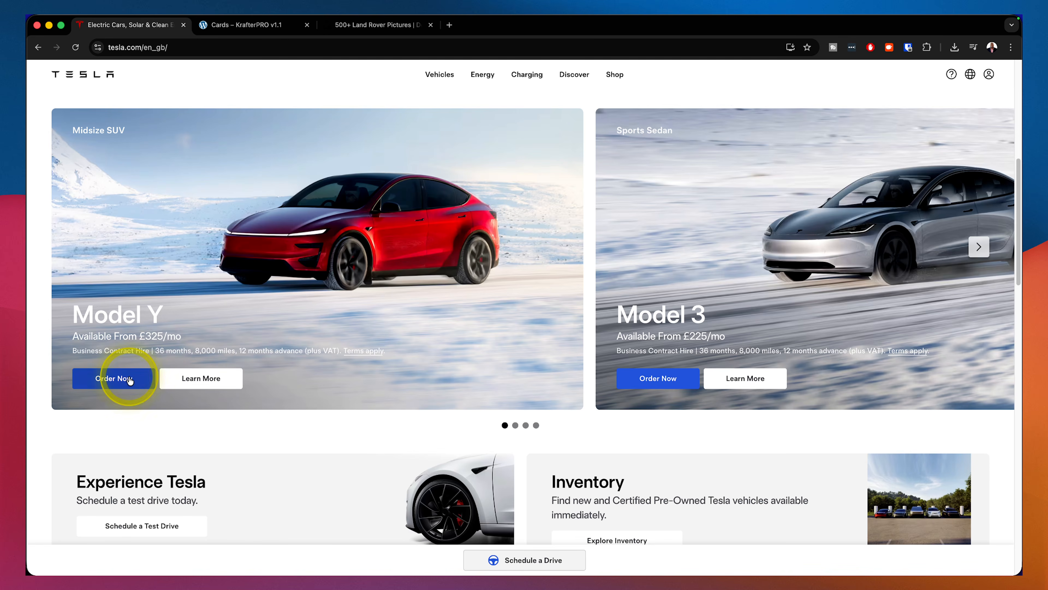
left_click(261, 32)
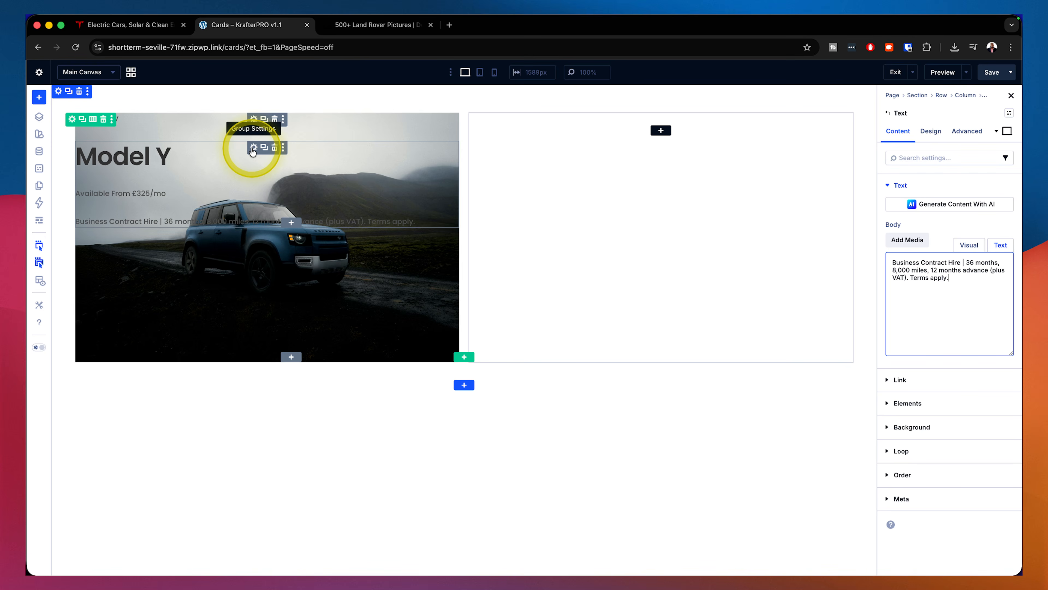
left_click(39, 117)
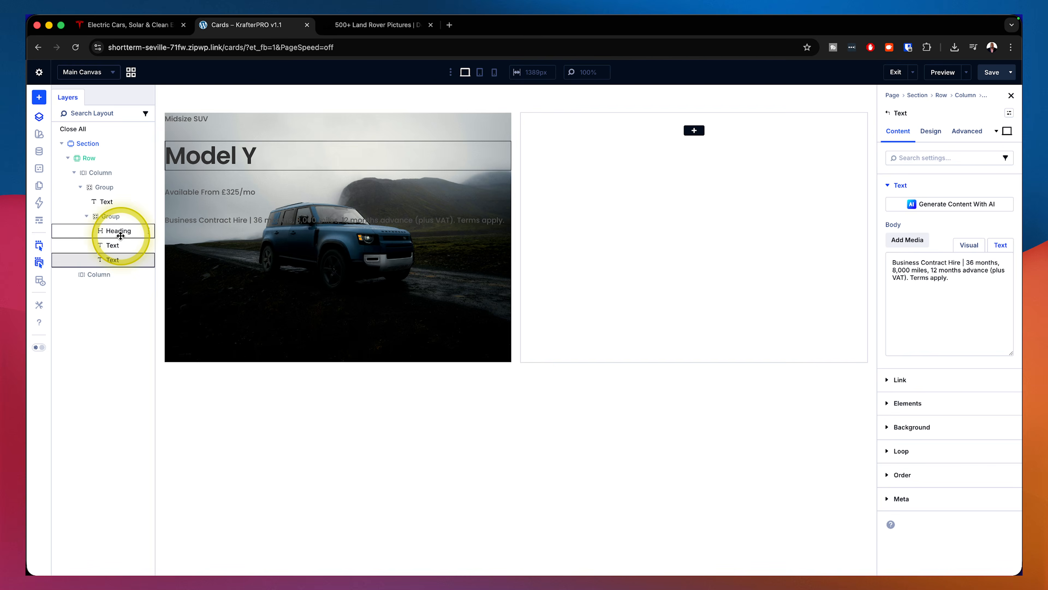
left_click(87, 220)
left_click(104, 187)
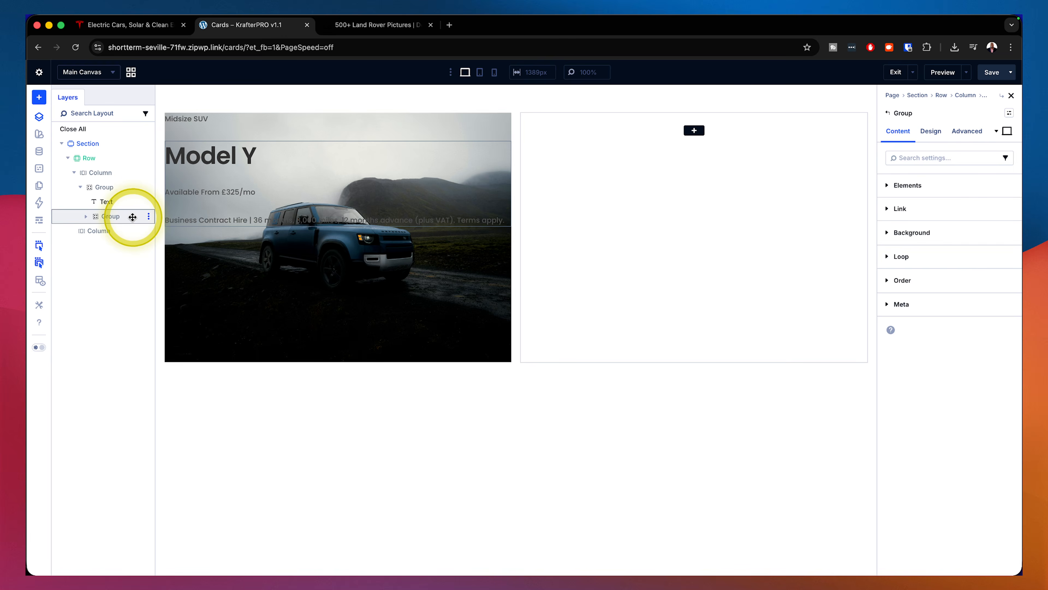
left_click(132, 216)
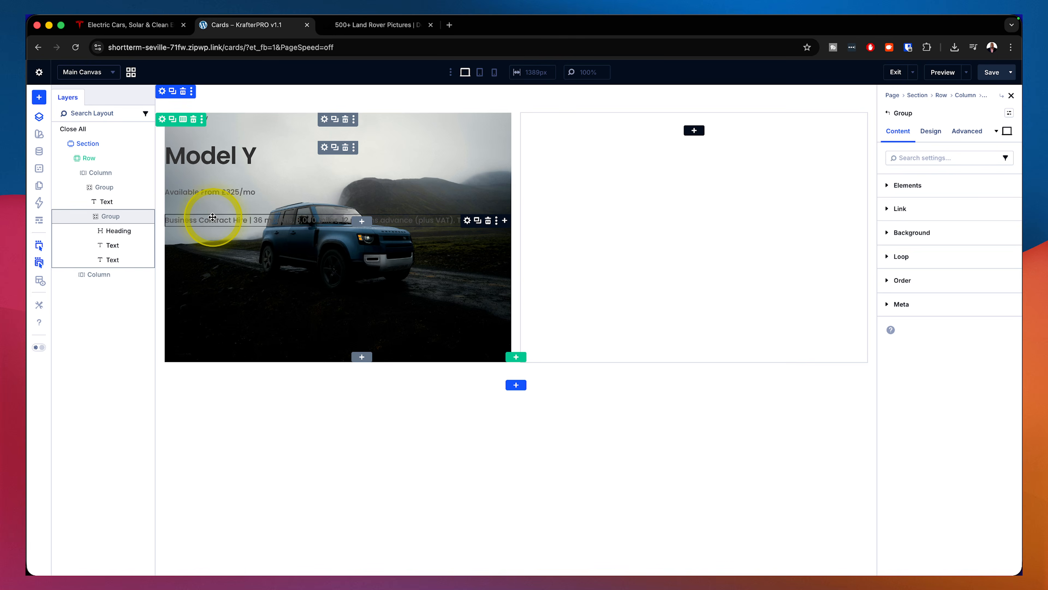
Step: Insert a Group inside the "Business Contract Hire" text module using the layer tree
right_click(122, 259)
mouse_move(175, 354)
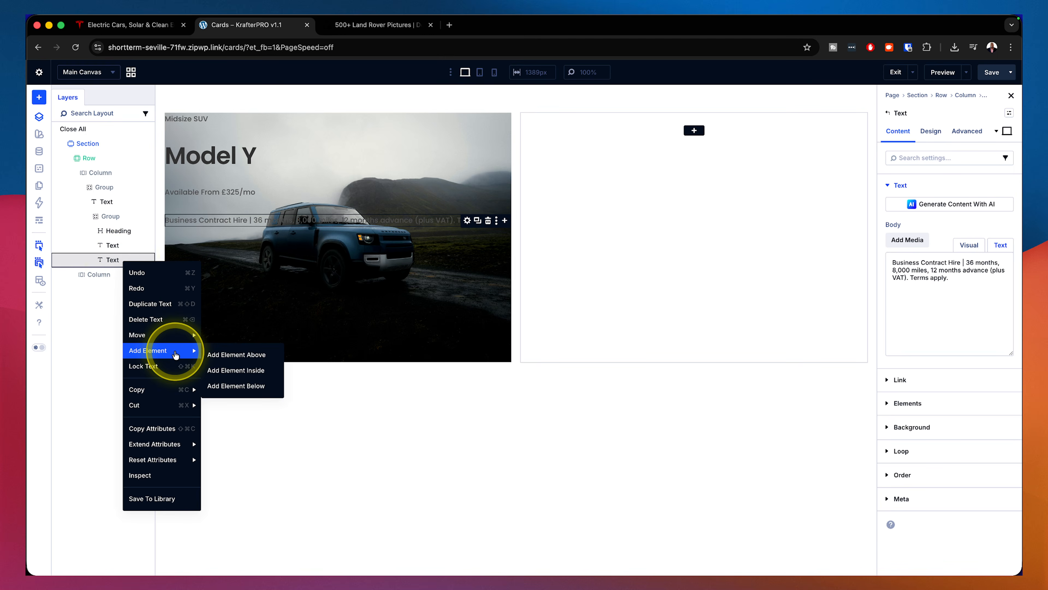
left_click(242, 374)
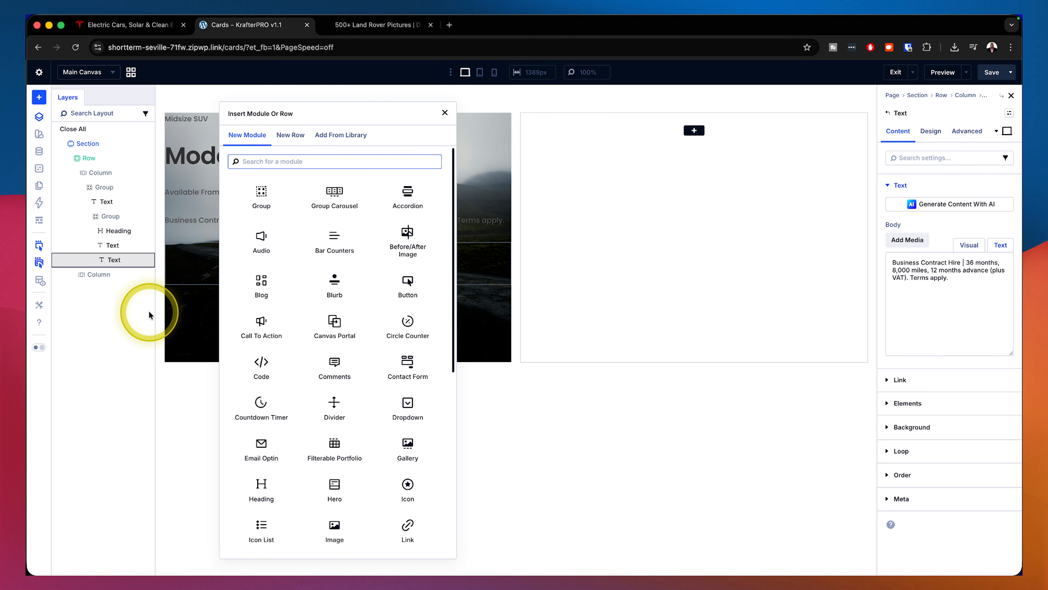
left_click(444, 112)
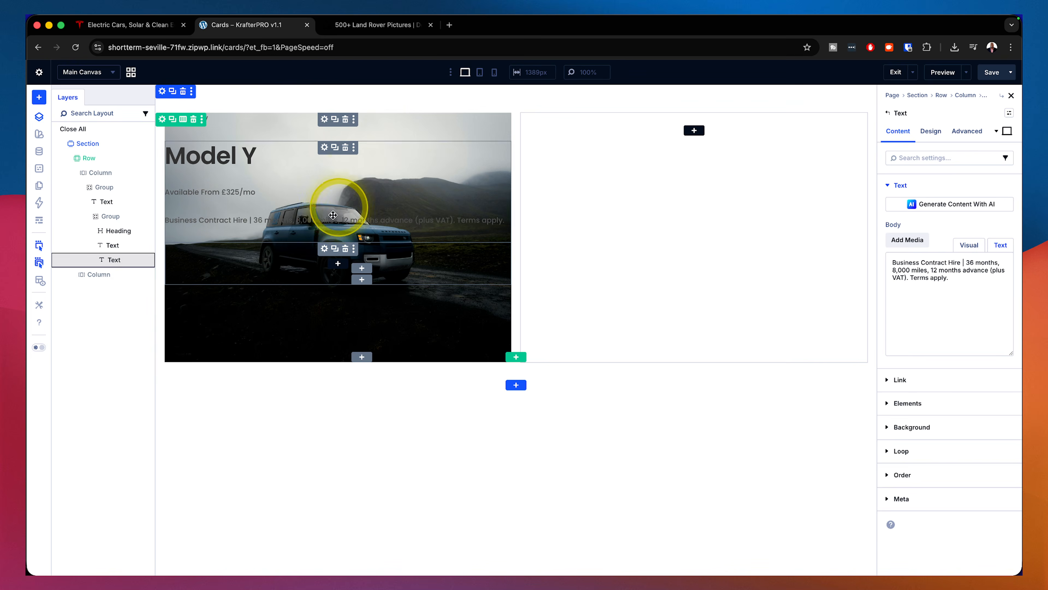
Step: Add a Button module inside the new group and duplicate it
left_click(338, 264)
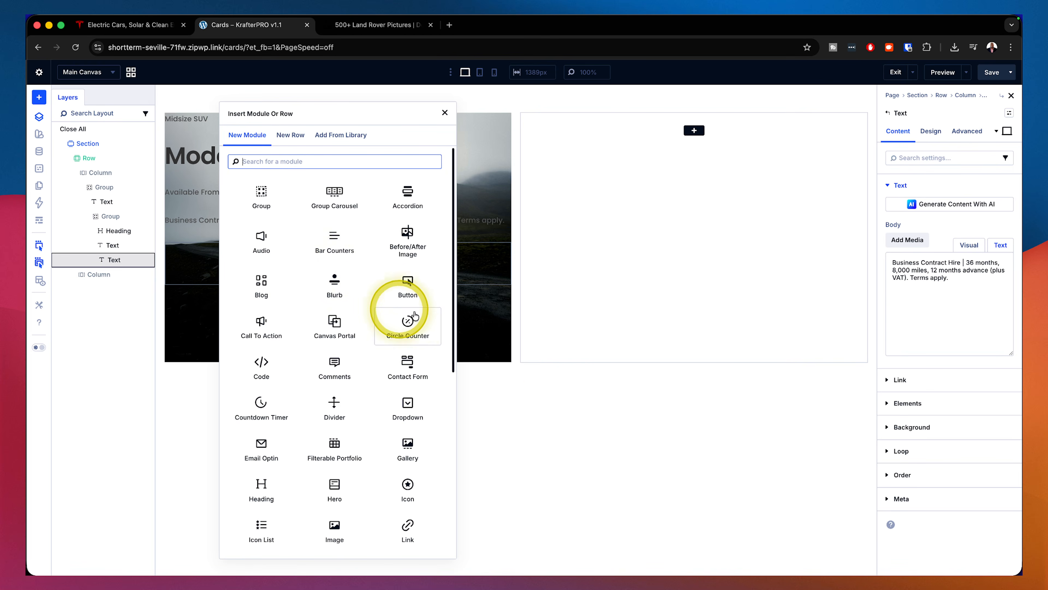
left_click(408, 291)
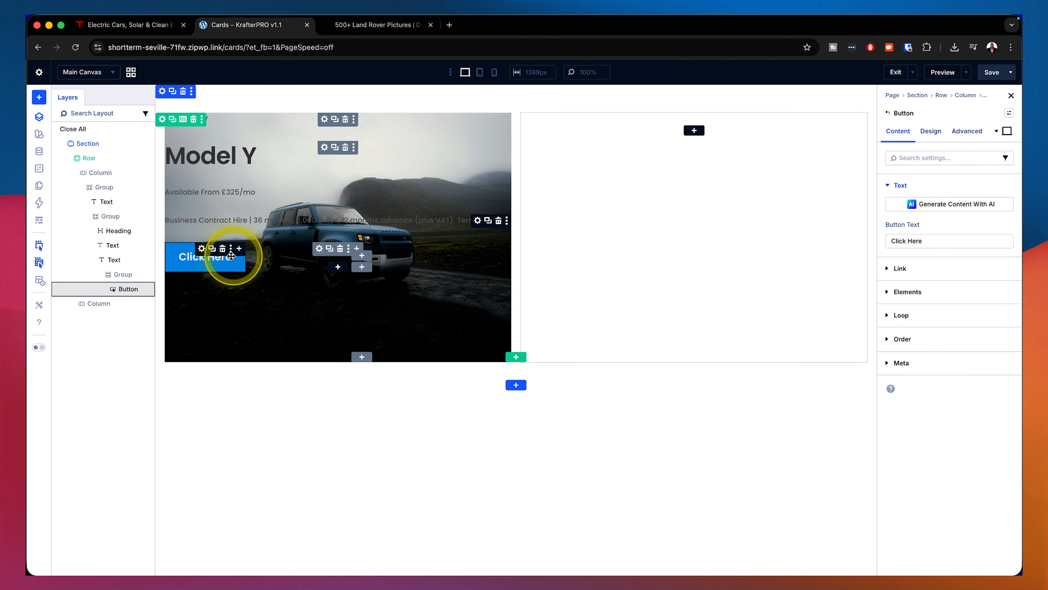
left_click(212, 249)
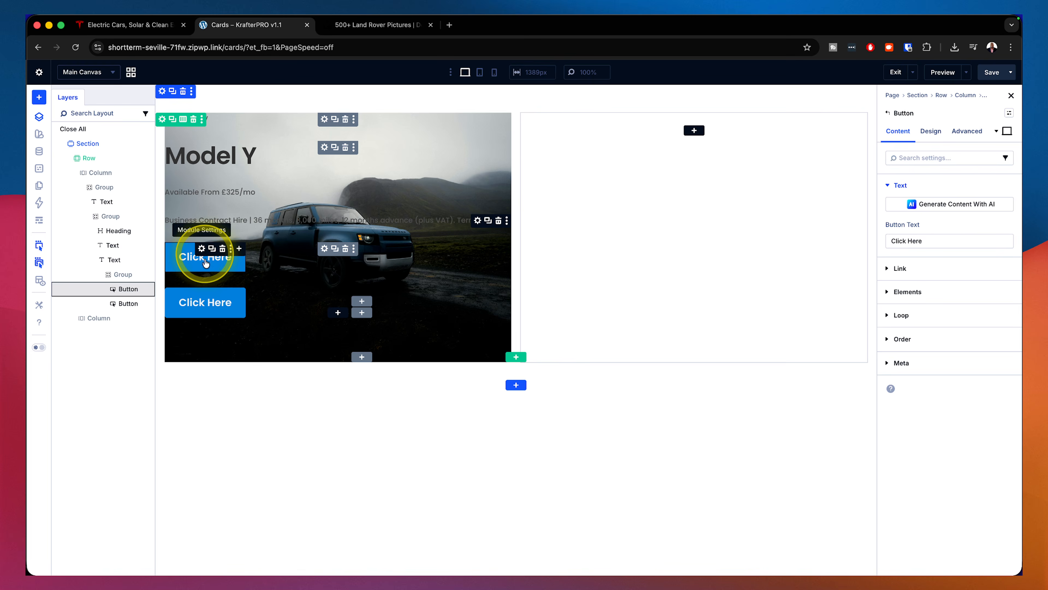
left_click_drag(206, 257, 205, 270)
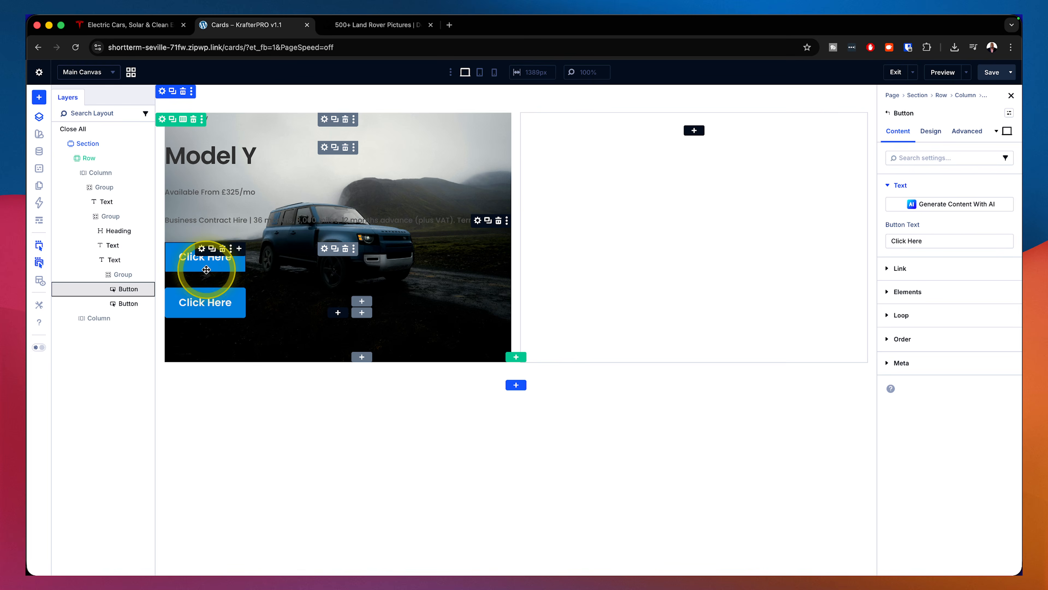
Step: Apply the "primary button small" preset to the first button and set its text to "Order Now", matching the Tesla card
left_click(162, 27)
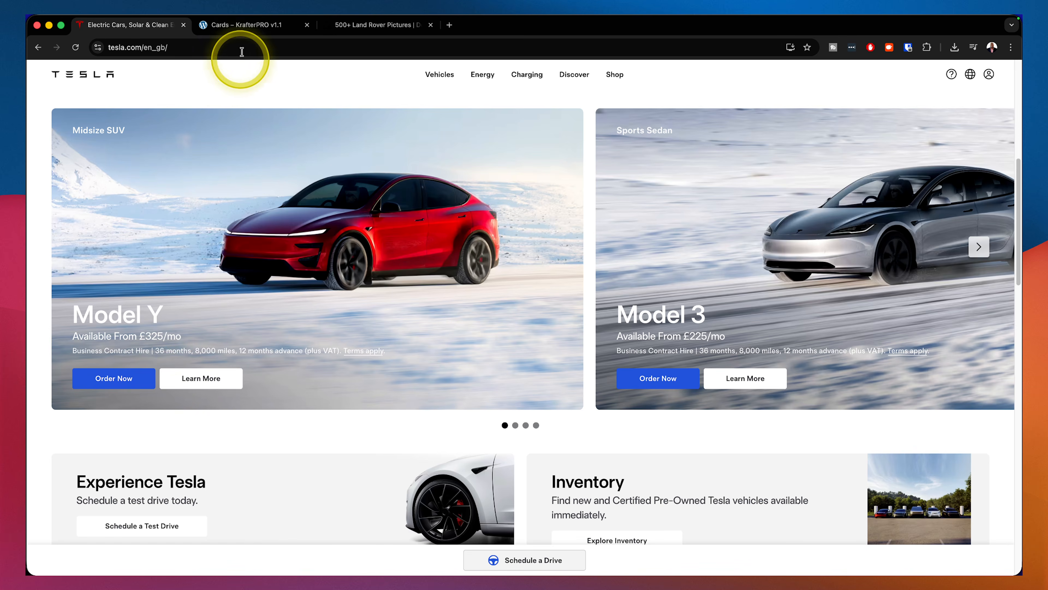
left_click(251, 29)
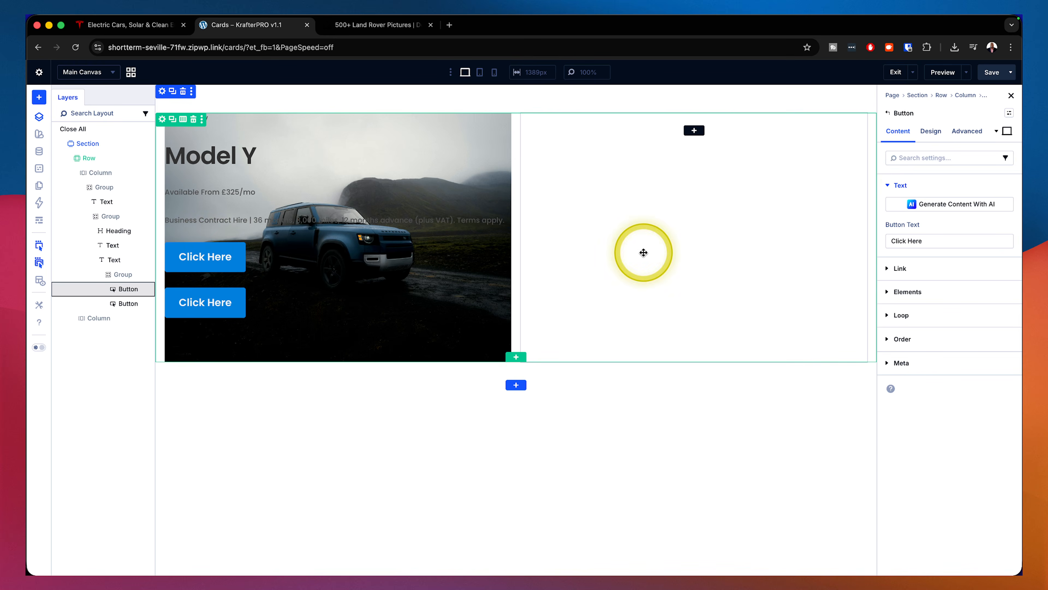
left_click(1009, 114)
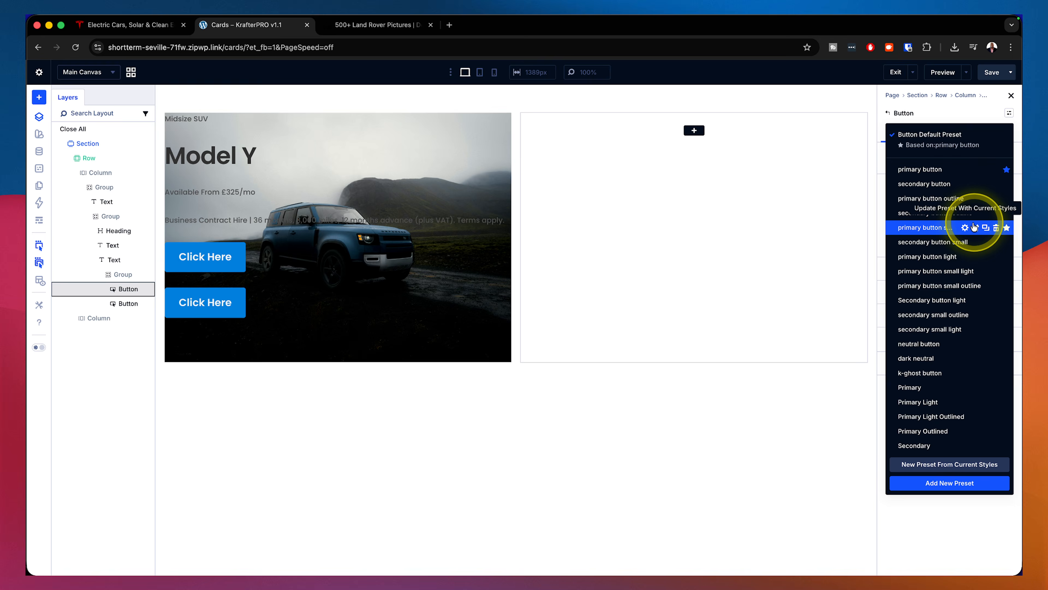
left_click(924, 227)
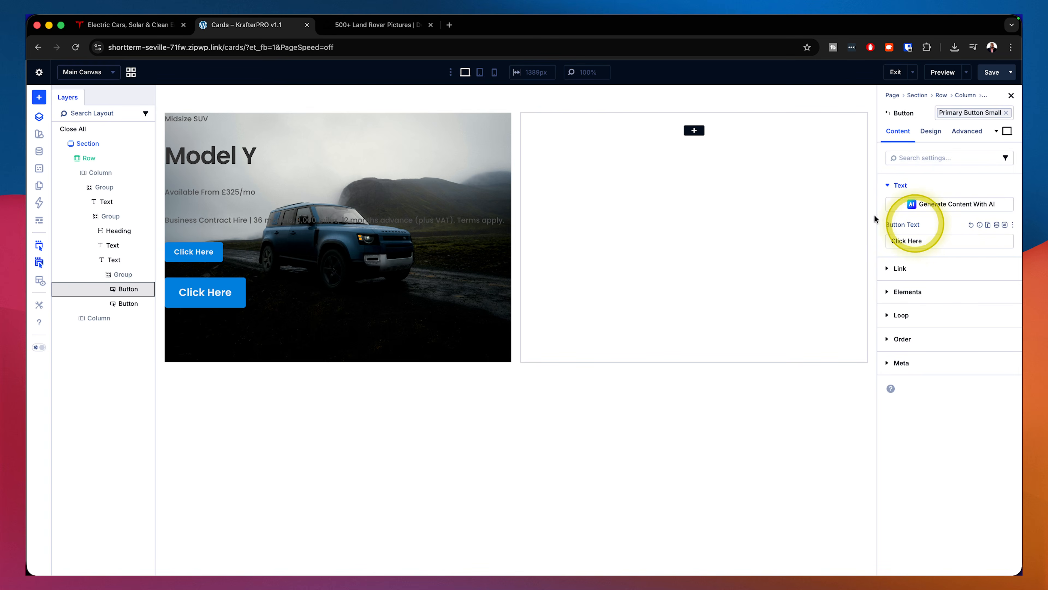
left_click(145, 29)
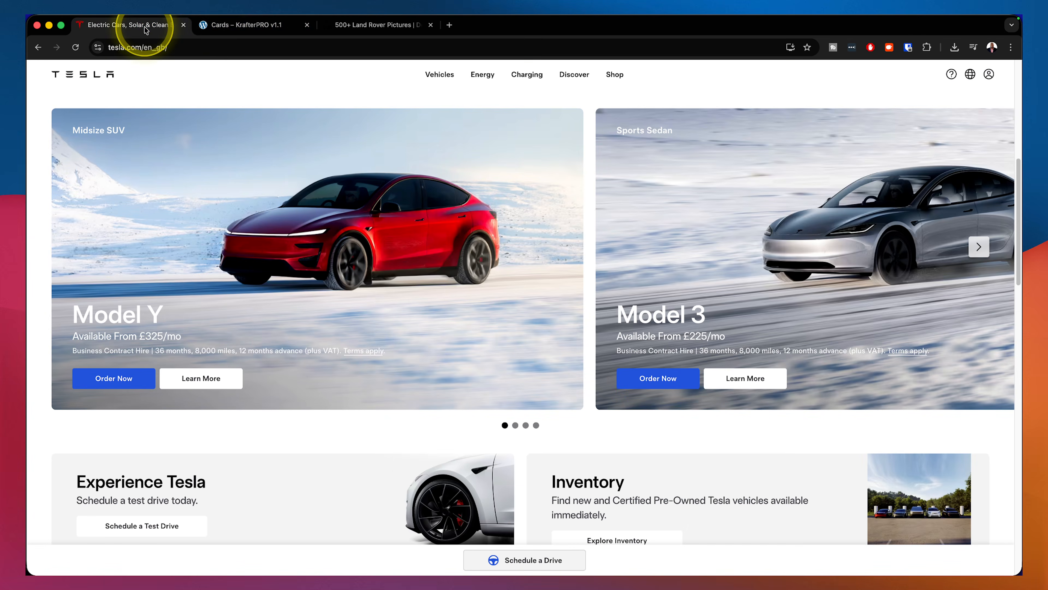
left_click(265, 27)
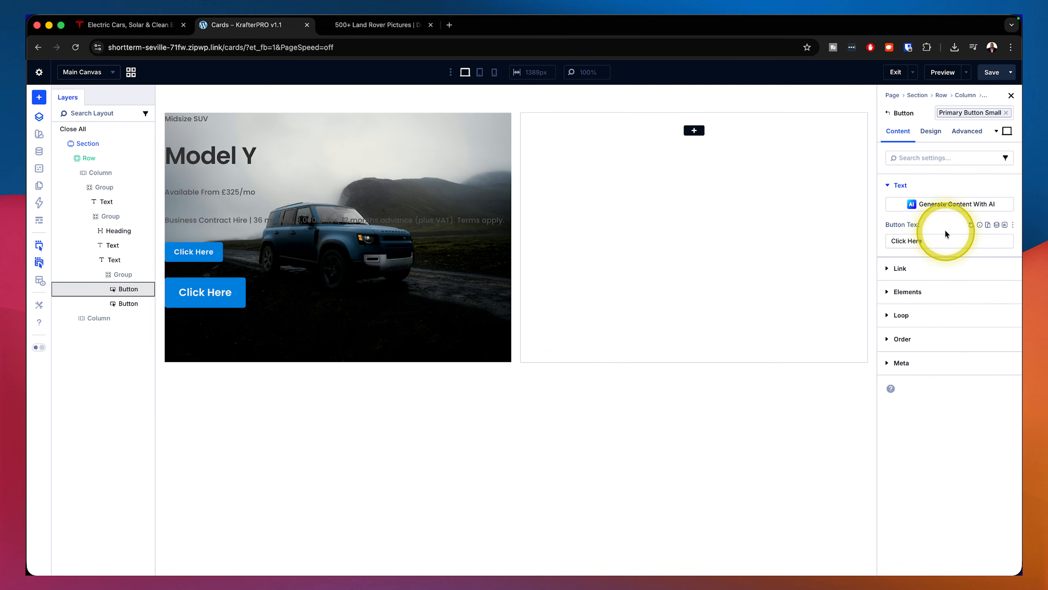
triple_click(941, 241)
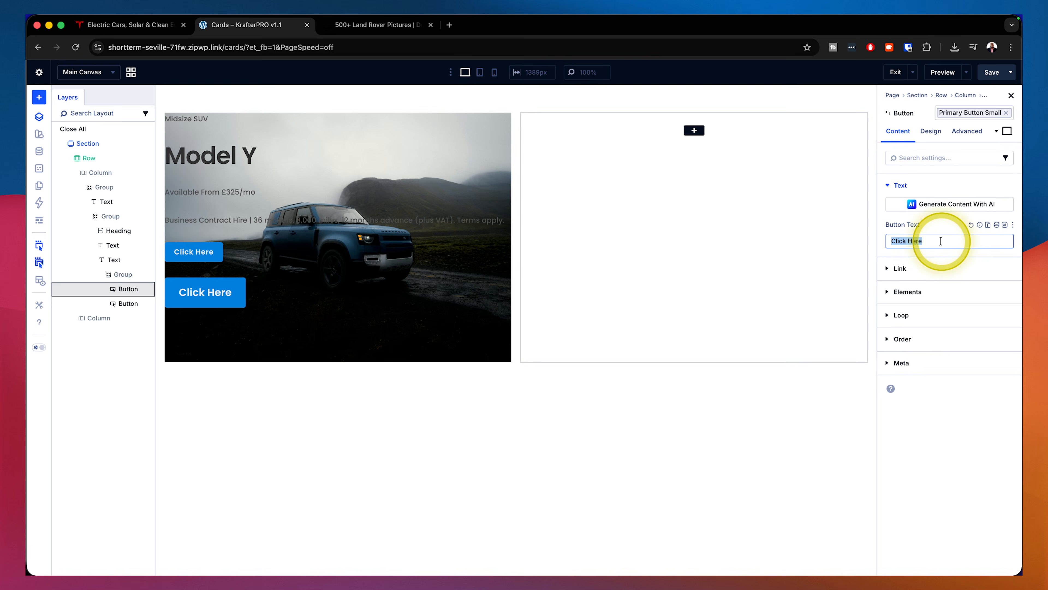
type("Order Now")
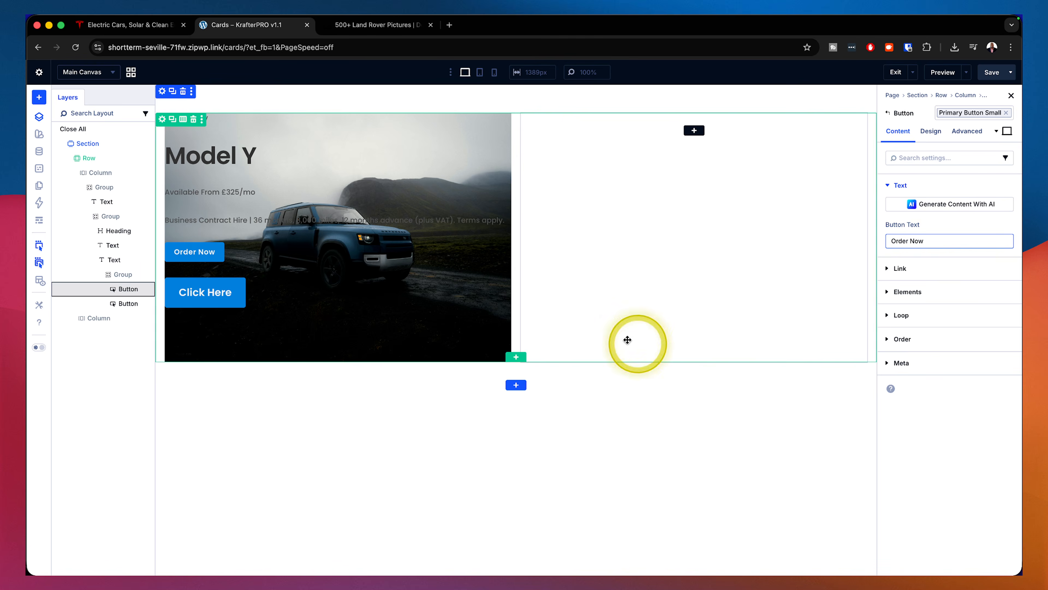
Step: Set the second button's text to "Learn More", matching the Tesla card, and apply the "primary button small" preset to it
left_click(203, 284)
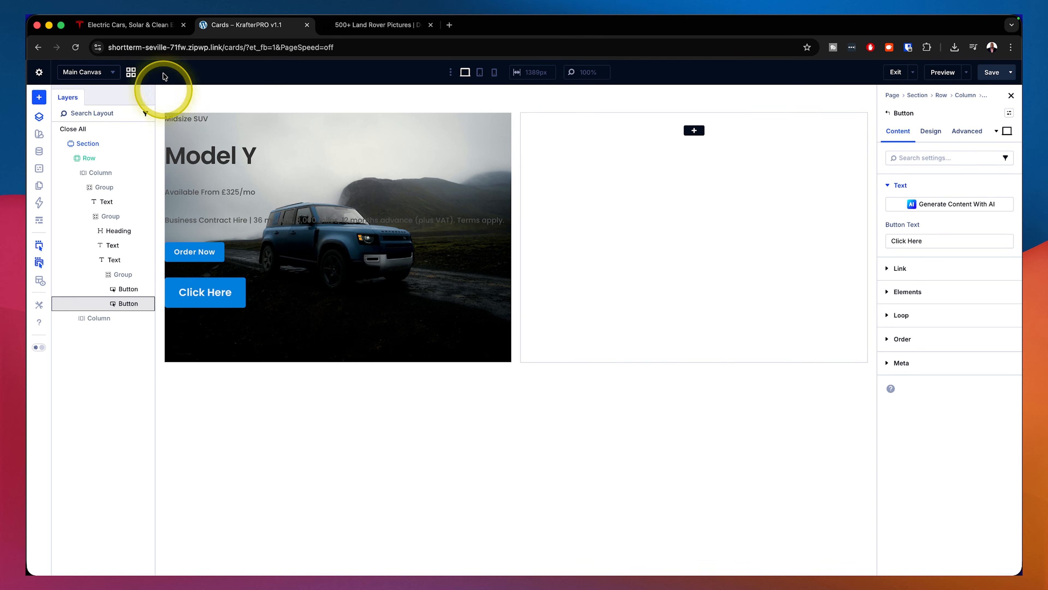
left_click(161, 25)
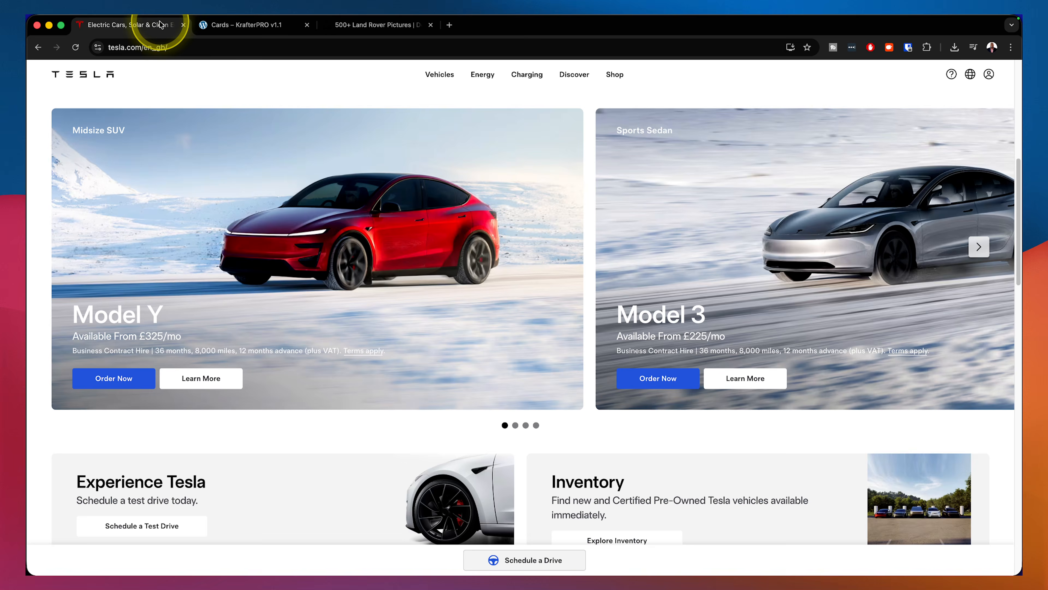
left_click(234, 25)
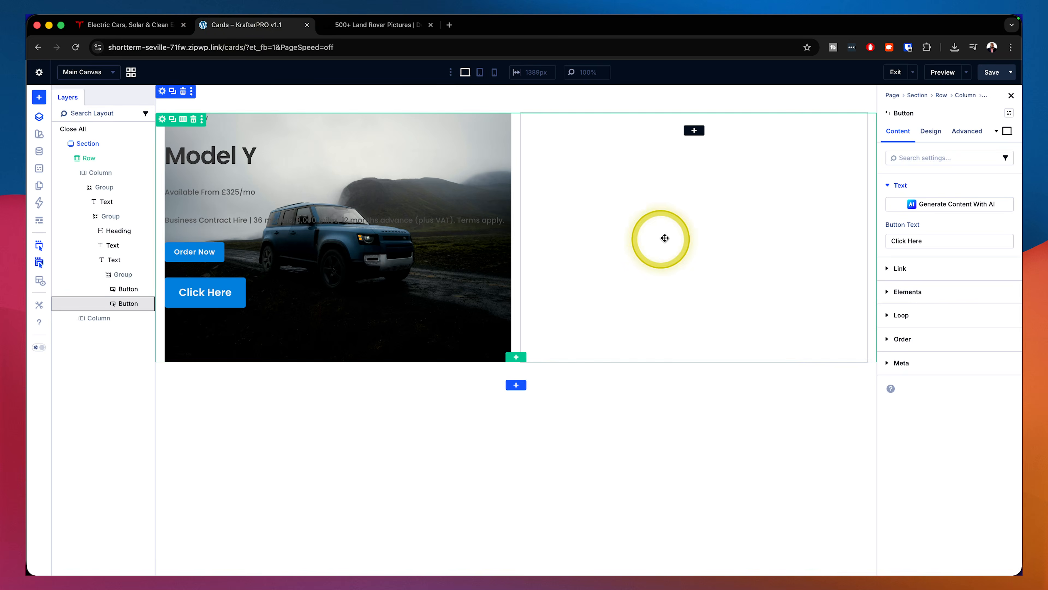
triple_click(958, 242)
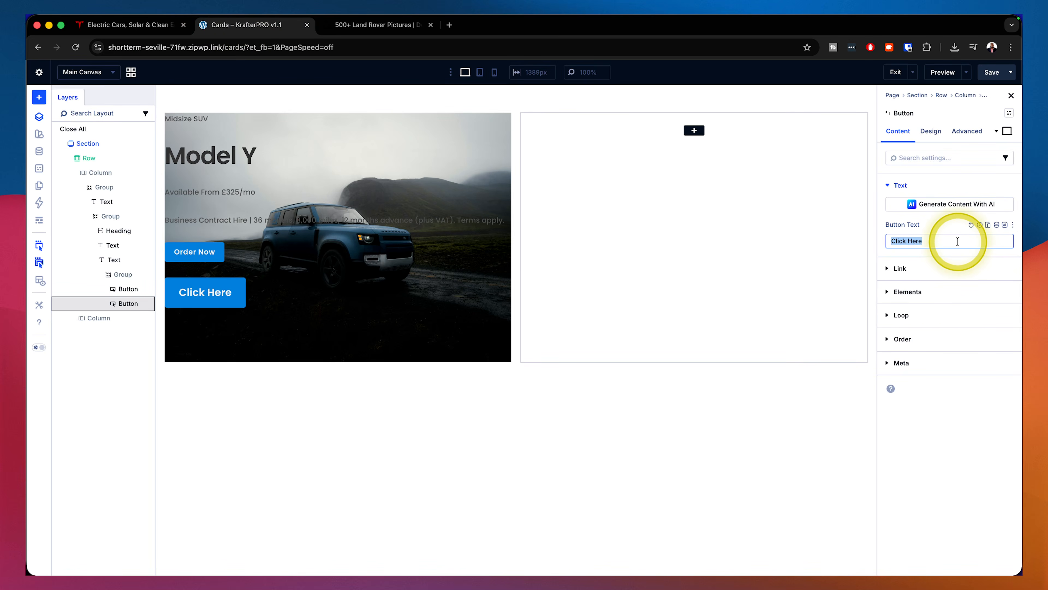
type("Learn More")
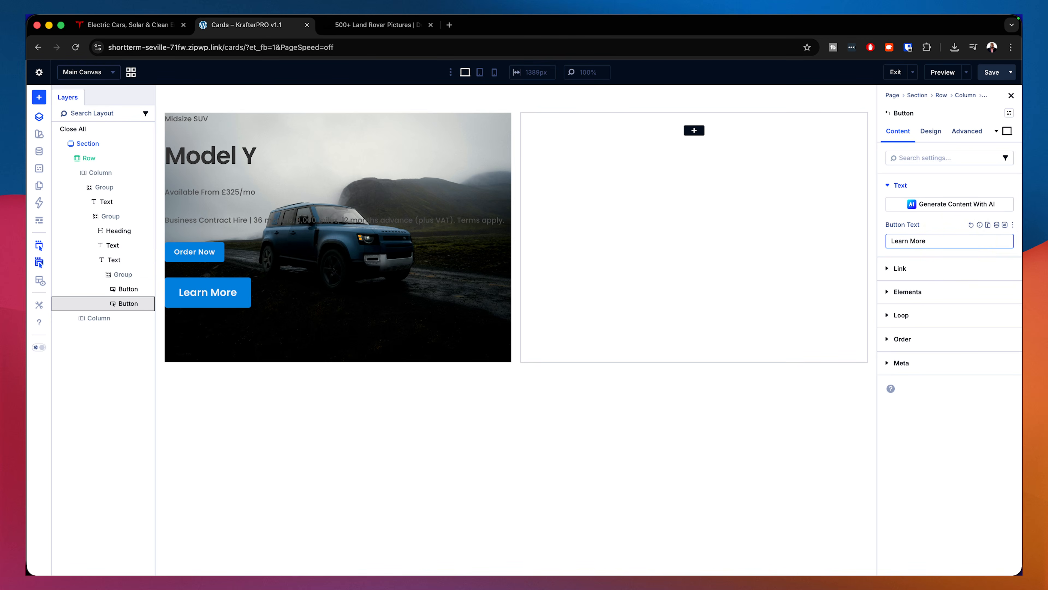
mouse_move(231, 295)
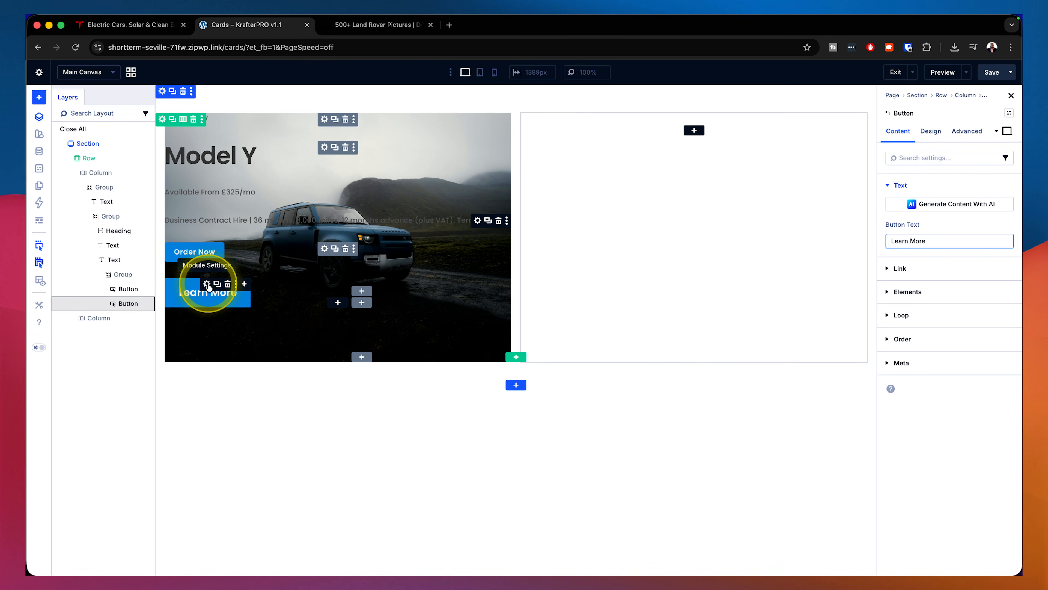
left_click(1010, 116)
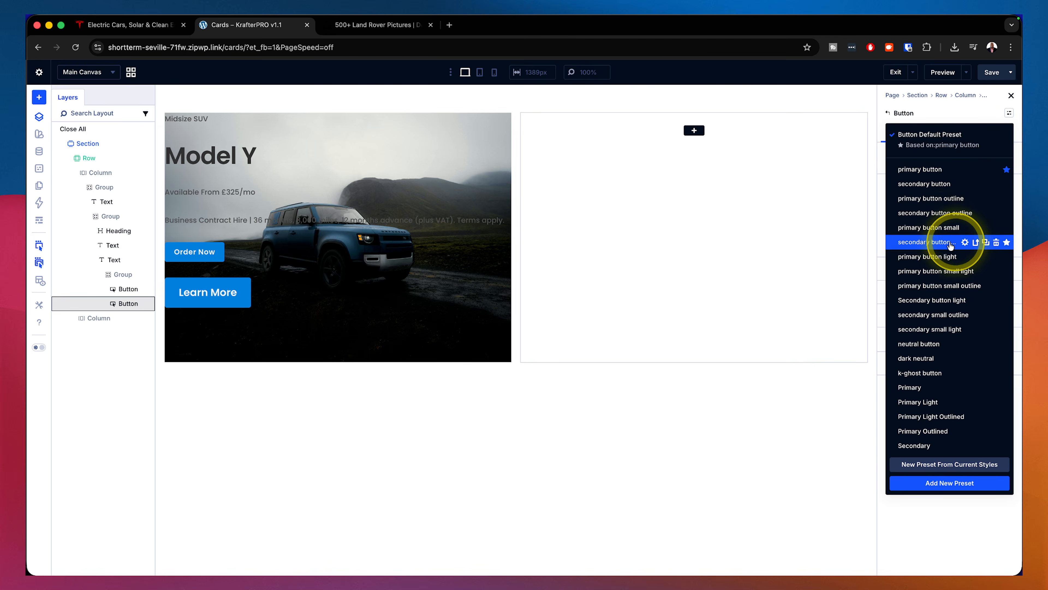
left_click(942, 228)
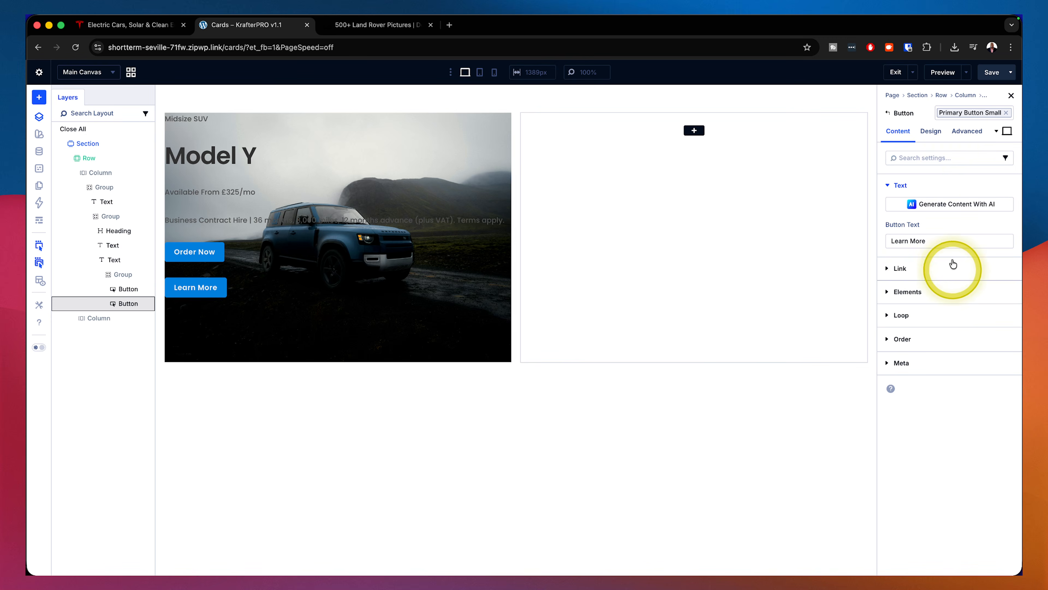
Step: Remove the "Learn More" button's blue background color and assign the White global color as its background instead
left_click(940, 132)
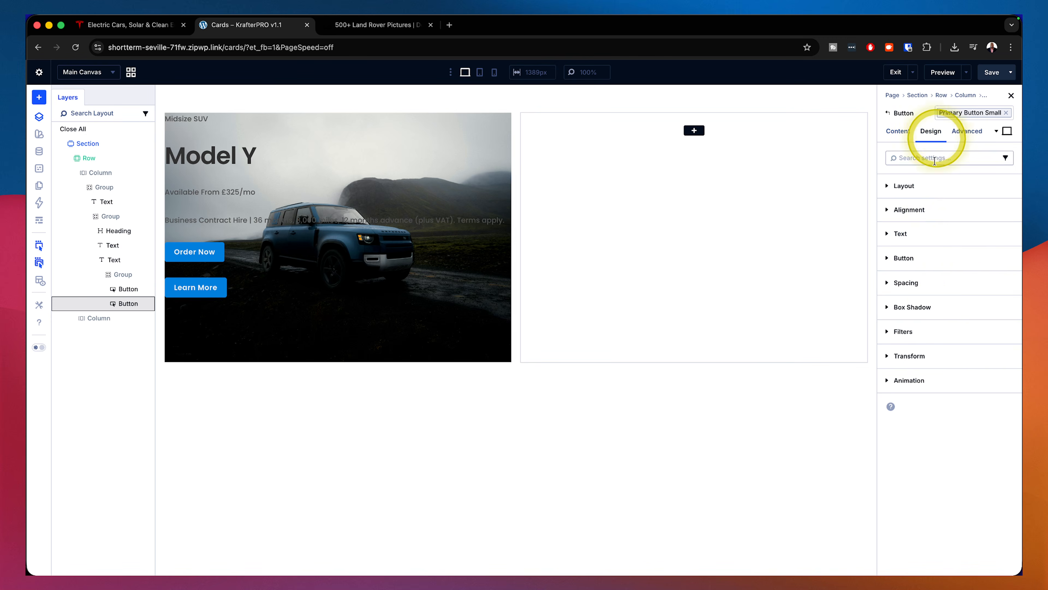
left_click(944, 260)
left_click(924, 281)
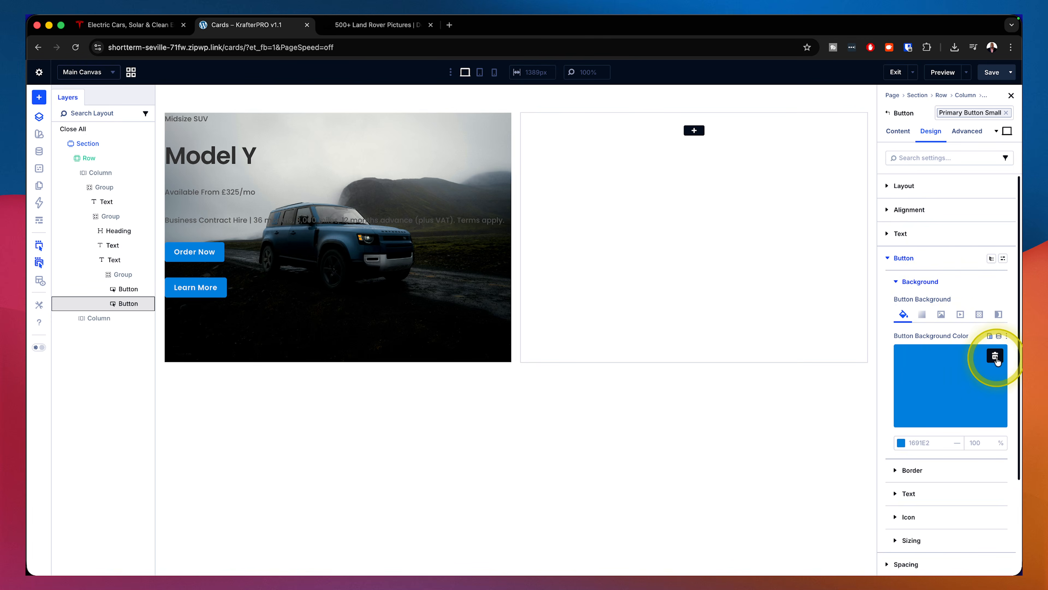
left_click(995, 357)
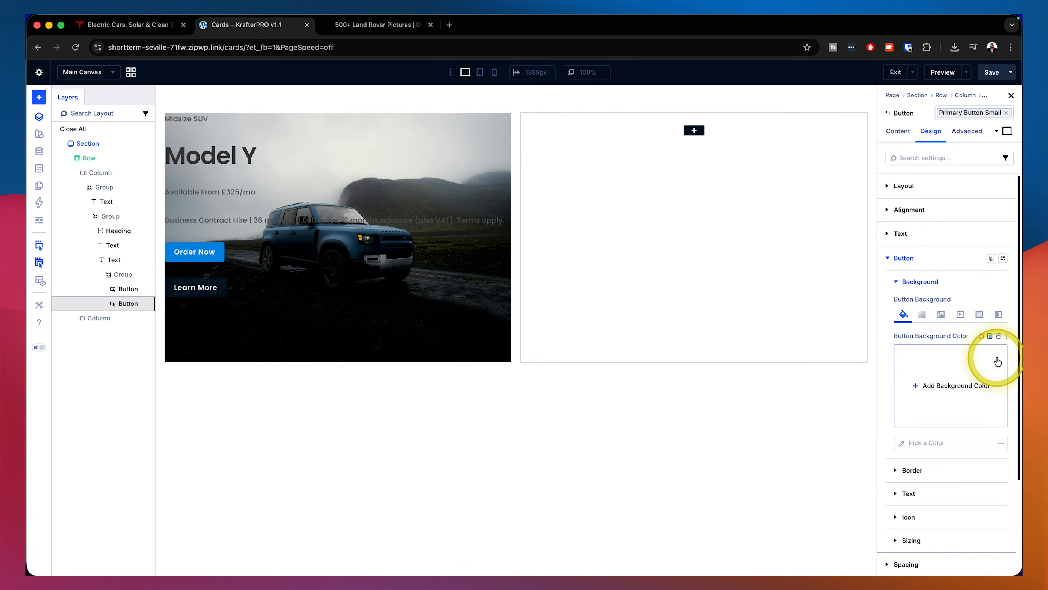
left_click(999, 335)
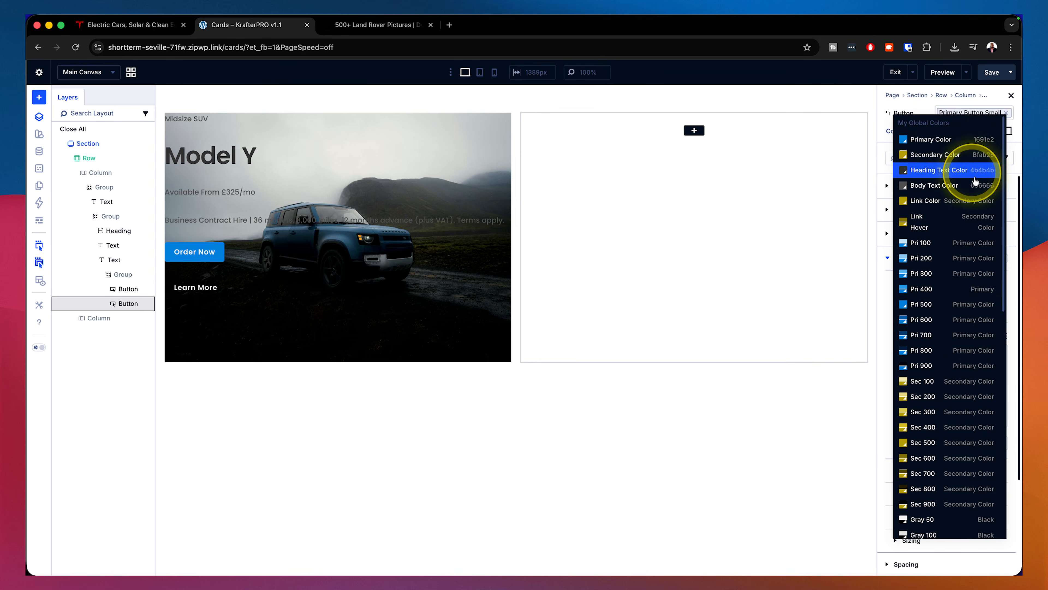
scroll(945, 459, "down", 2)
scroll(945, 464, "down", 15)
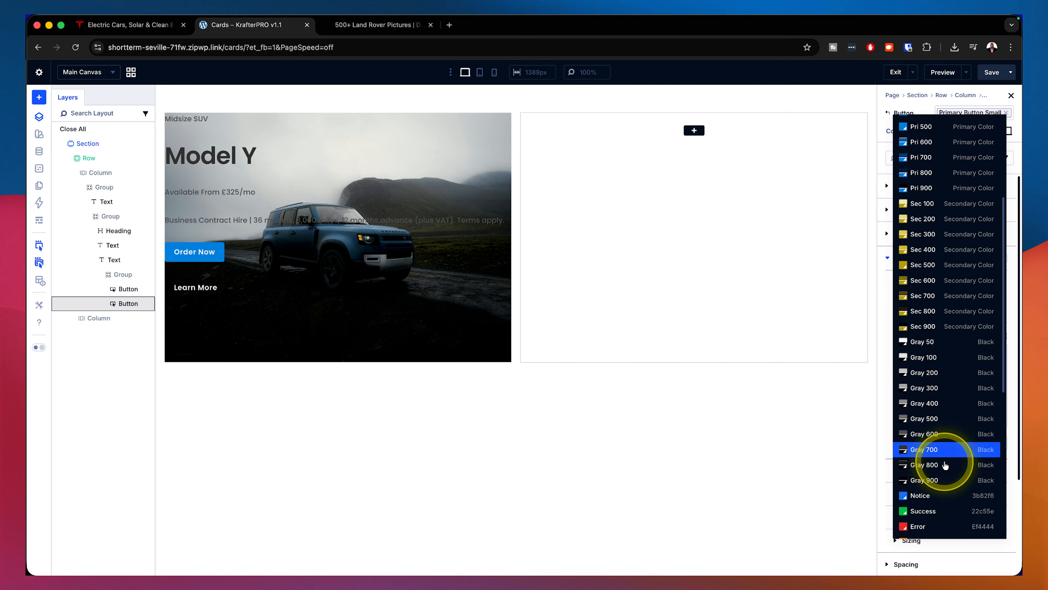
scroll(945, 461, "down", 3)
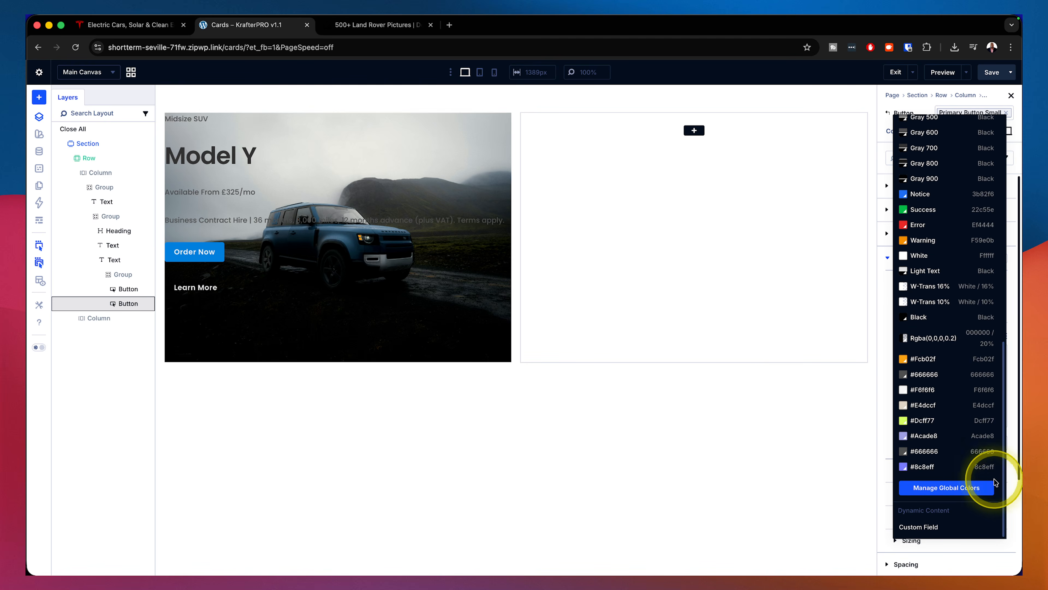
left_click(957, 255)
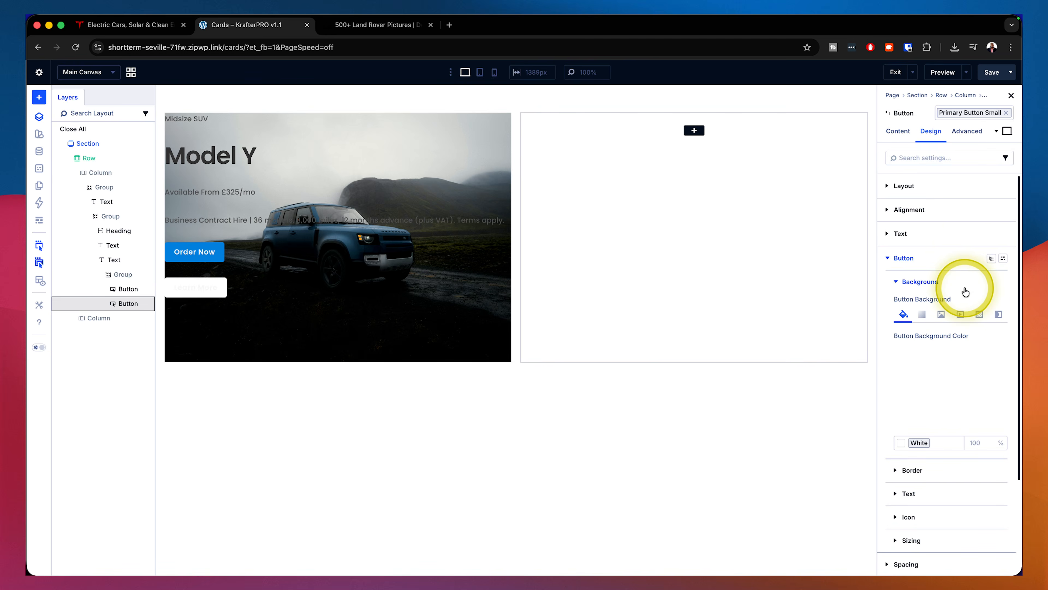
Step: Try the Gray 800 global color on the "Learn More" button's text and settle on Gray 600
left_click(906, 289)
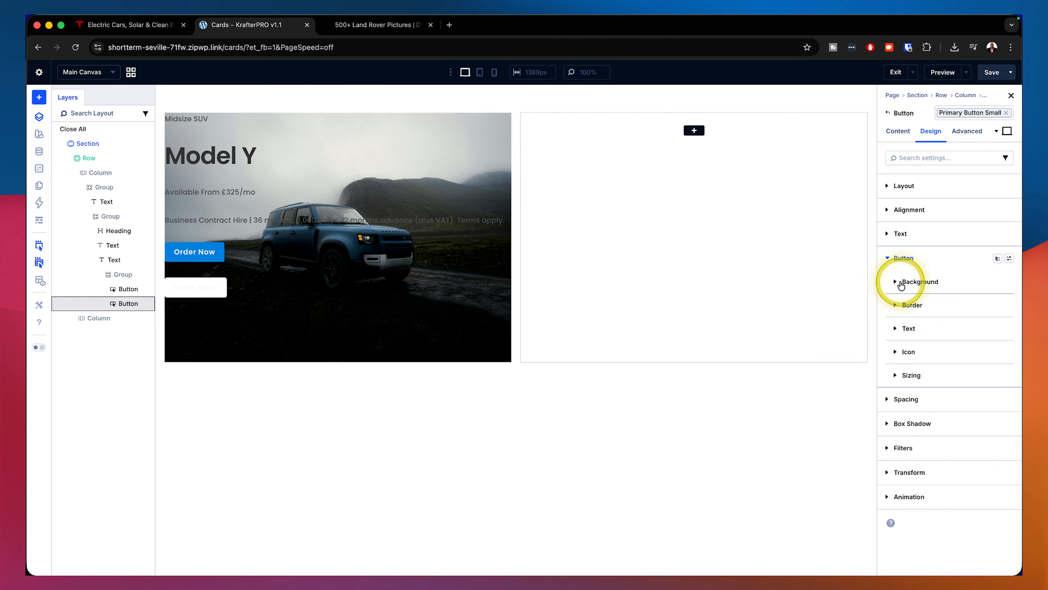
left_click(920, 329)
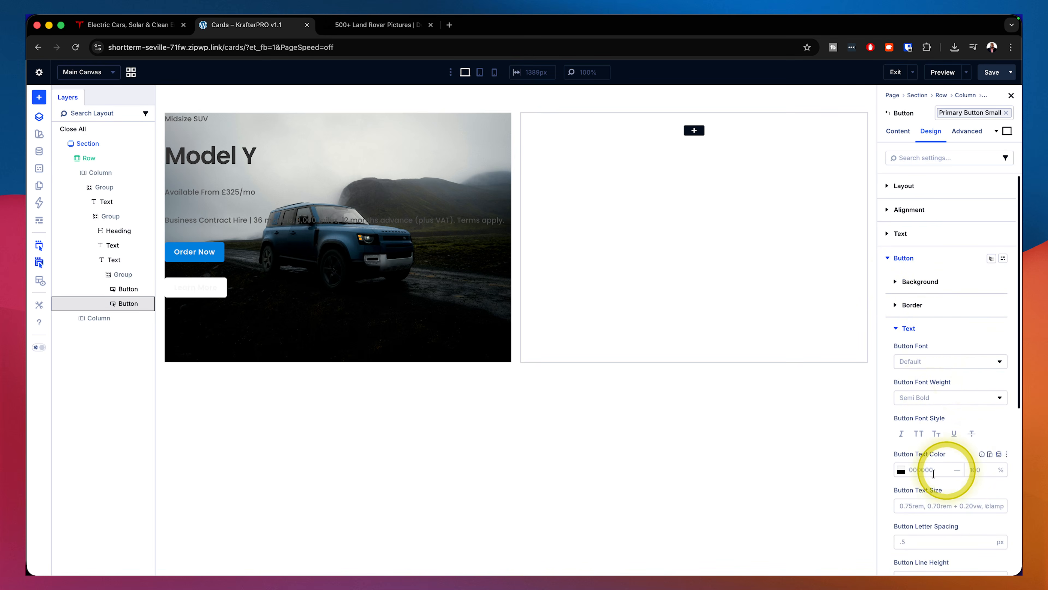
left_click(1000, 455)
scroll(994, 454, "down", 3)
scroll(991, 452, "down", 3)
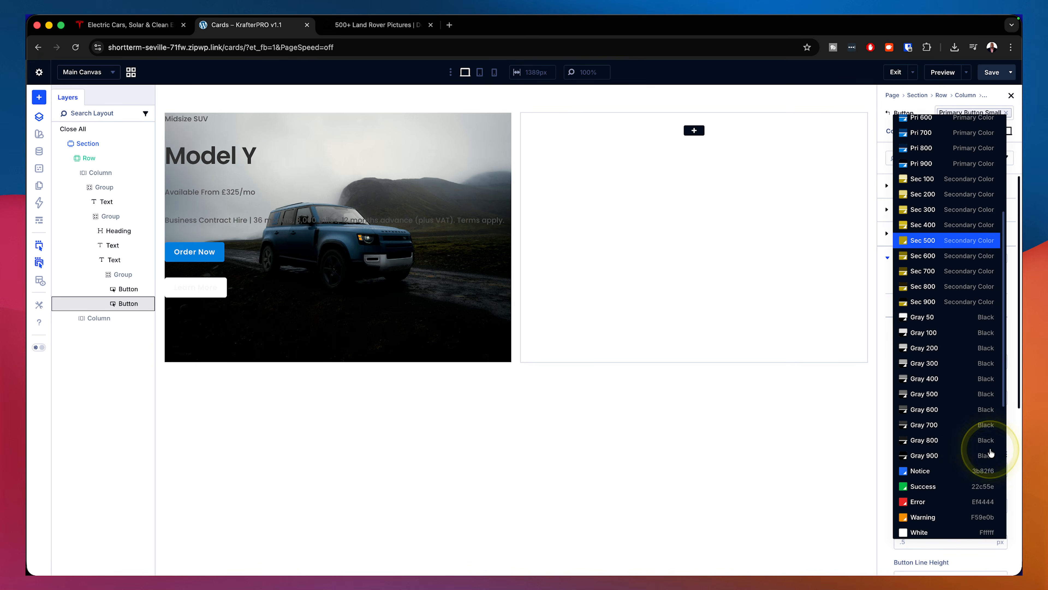
left_click(955, 441)
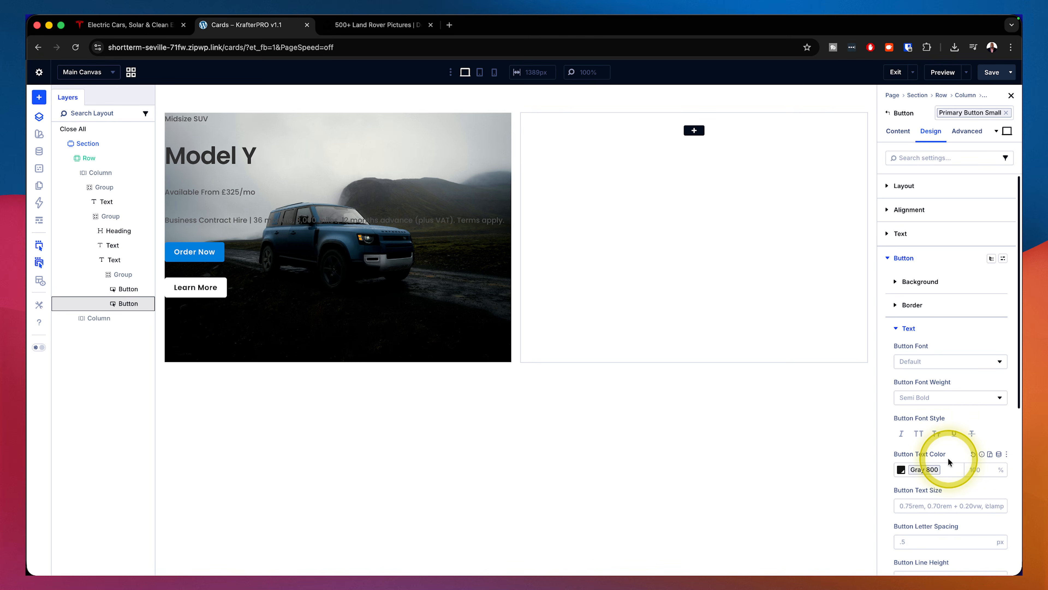
left_click(1005, 454)
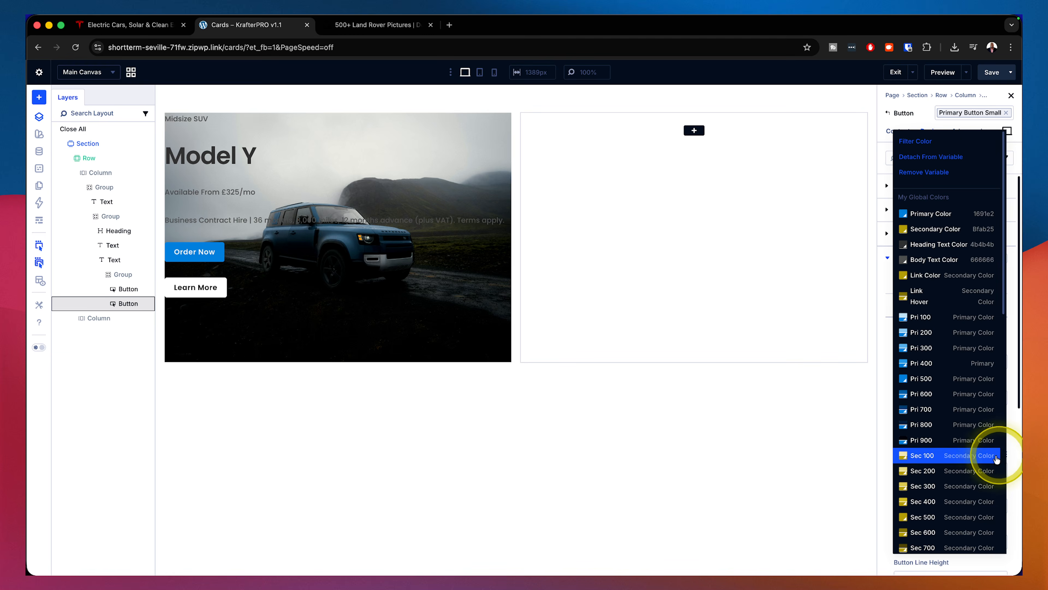
scroll(999, 465, "down", 4)
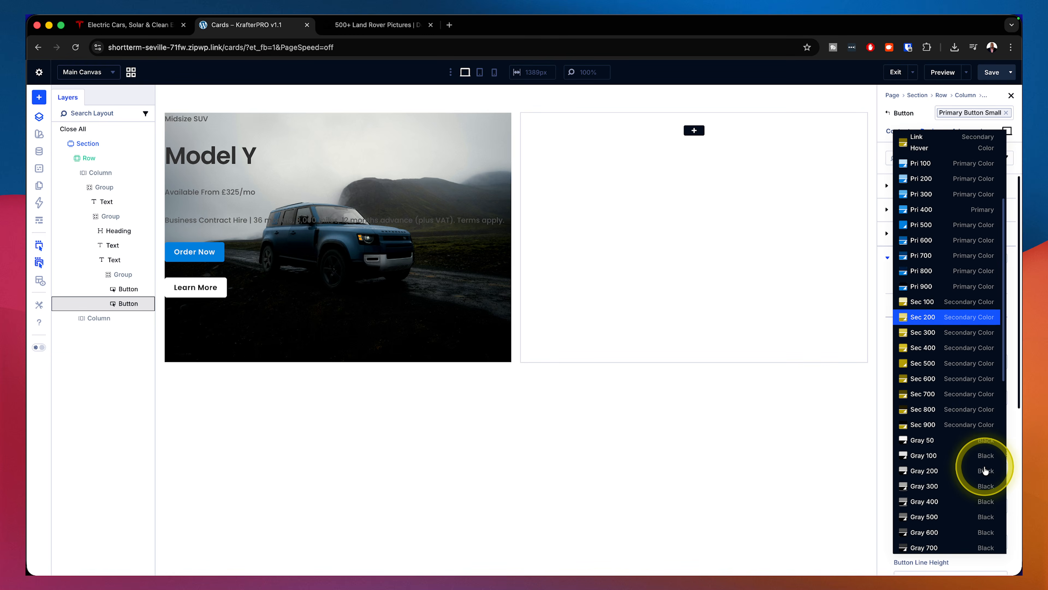
scroll(985, 470, "down", 2)
left_click(942, 493)
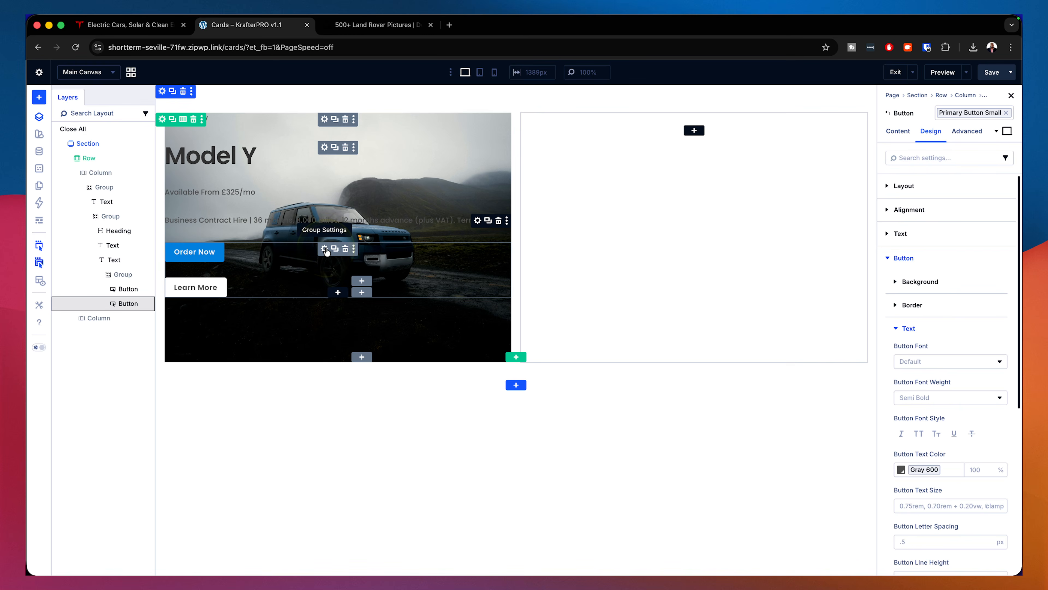
Step: Change the layout direction of the group holding the two buttons to a horizontal row
left_click(325, 249)
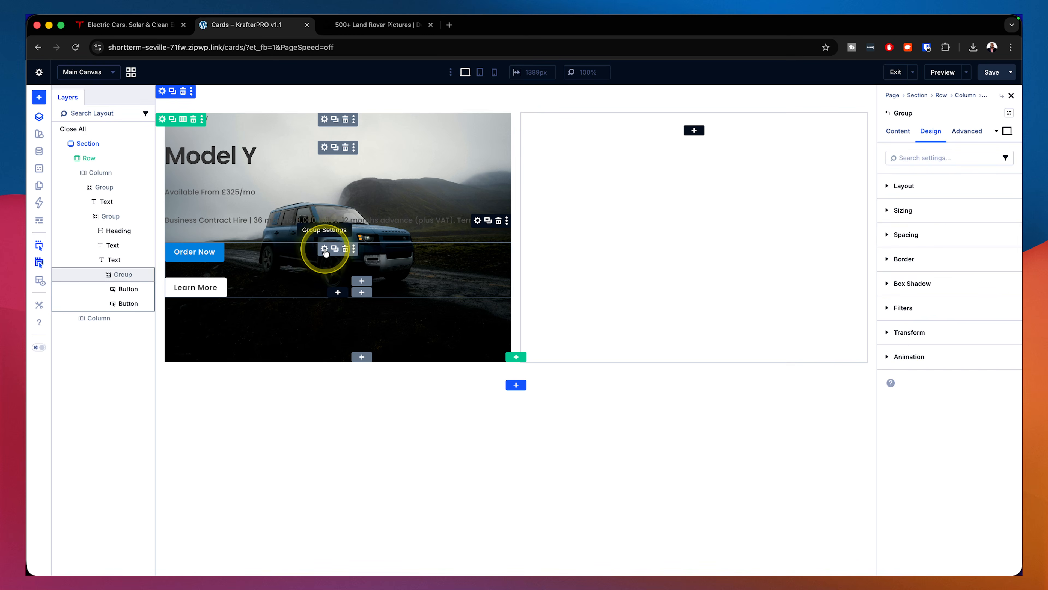
left_click_drag(147, 278, 944, 188)
left_click(944, 188)
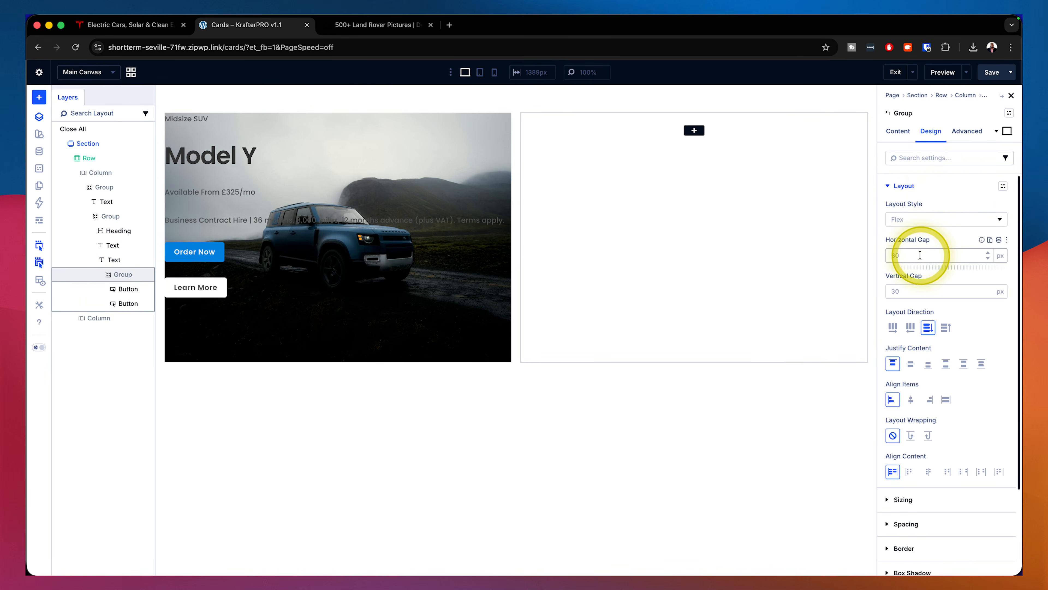
left_click(892, 328)
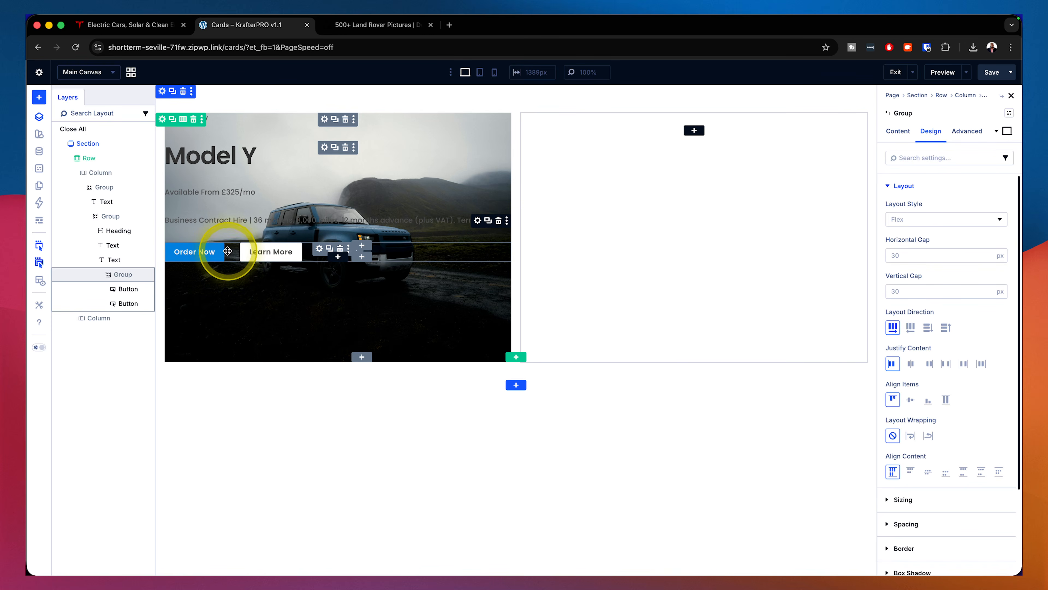
Step: Compare the button spacing with Tesla's card and apply the "gap small" layout preset to the button group
left_click(161, 26)
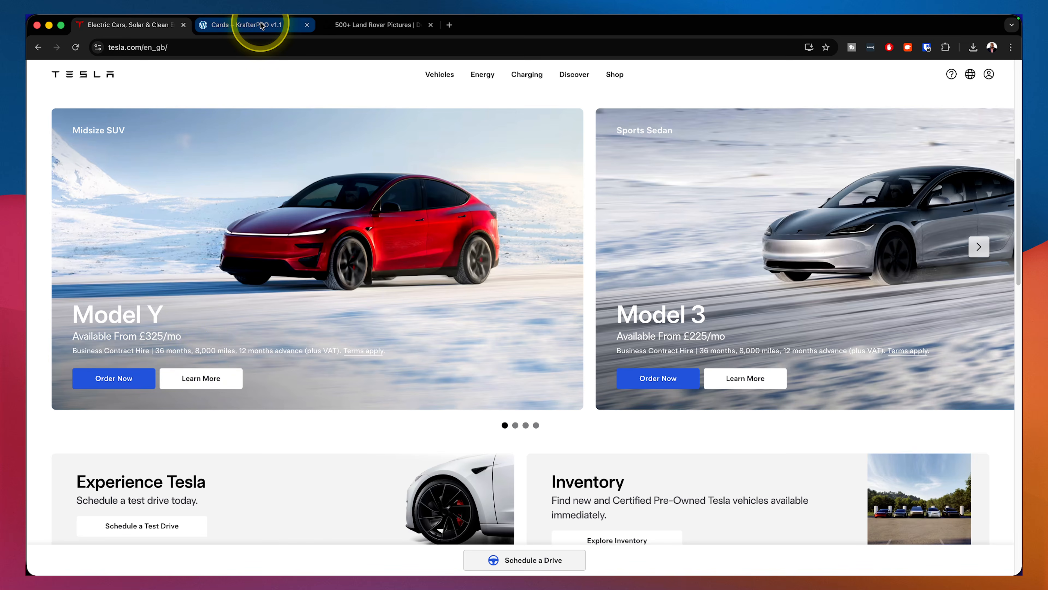
left_click(250, 26)
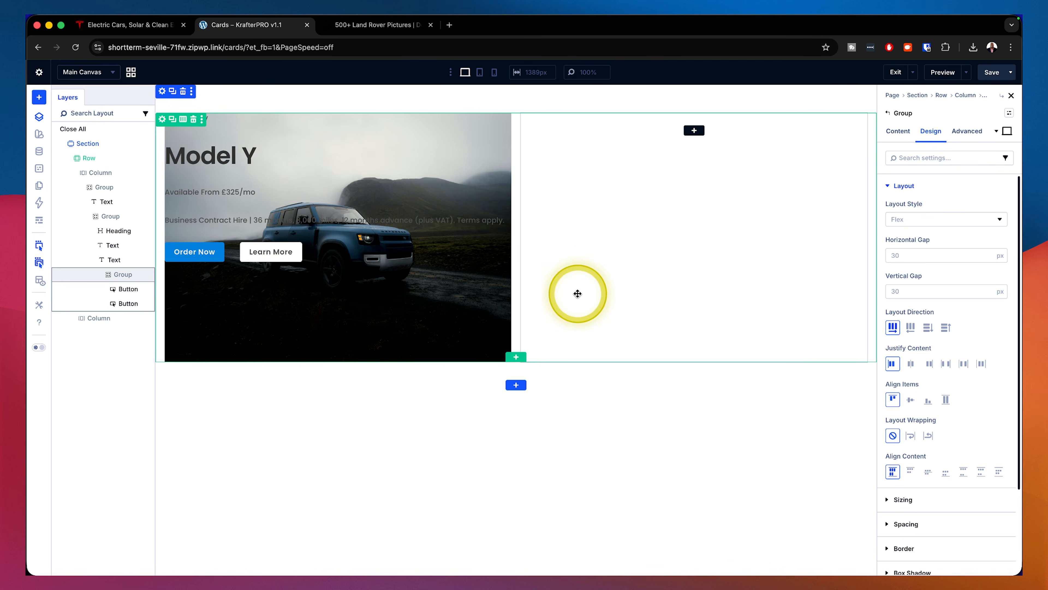
left_click(1003, 186)
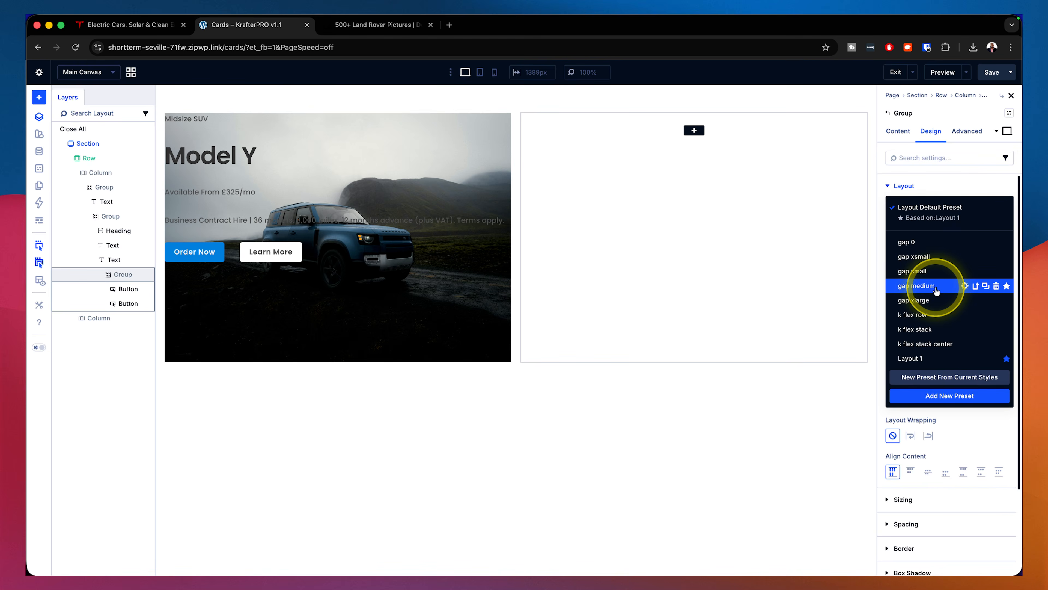
left_click(935, 271)
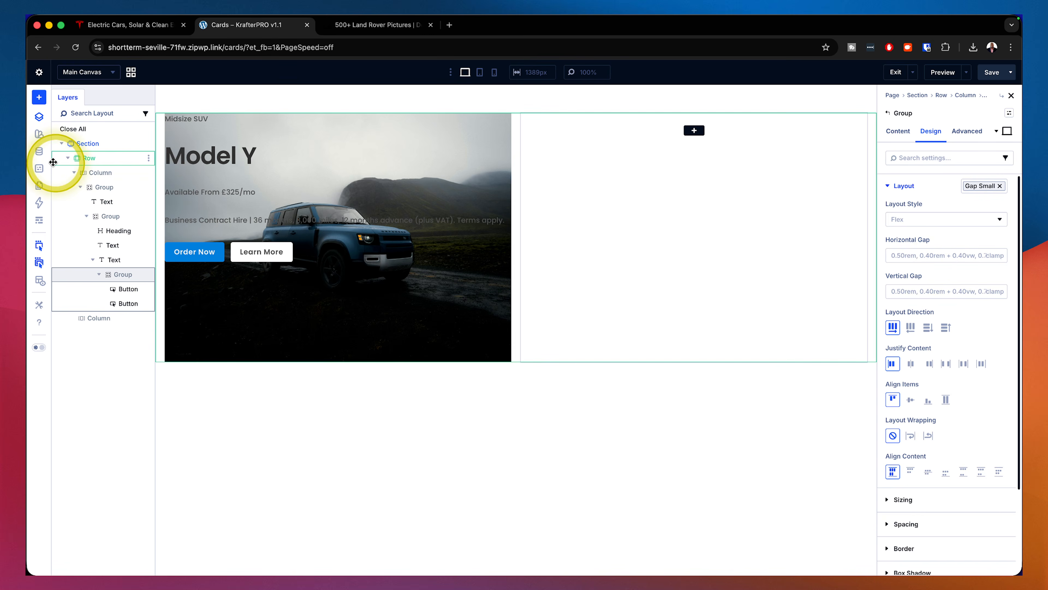
Step: Hide the layer tree, apply the "p-all-2xlarge" spacing preset to the card's outer group, and compare the padding with Tesla's card
left_click(39, 123)
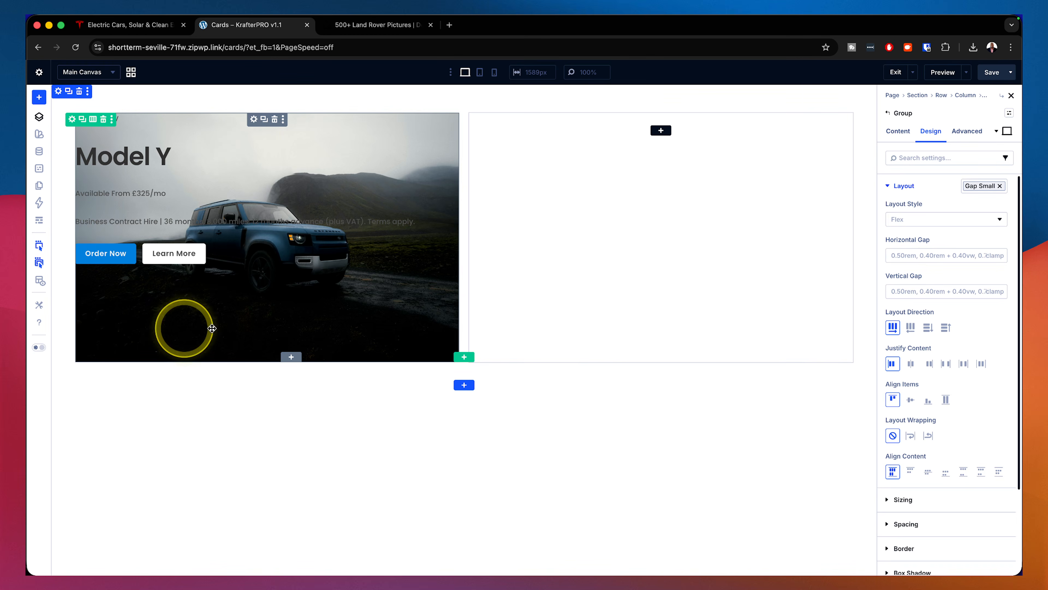
left_click(253, 120)
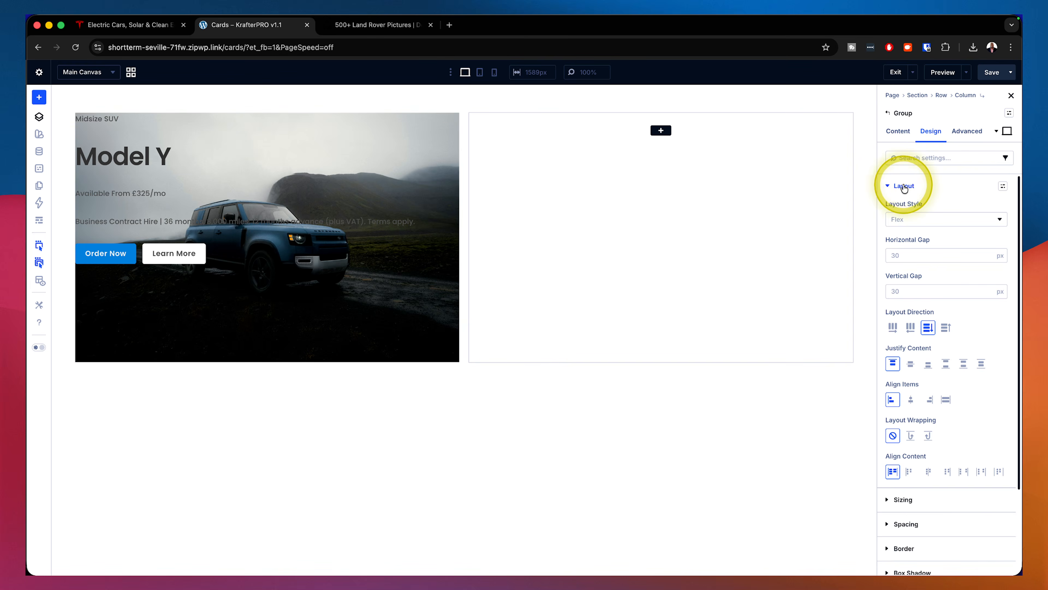
left_click(921, 187)
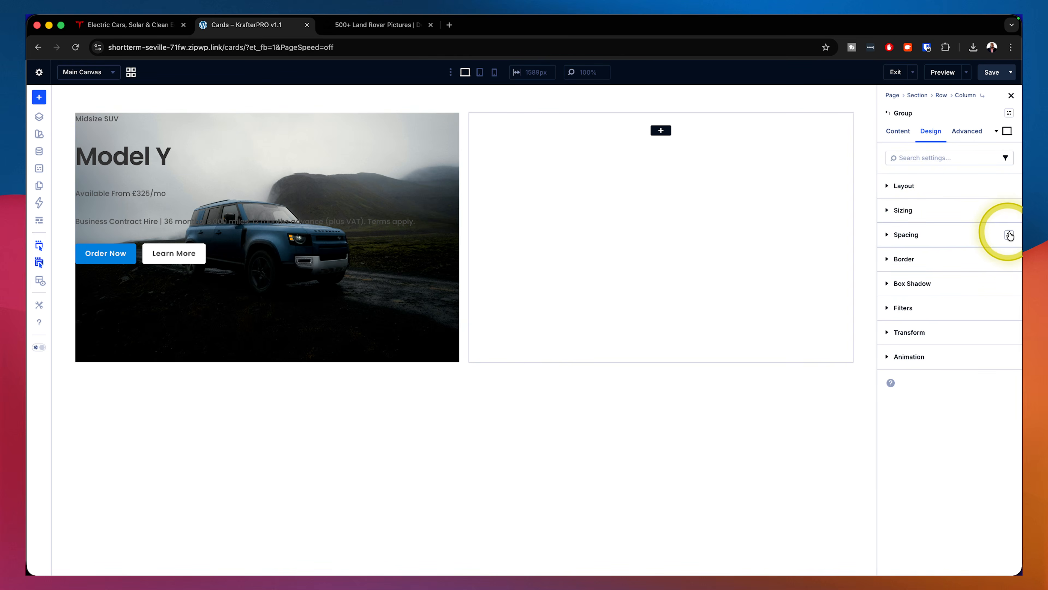
left_click(1009, 236)
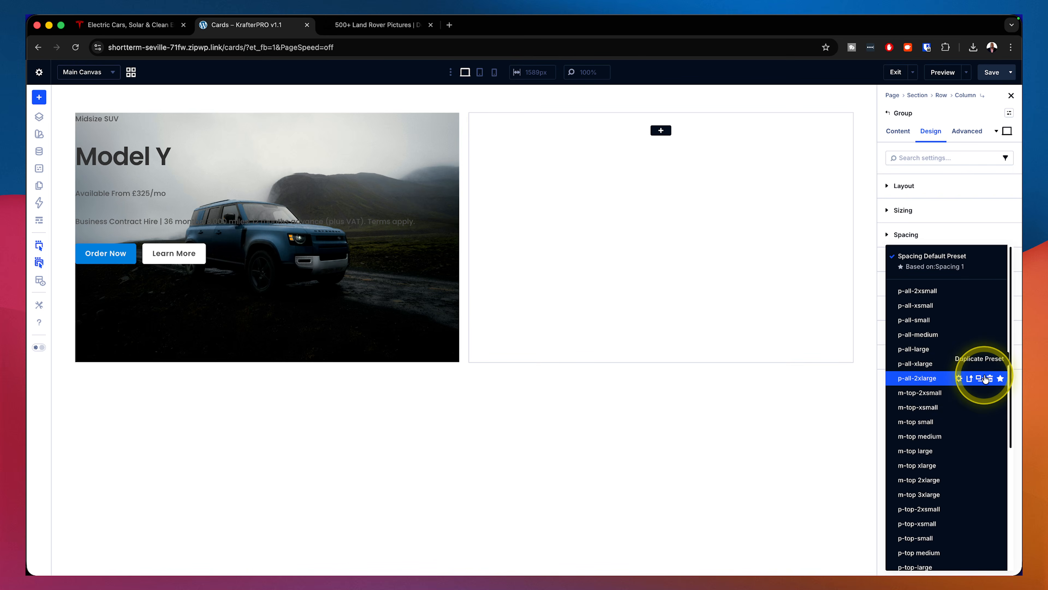
left_click(945, 378)
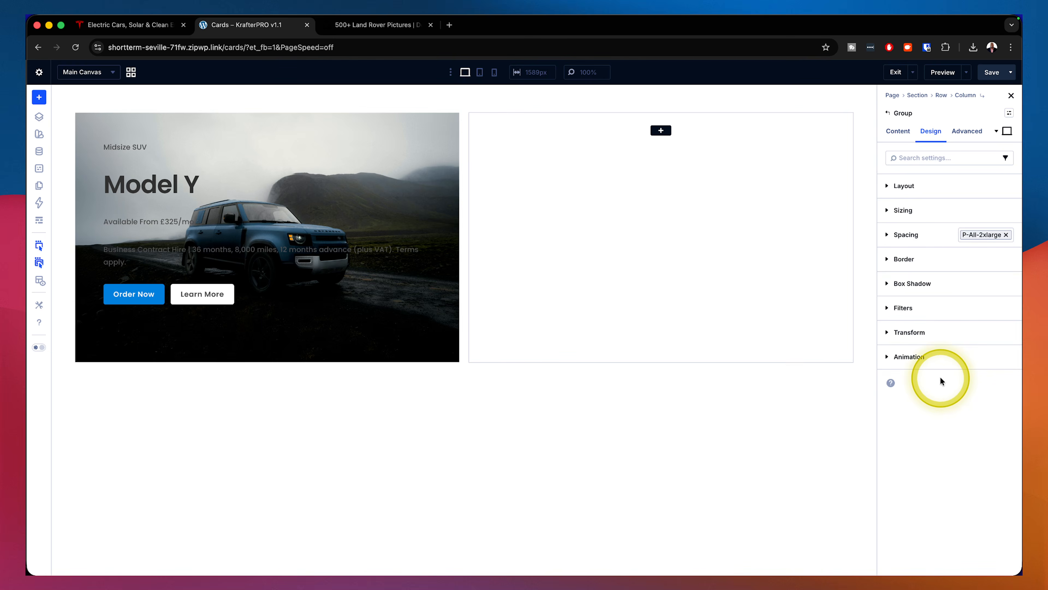
left_click(142, 23)
left_click(224, 25)
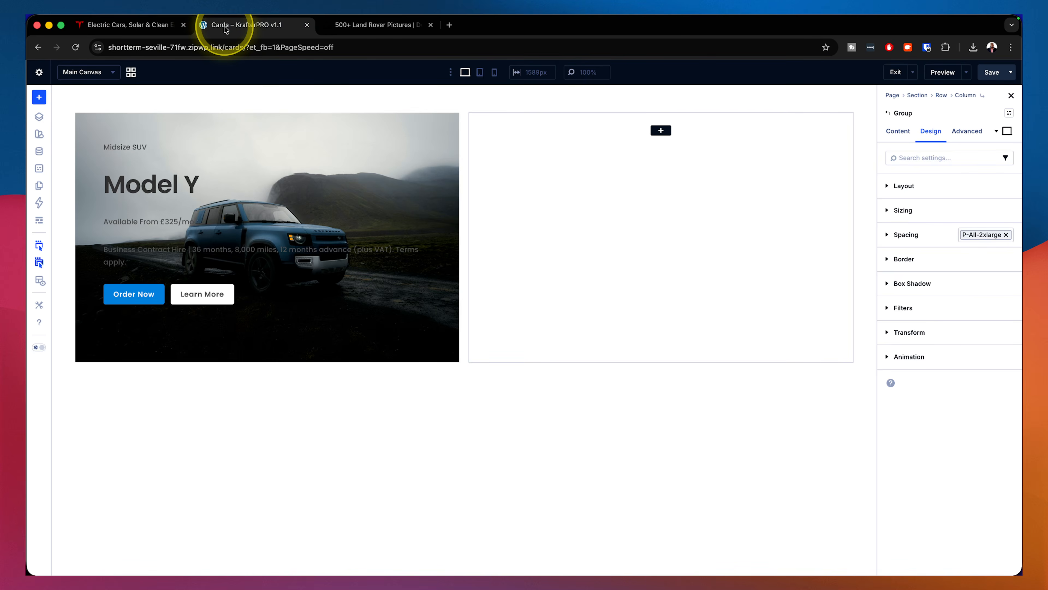
Step: Compare the padding with Tesla's card, then swap the outer group's spacing preset for "p-all-xlarge" and justify its content with space between
left_click(164, 26)
left_click(830, 285)
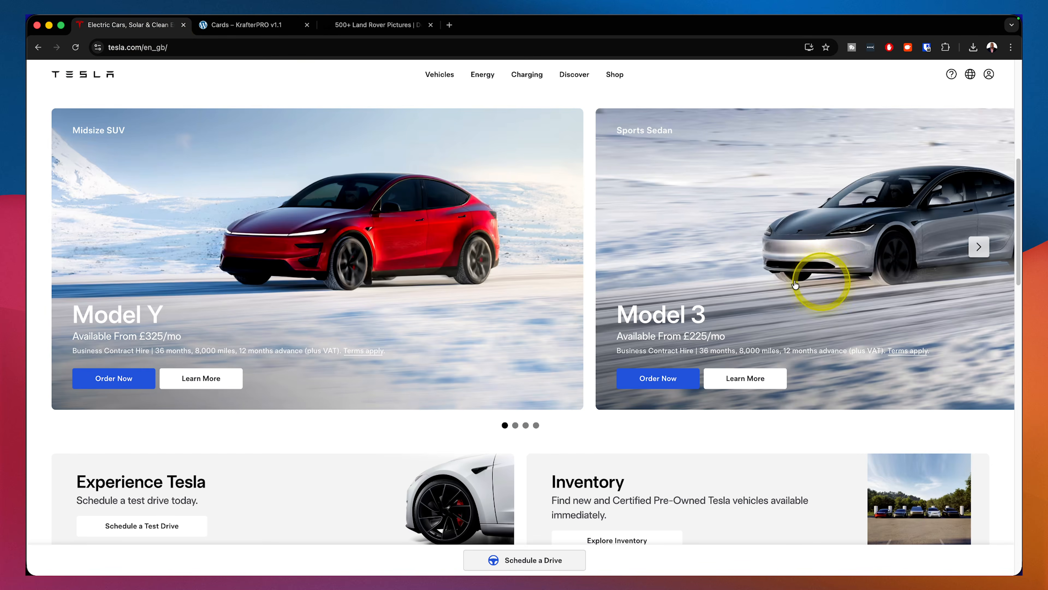
left_click(272, 26)
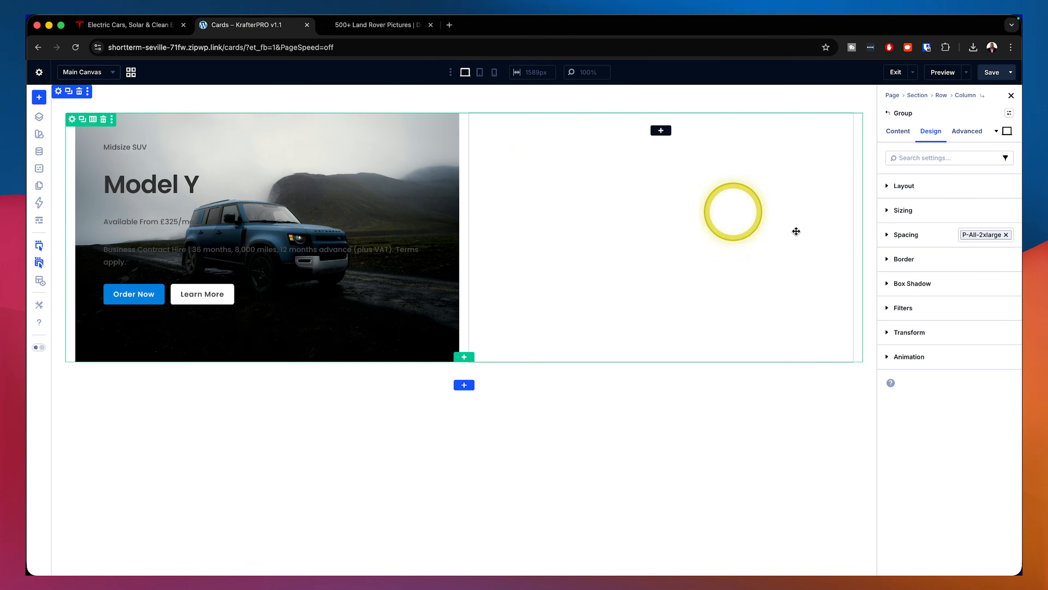
left_click(1006, 234)
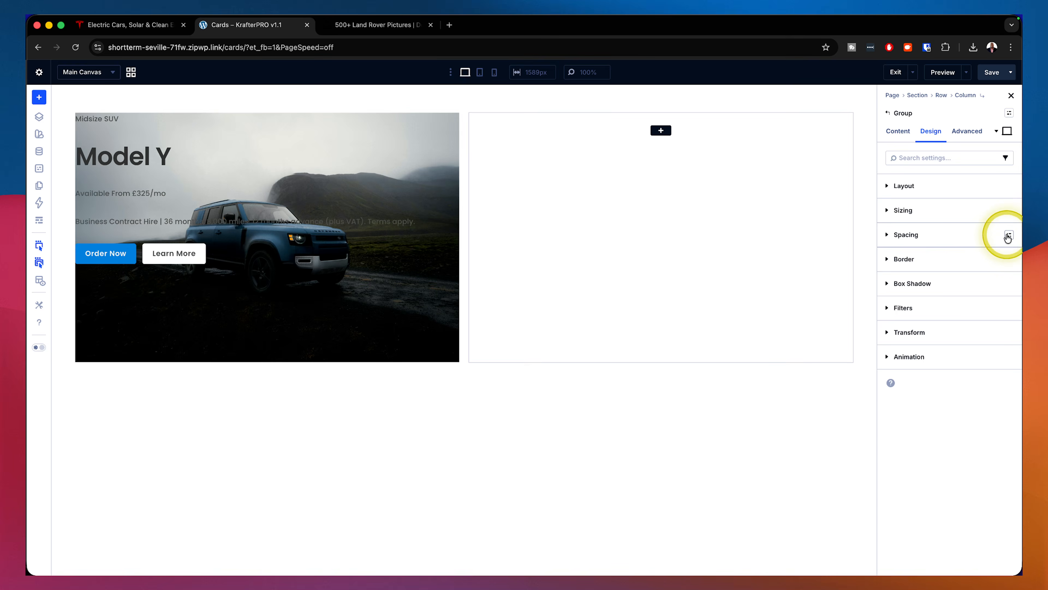
left_click(1007, 237)
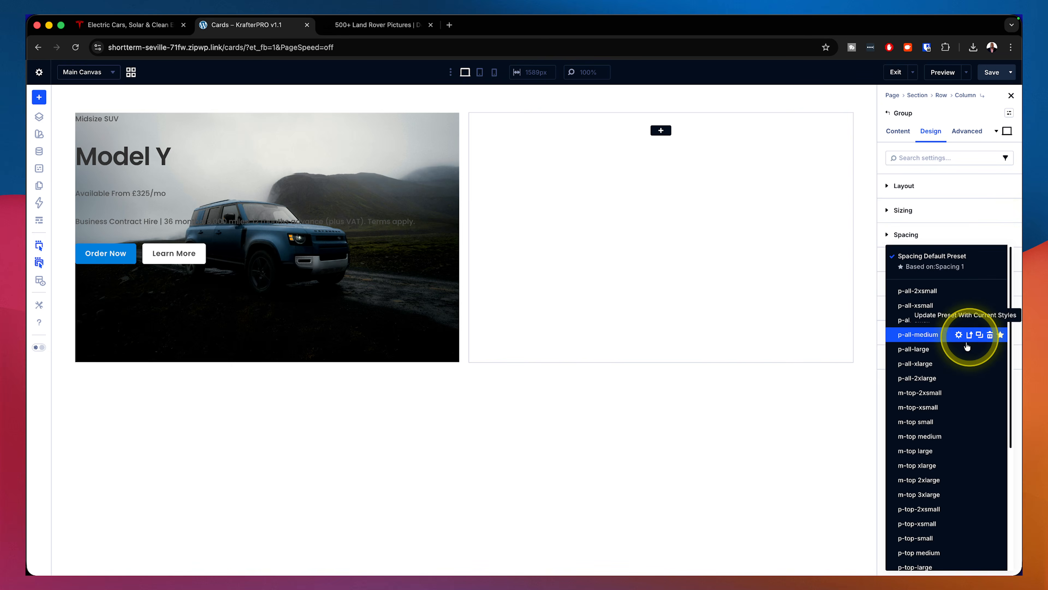
left_click(944, 365)
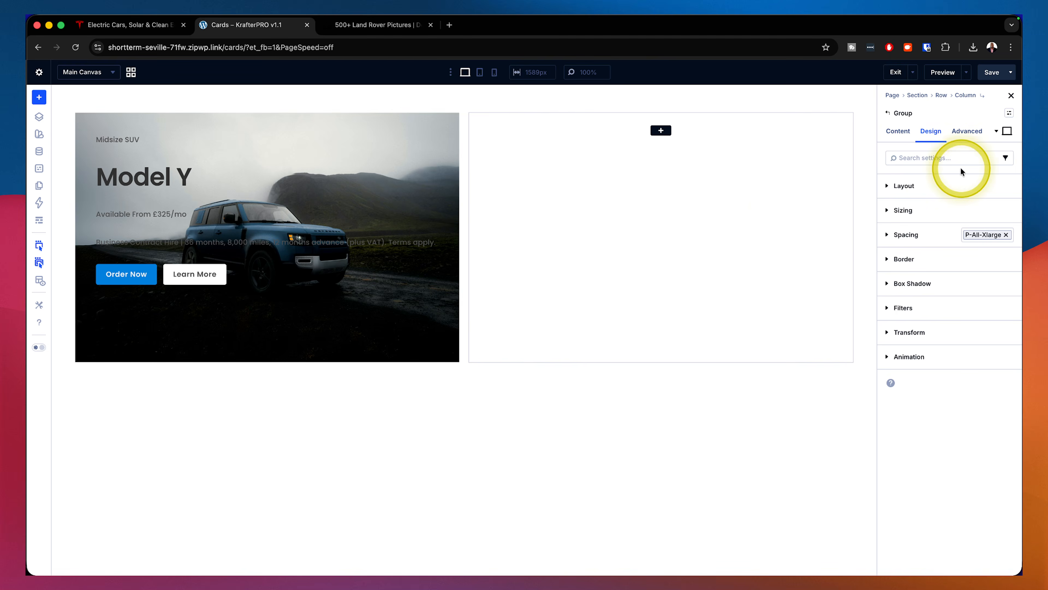
left_click(967, 189)
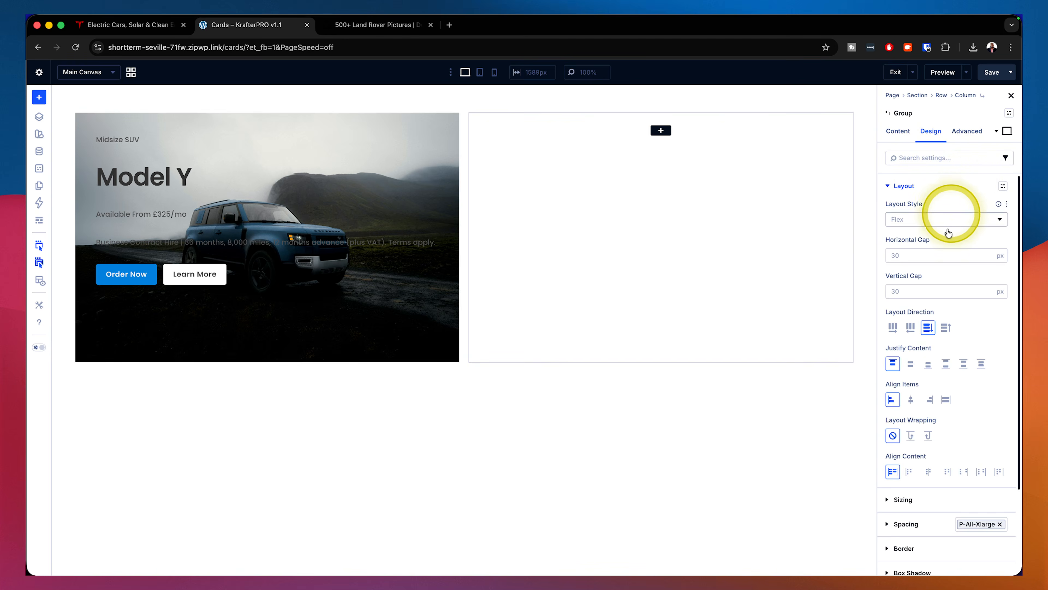
left_click(946, 364)
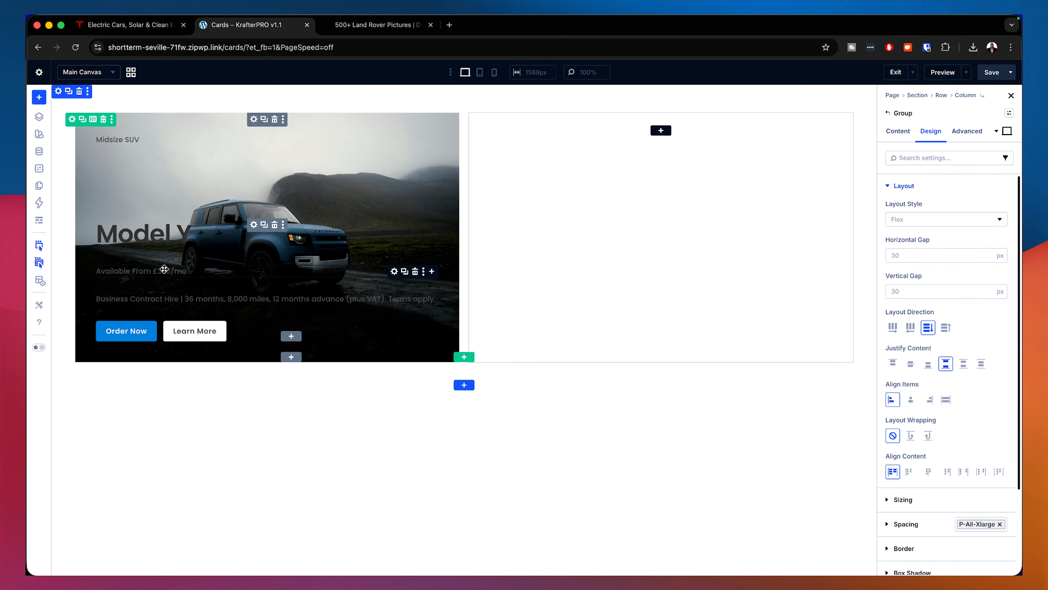
Step: Apply the "k-body text (base)" preset to the "Midsize SUV" text
left_click_drag(177, 279, 405, 148)
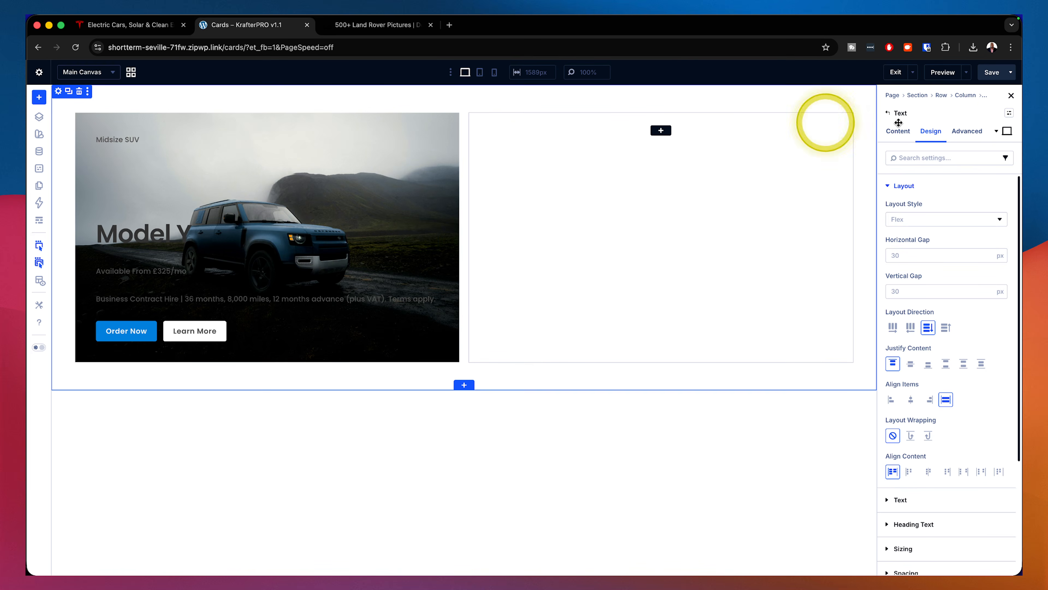
left_click(1012, 116)
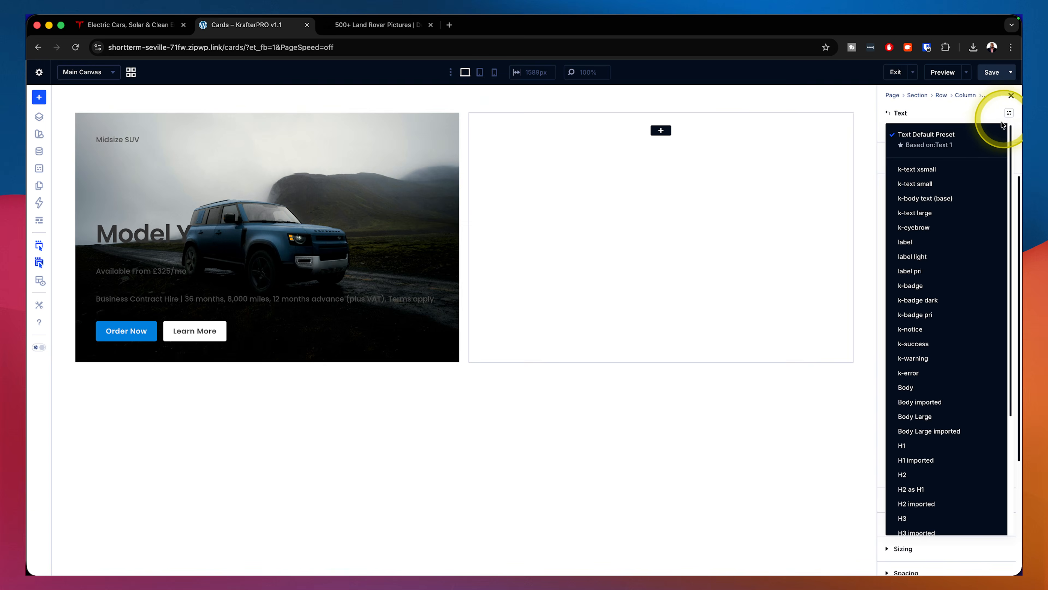
left_click(934, 199)
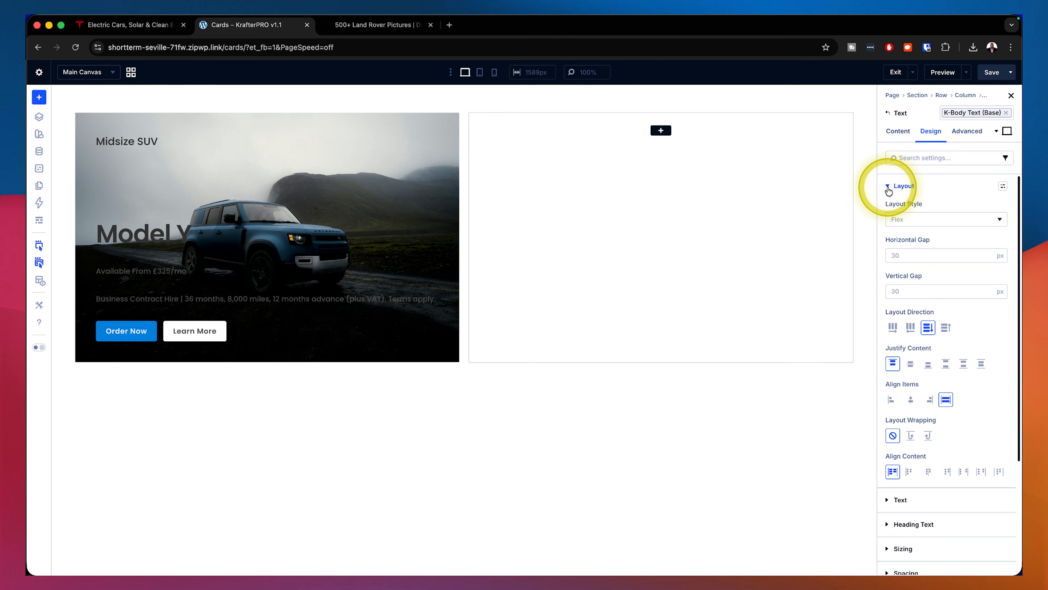
Step: Try the "text light" text preset on the "Midsize SUV" label and remove it
left_click(899, 187)
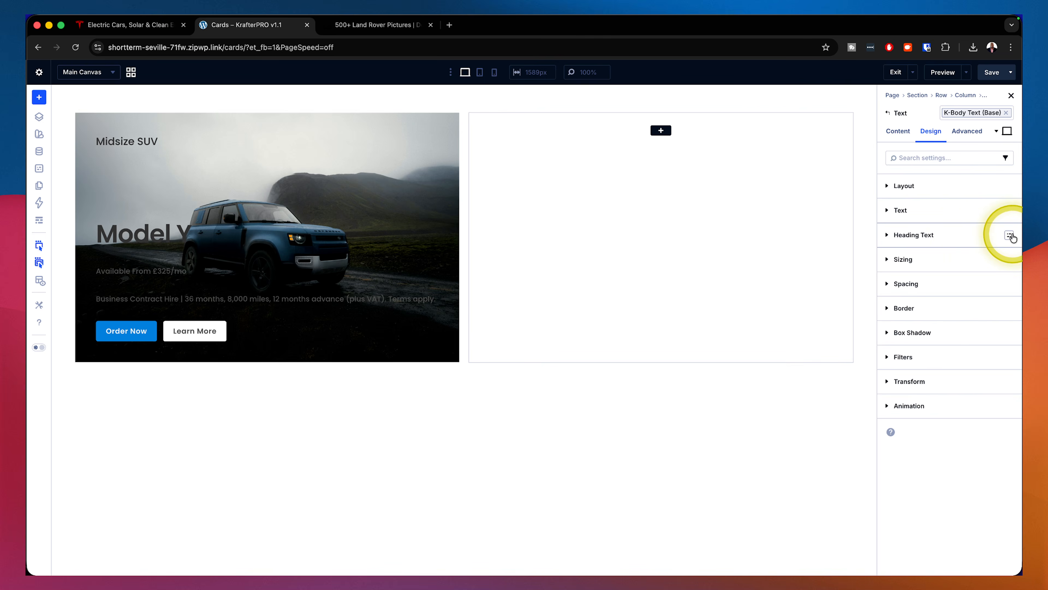
left_click(1010, 211)
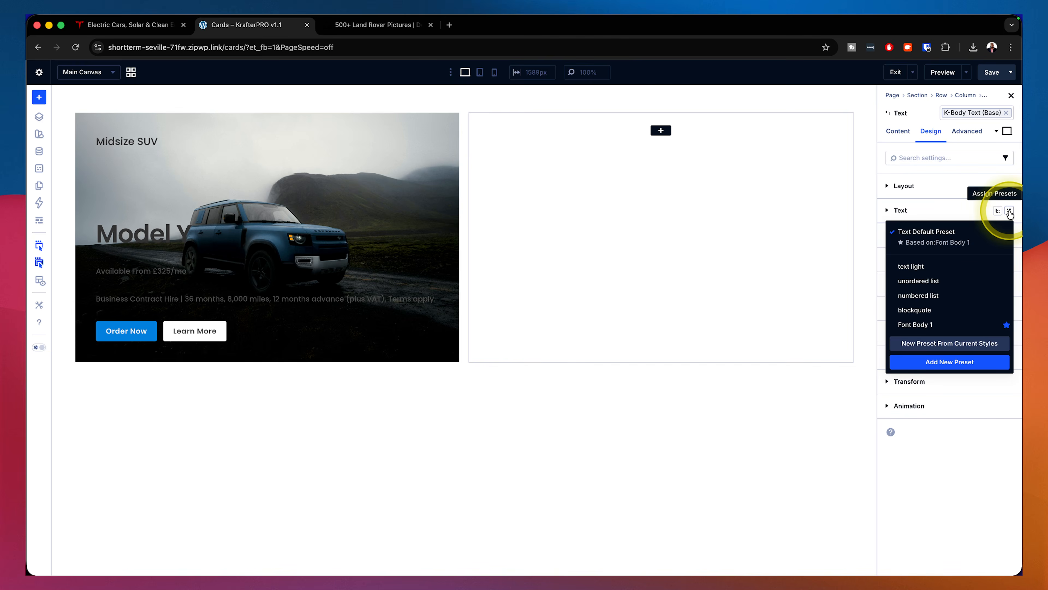
left_click(921, 267)
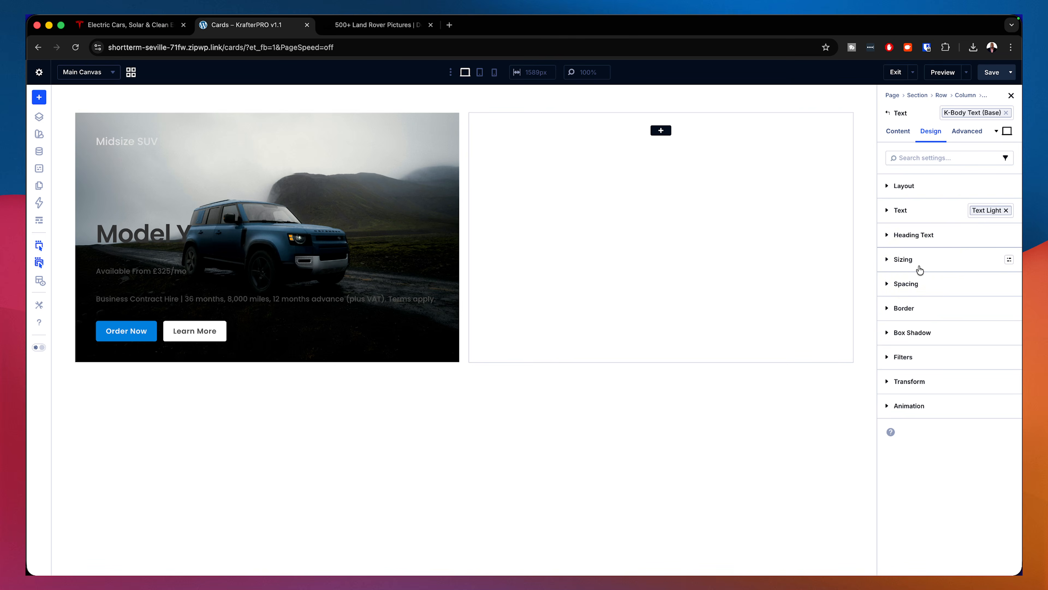
left_click(1008, 211)
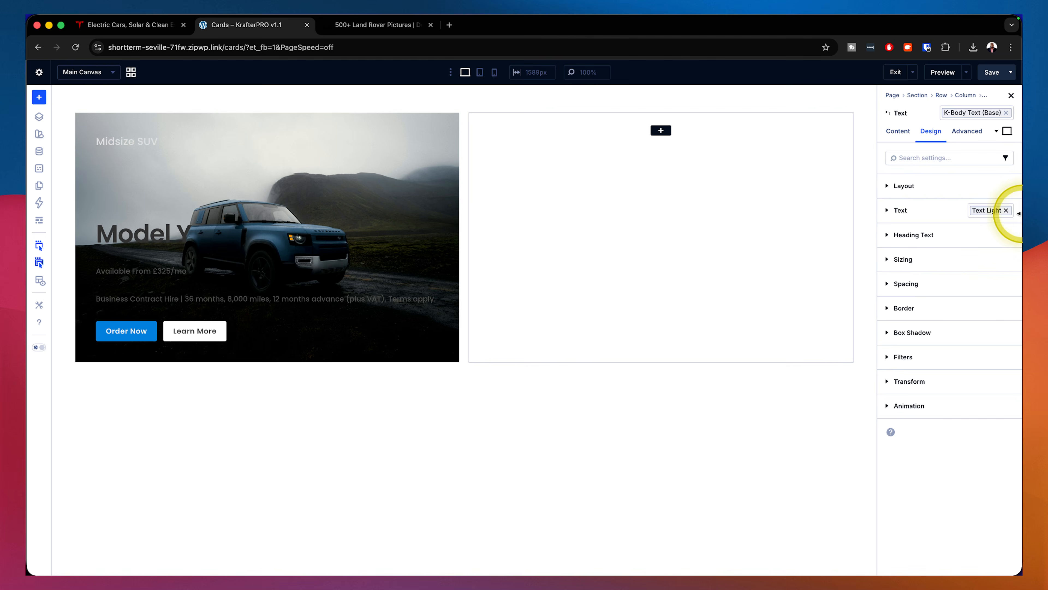
left_click(1006, 211)
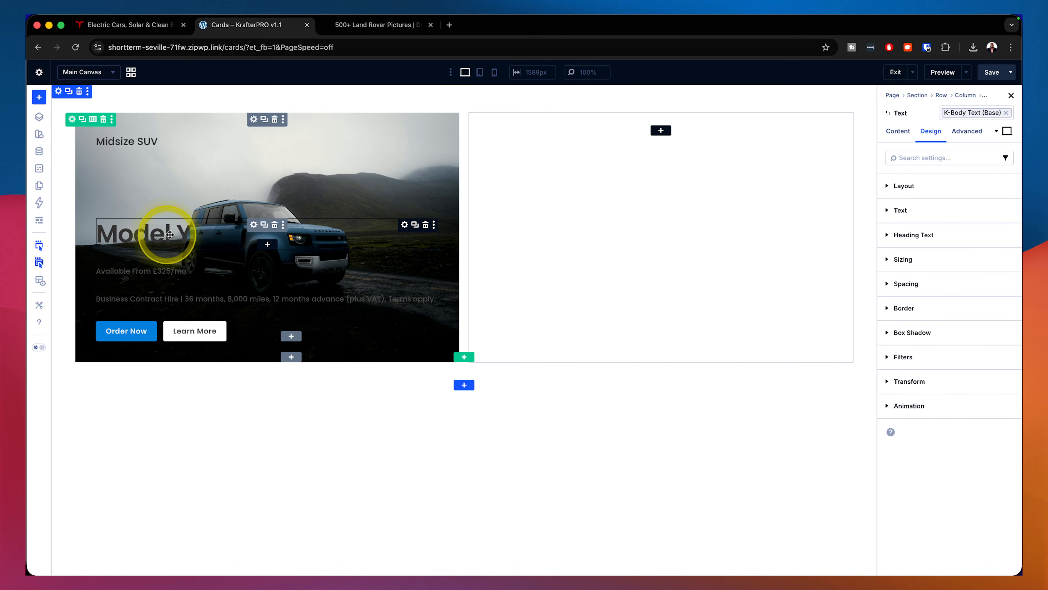
Step: Apply the "heading light" heading text preset to the "Model Y" heading
left_click(405, 225)
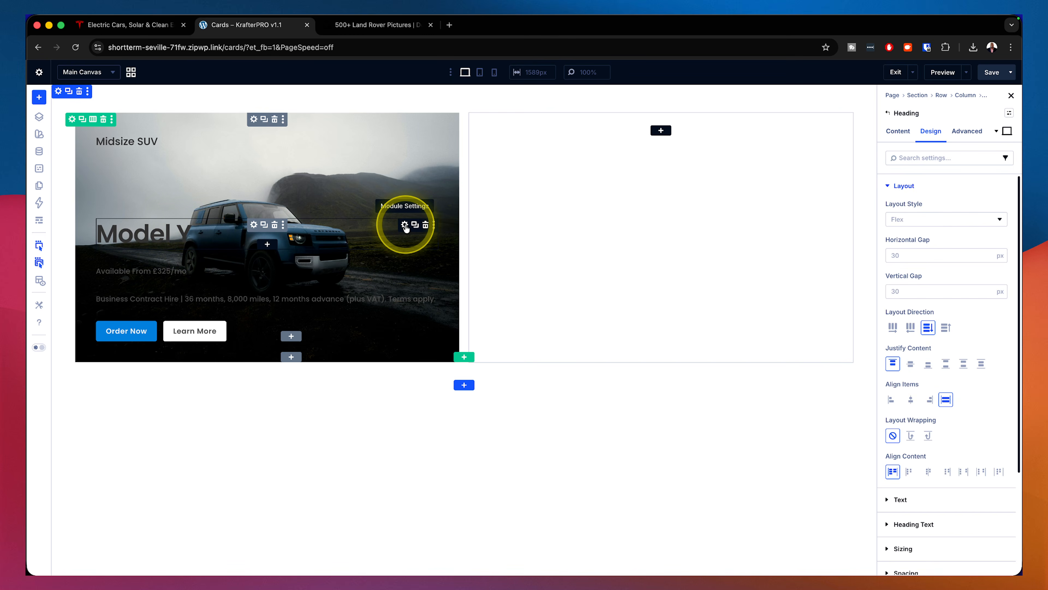
left_click(895, 186)
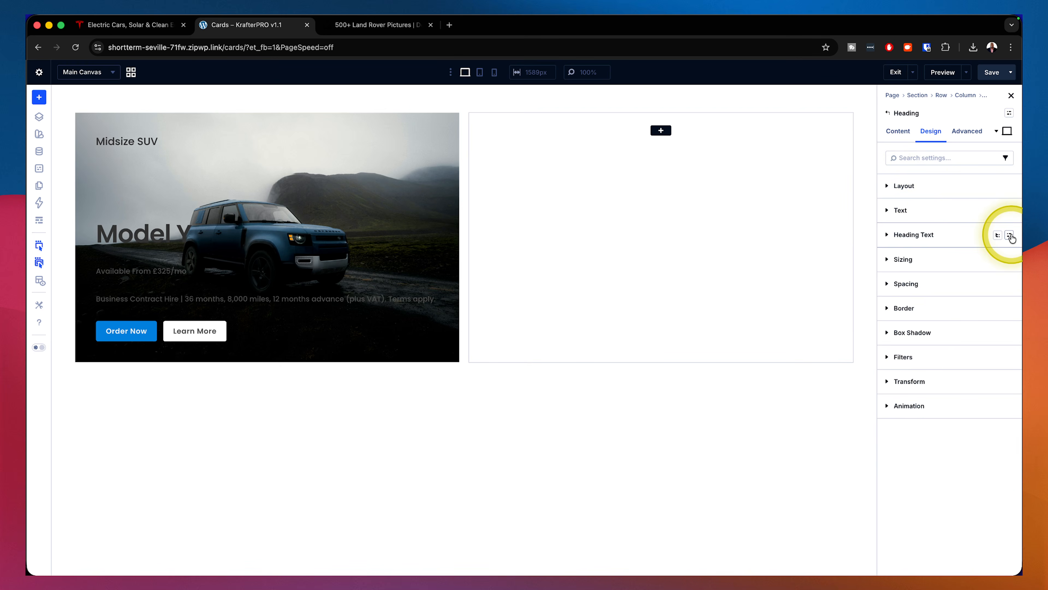
left_click(1010, 236)
left_click(917, 288)
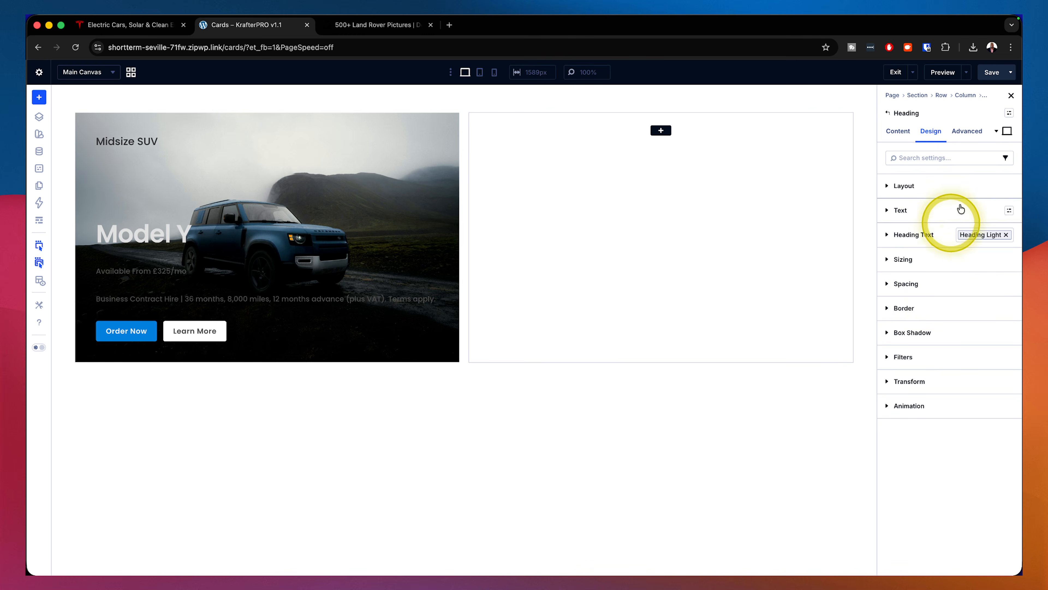
Step: Try the "k-heading 3" and "k-heading 2" presets on the "Model Y" heading, compare with Tesla's card, and settle on "k-heading 1"
left_click(1012, 117)
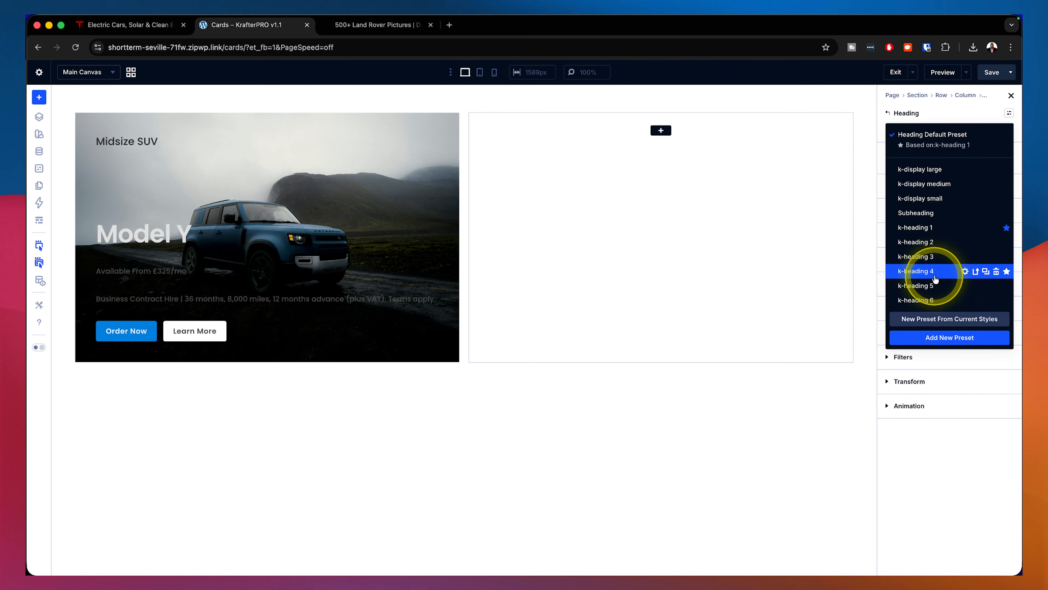
left_click(936, 259)
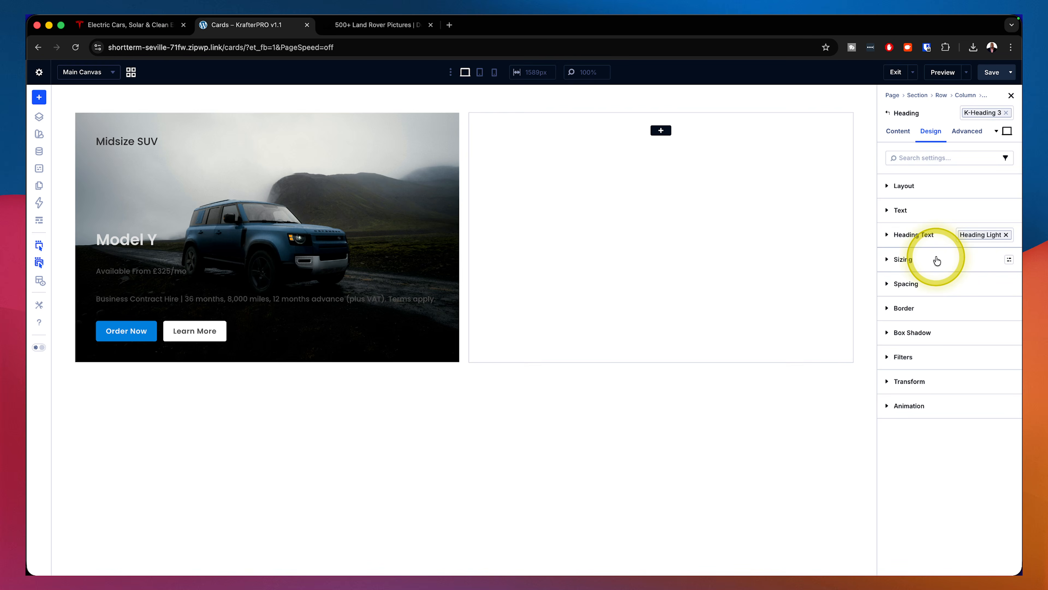
left_click(117, 25)
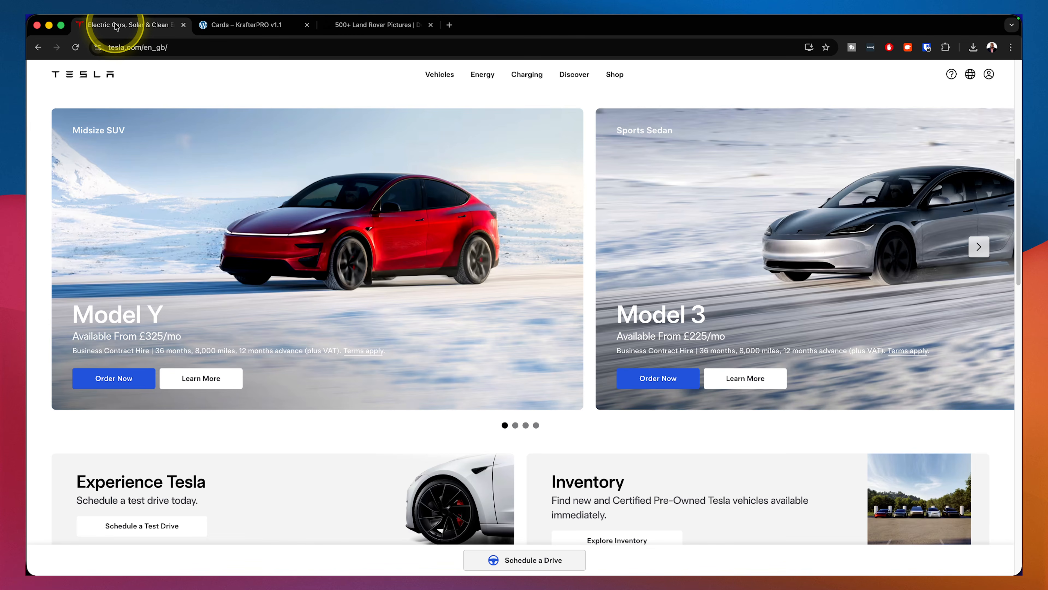
left_click(247, 27)
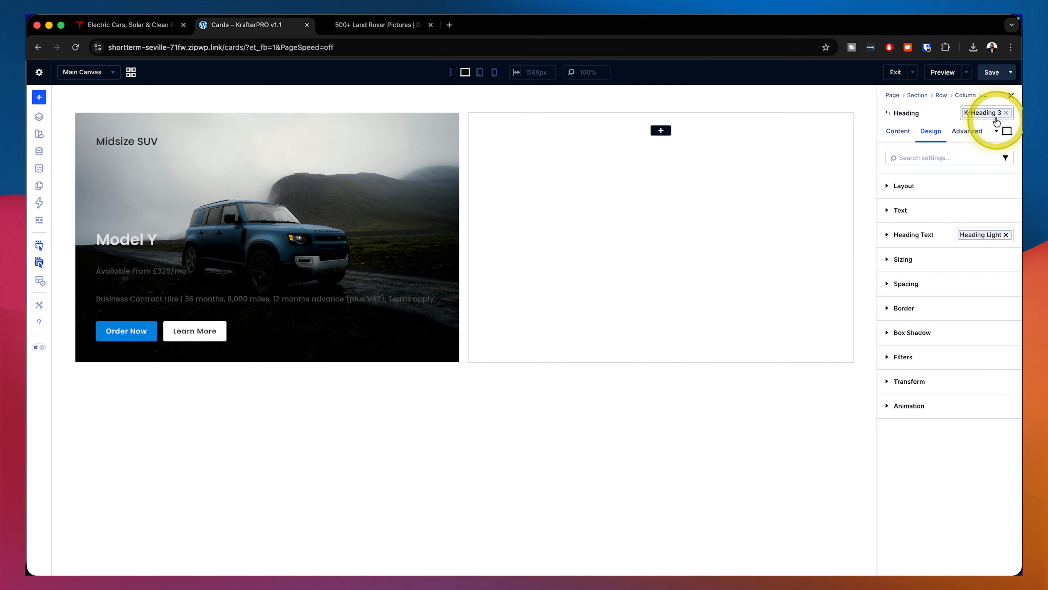
left_click(1008, 114)
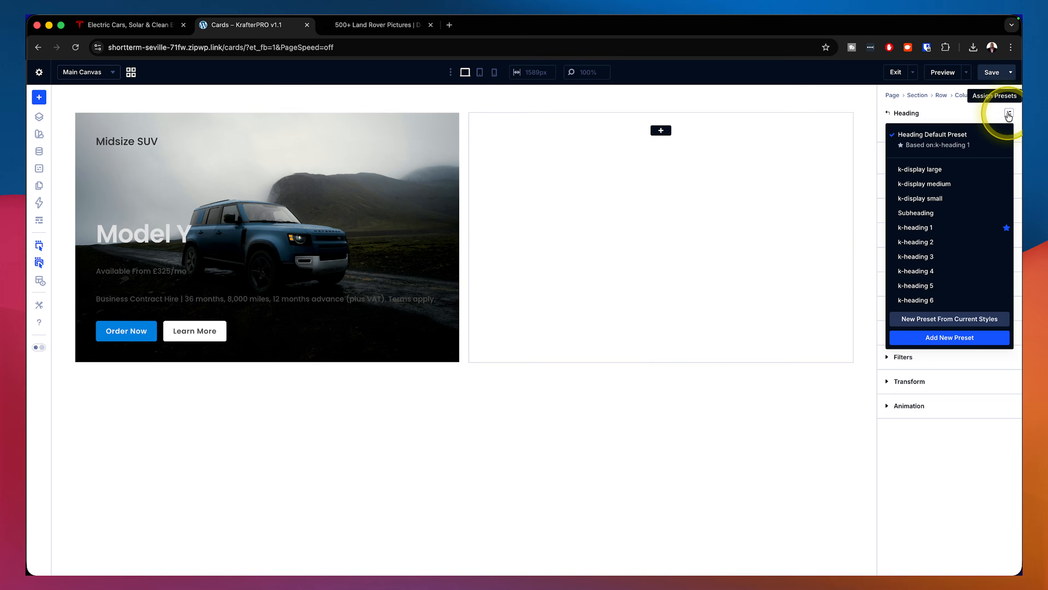
left_click(915, 241)
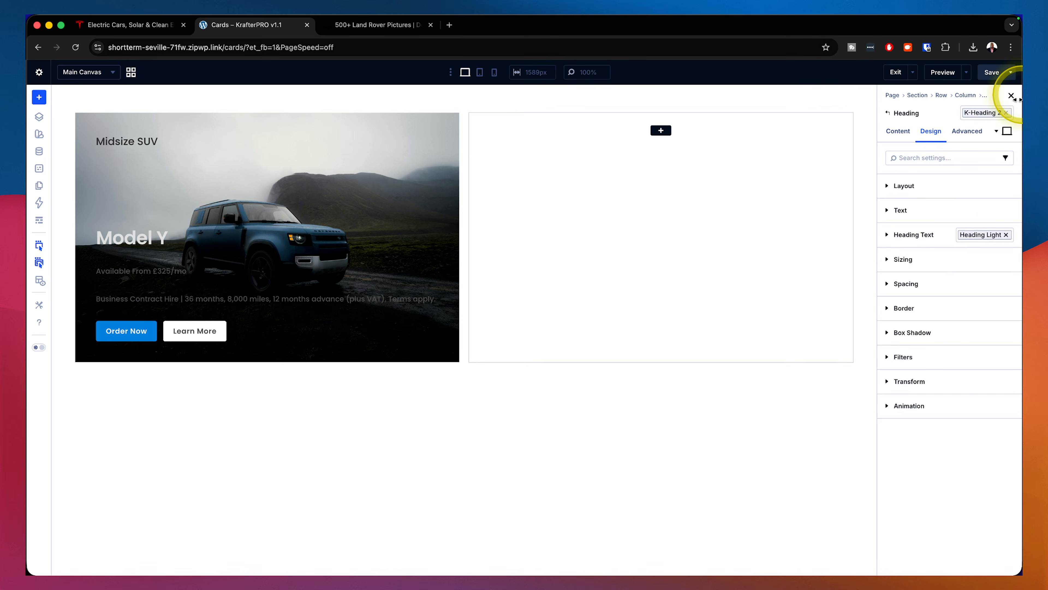
left_click(1006, 113)
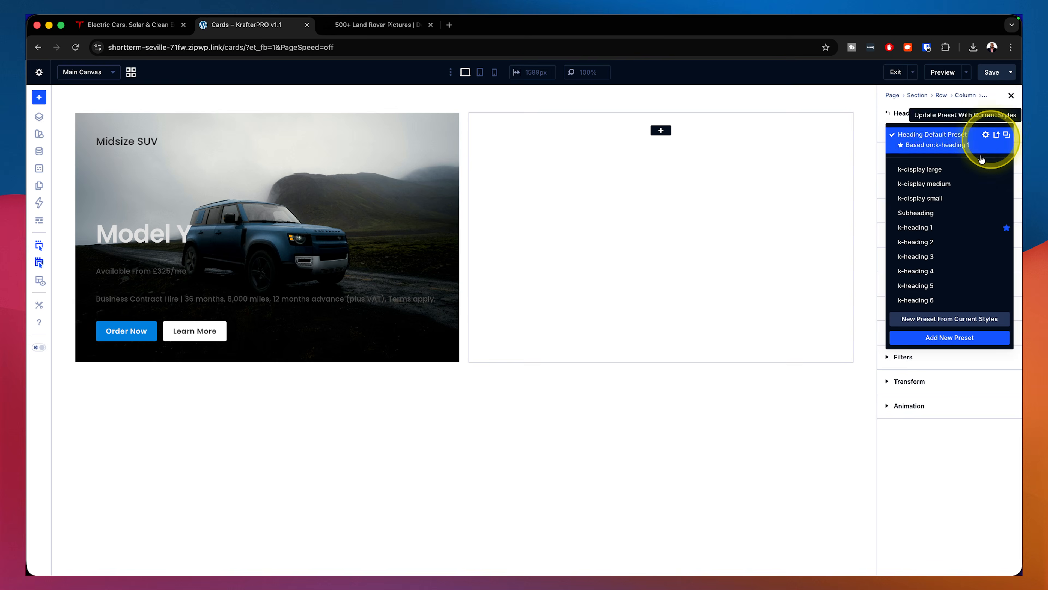
left_click(944, 227)
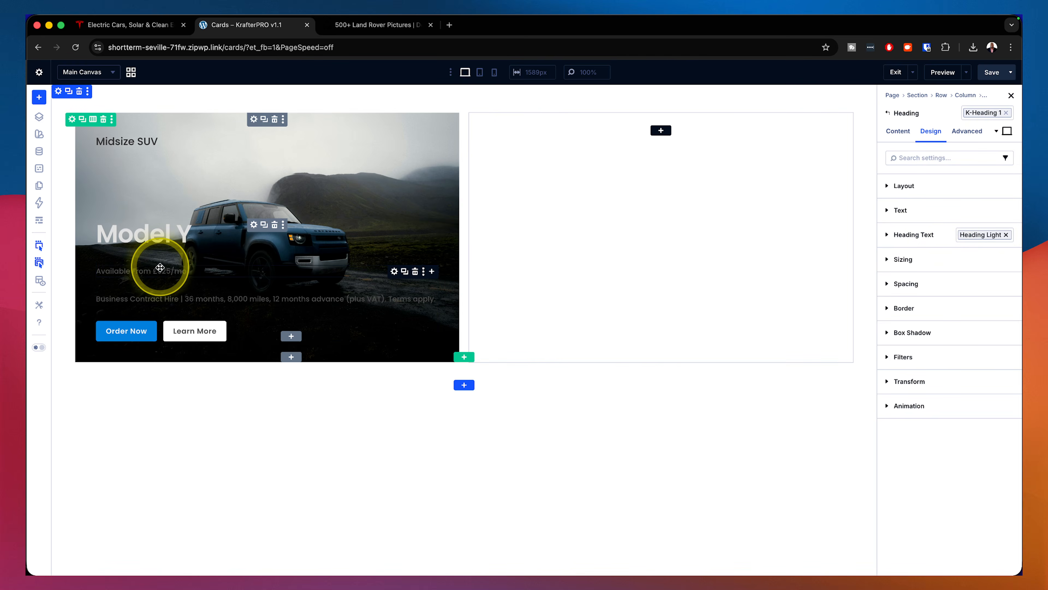
Step: Apply the "k-text large" preset and the "text light" text preset to the "Available From £325/mo" line
left_click(394, 272)
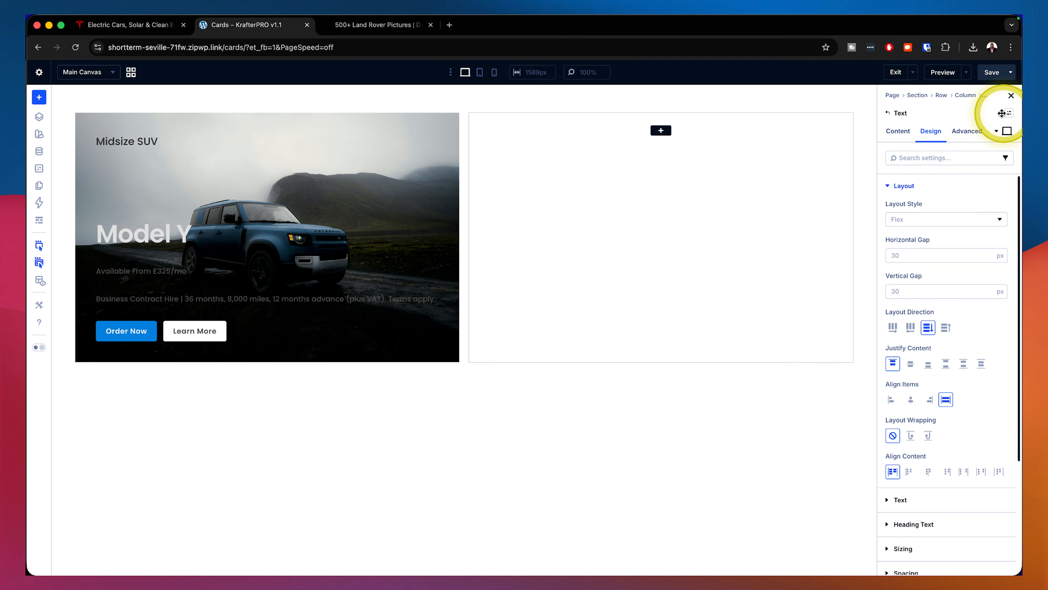
left_click(1009, 114)
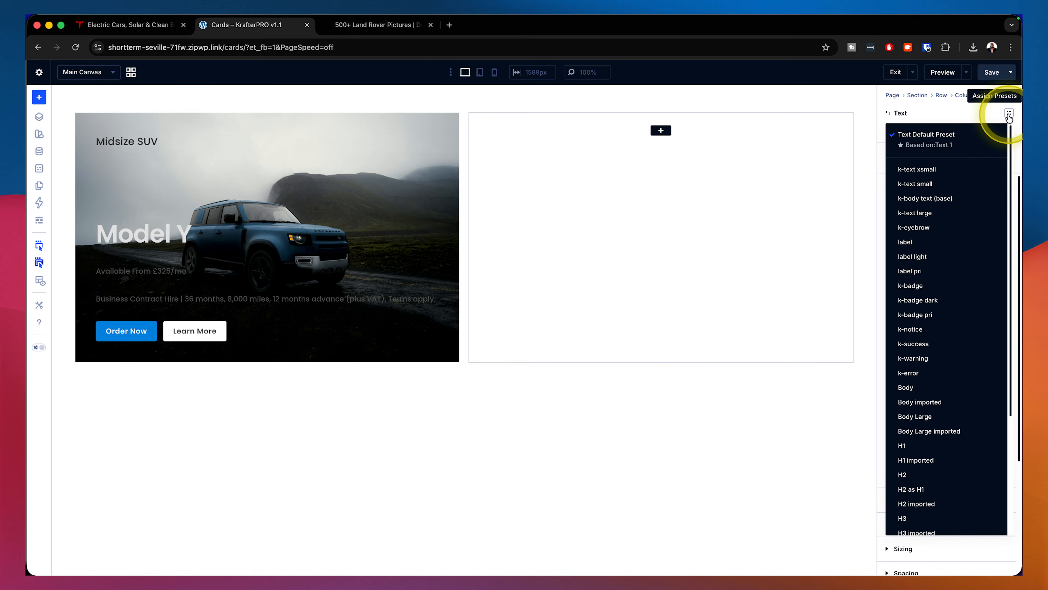
left_click(915, 213)
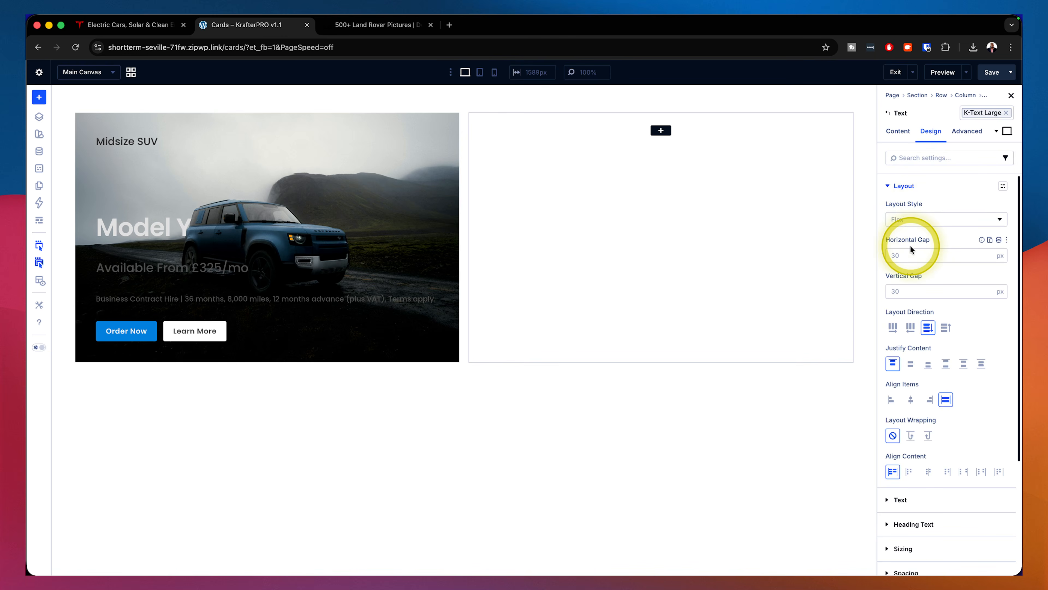
left_click(887, 187)
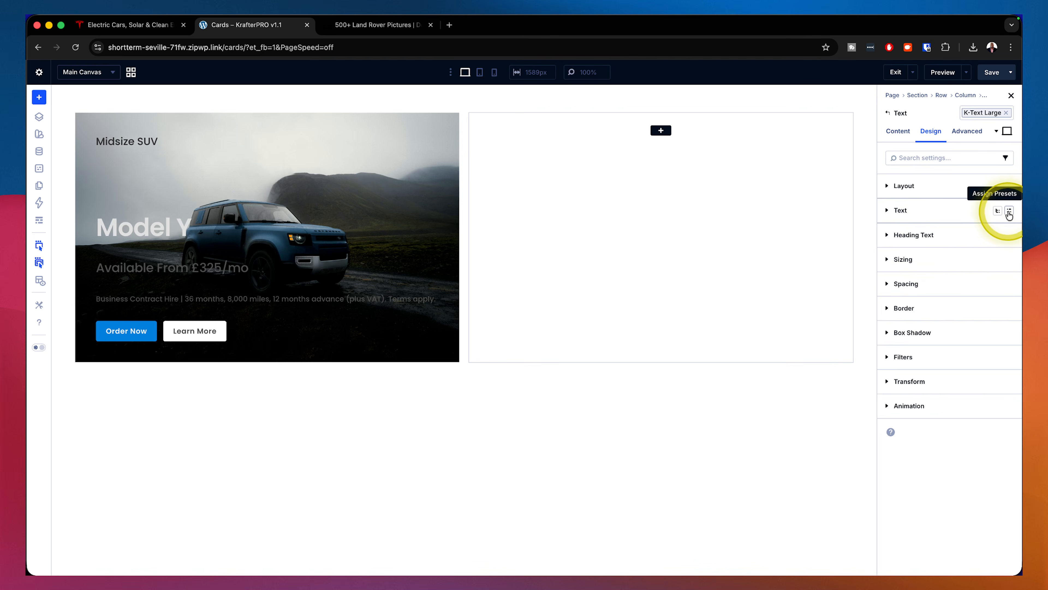
left_click(1009, 211)
left_click(929, 267)
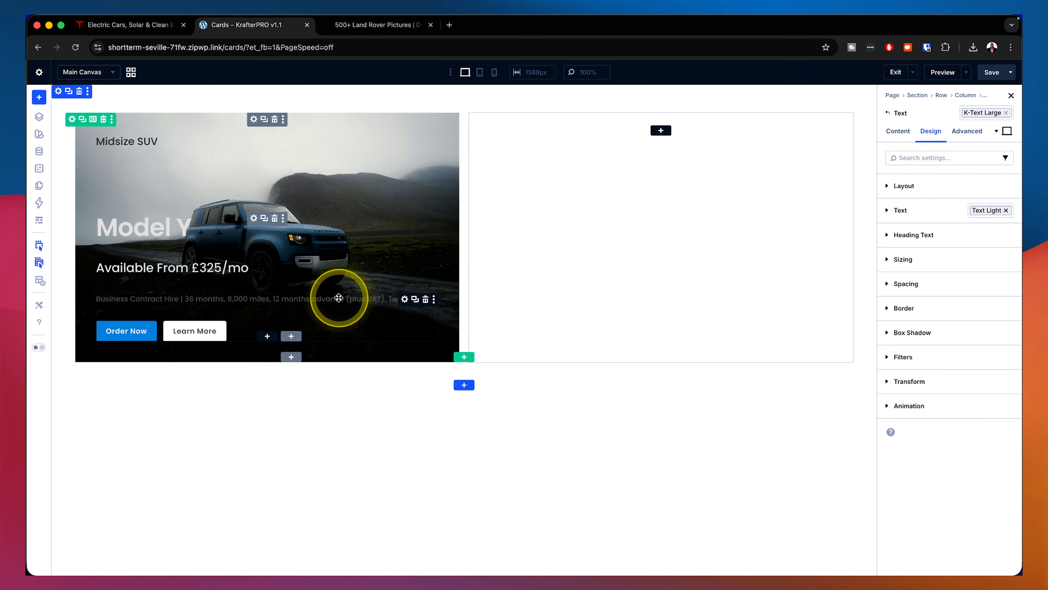
Step: Apply the "k-text small" preset and the "text light" text preset to the "Business Contract Hire" line
left_click(415, 299)
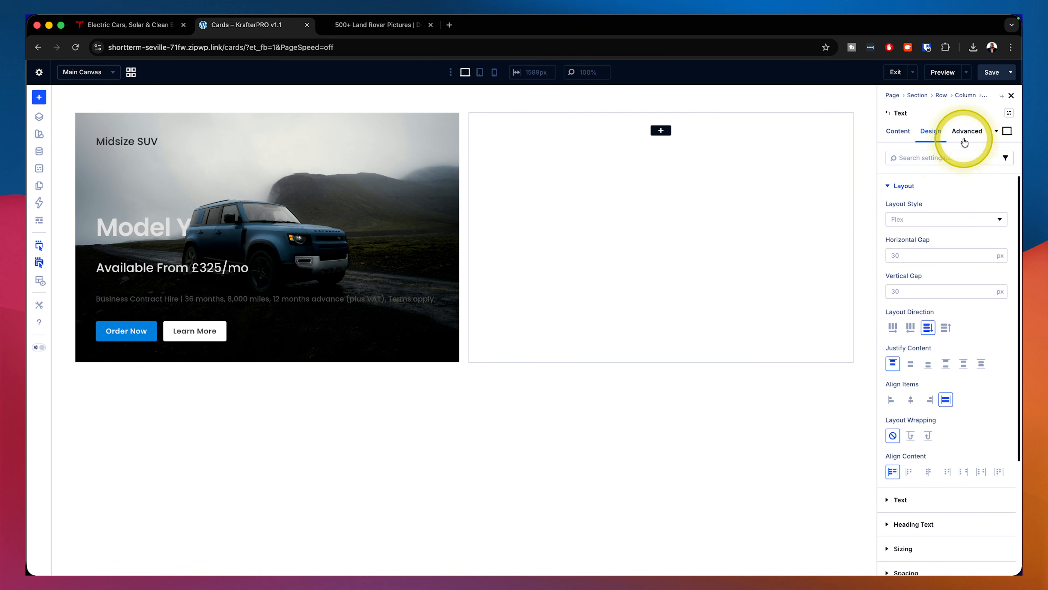
left_click(1009, 113)
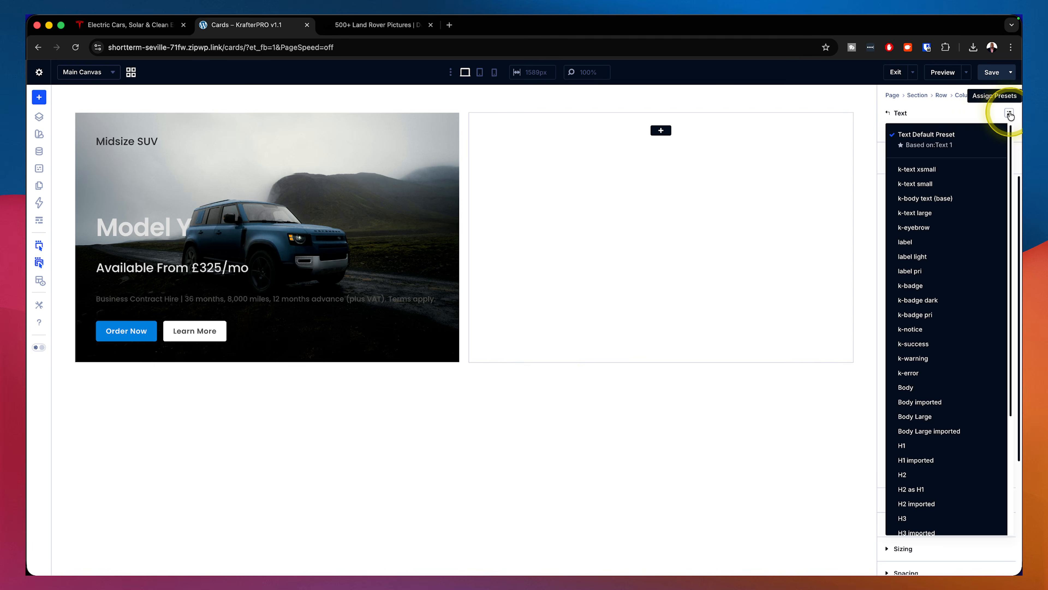
left_click(935, 184)
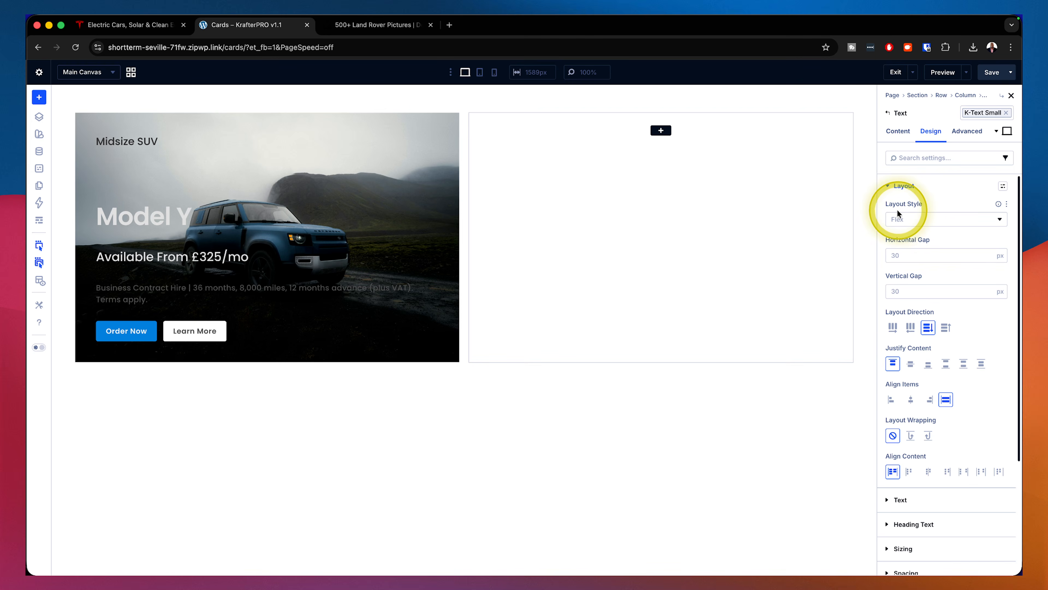
left_click(902, 186)
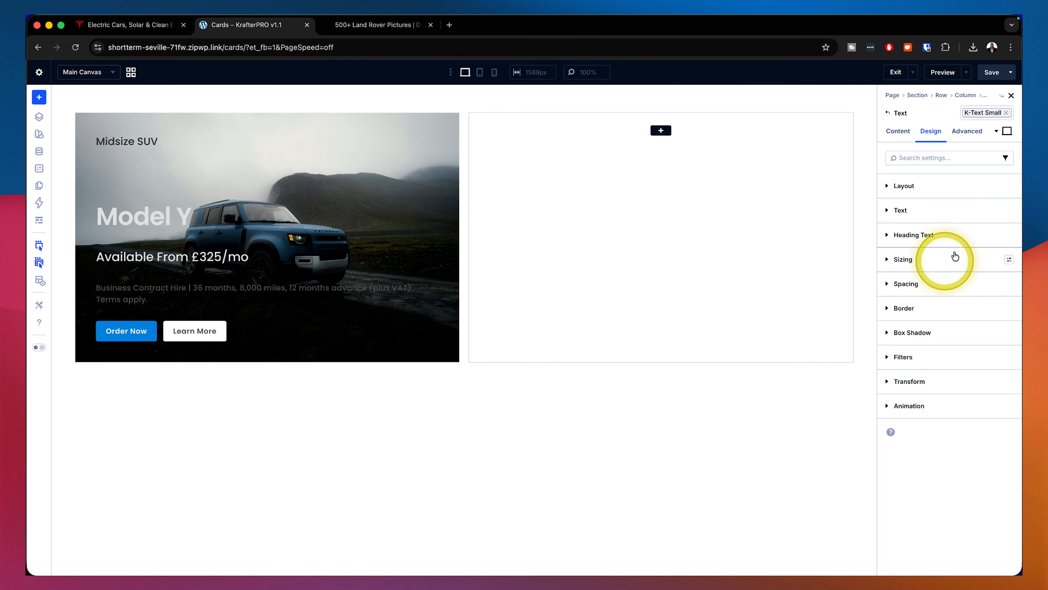
left_click(1010, 211)
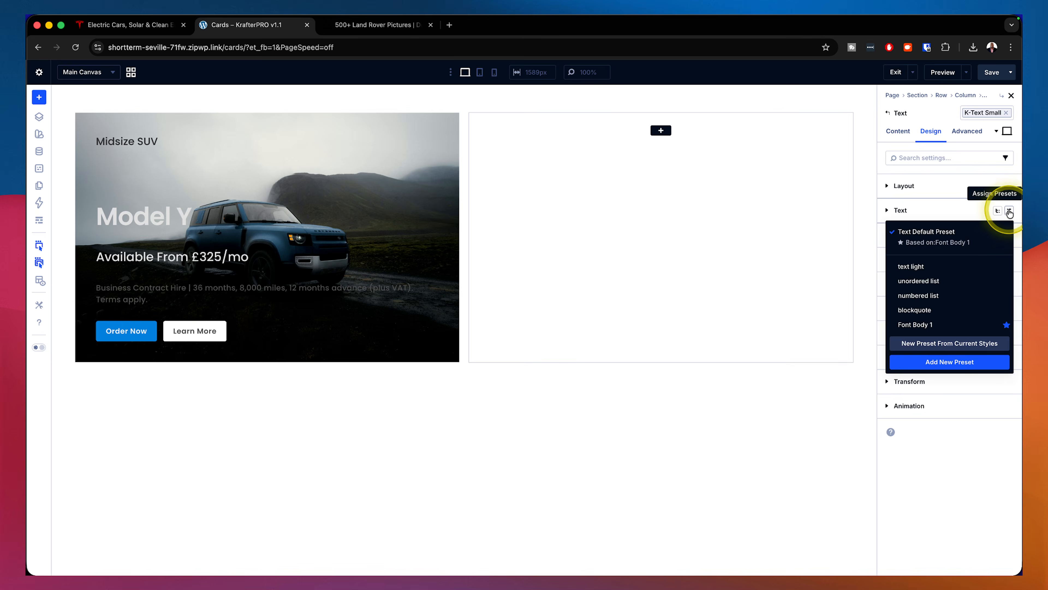
left_click(927, 269)
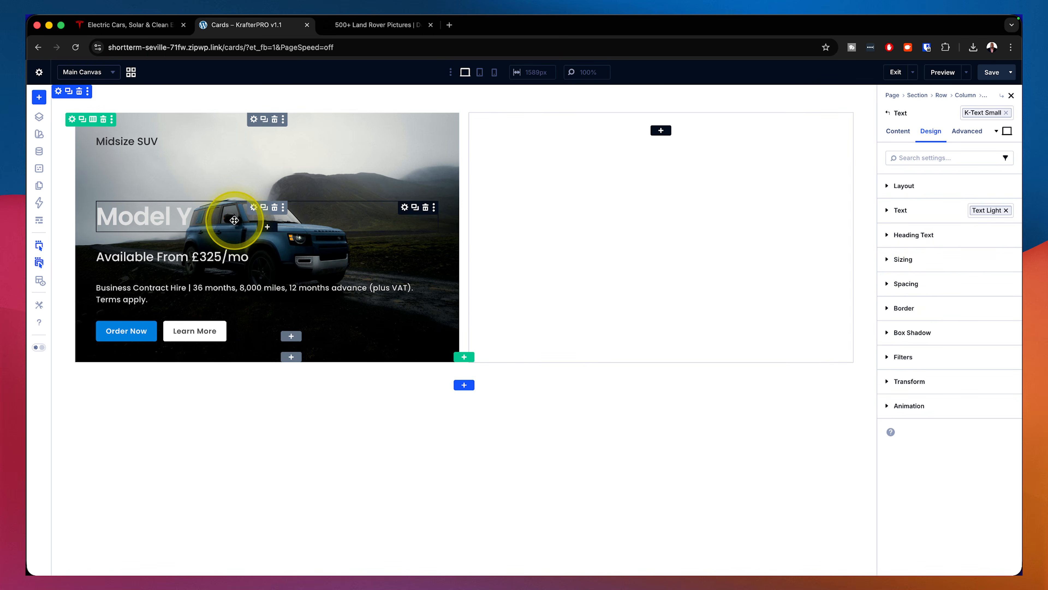
Step: Apply the "gap 0" layout preset to the inner group holding the heading, text lines and buttons
left_click(254, 209)
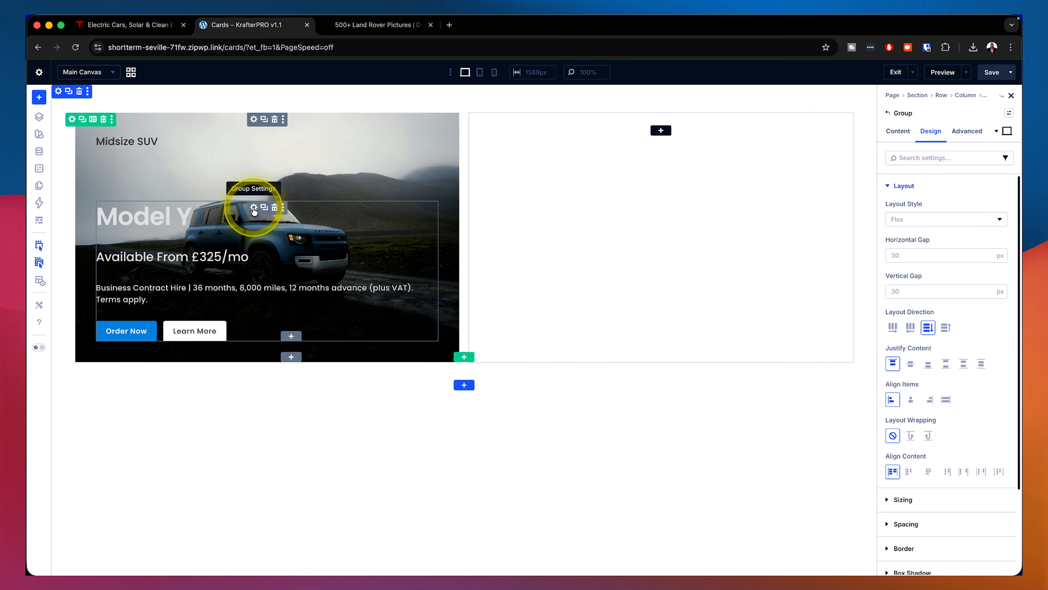
left_click_drag(254, 211, 1003, 189)
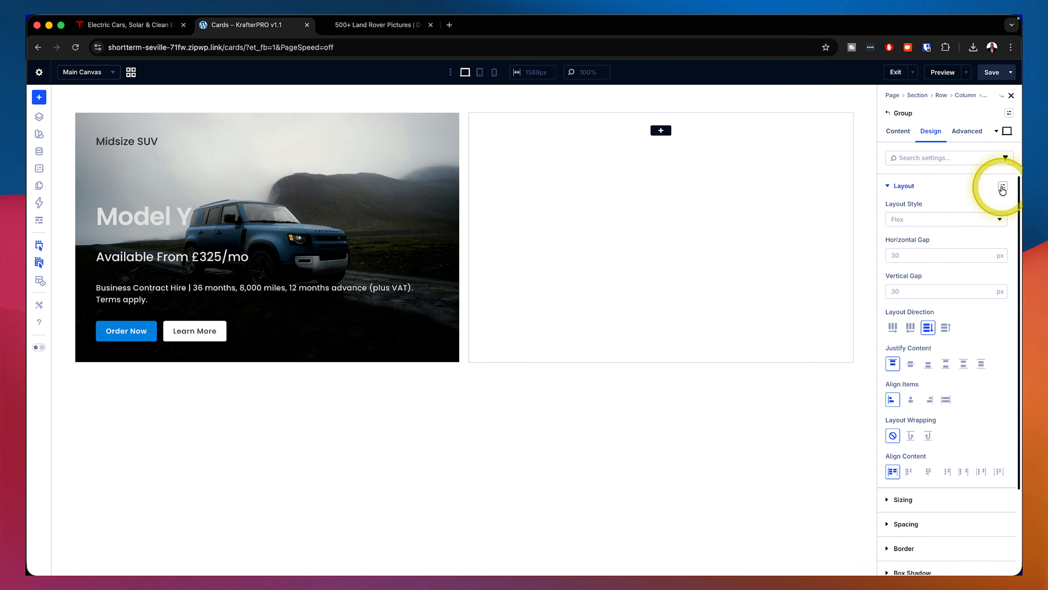
left_click(1003, 188)
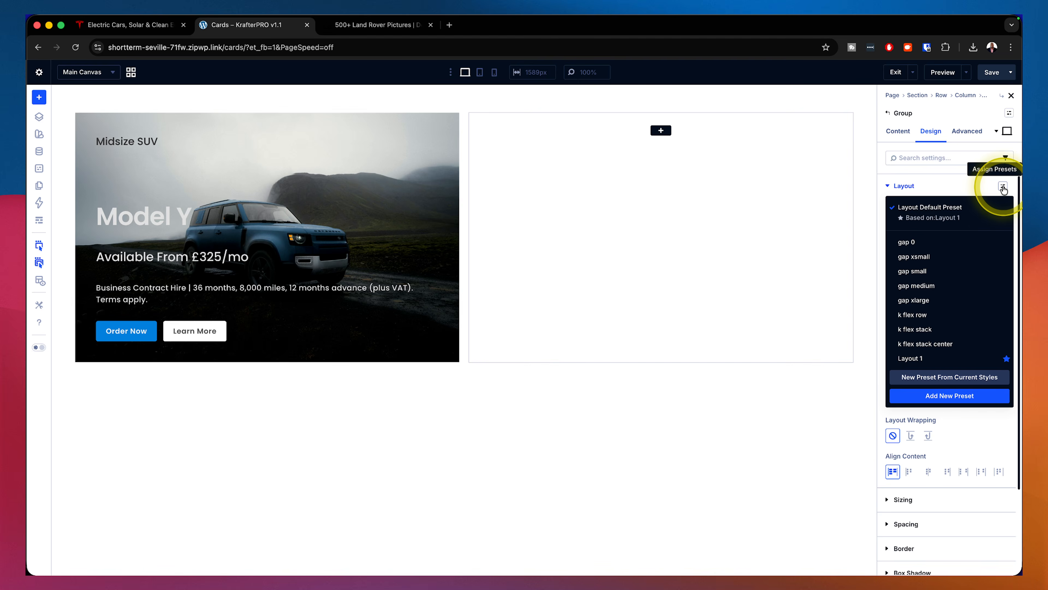
left_click(920, 241)
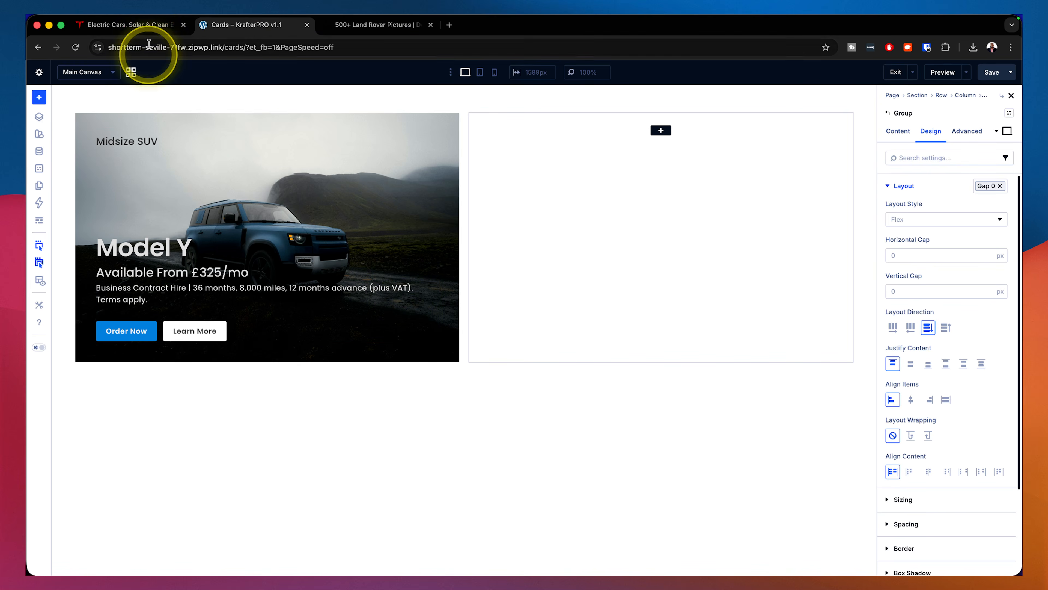
Step: Check the text spacing on Tesla's card and apply the "m-top-xsmall" spacing preset to the "Business Contract Hire" line
left_click(147, 27)
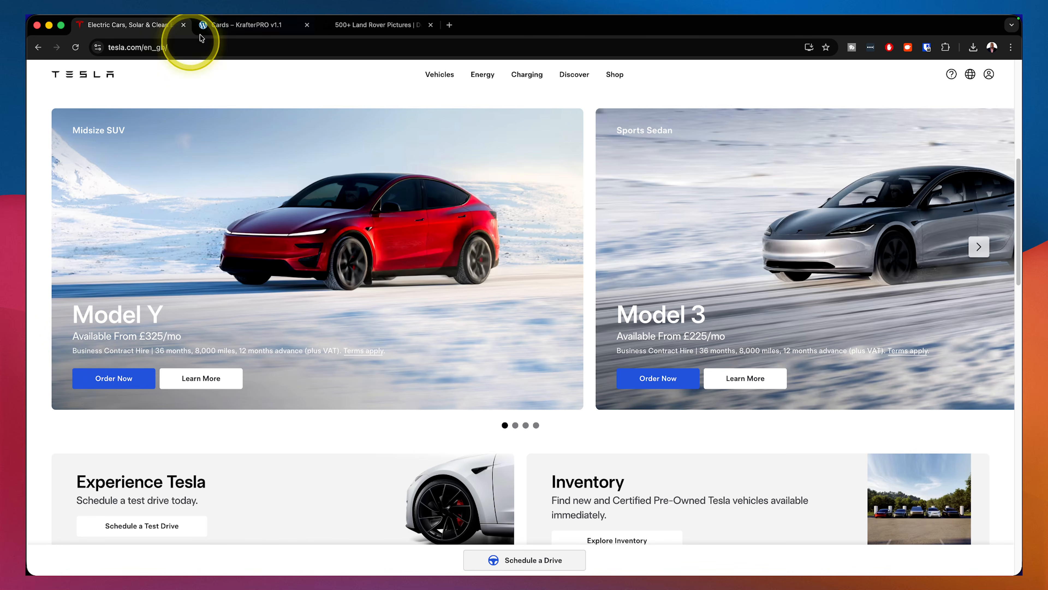
left_click(211, 25)
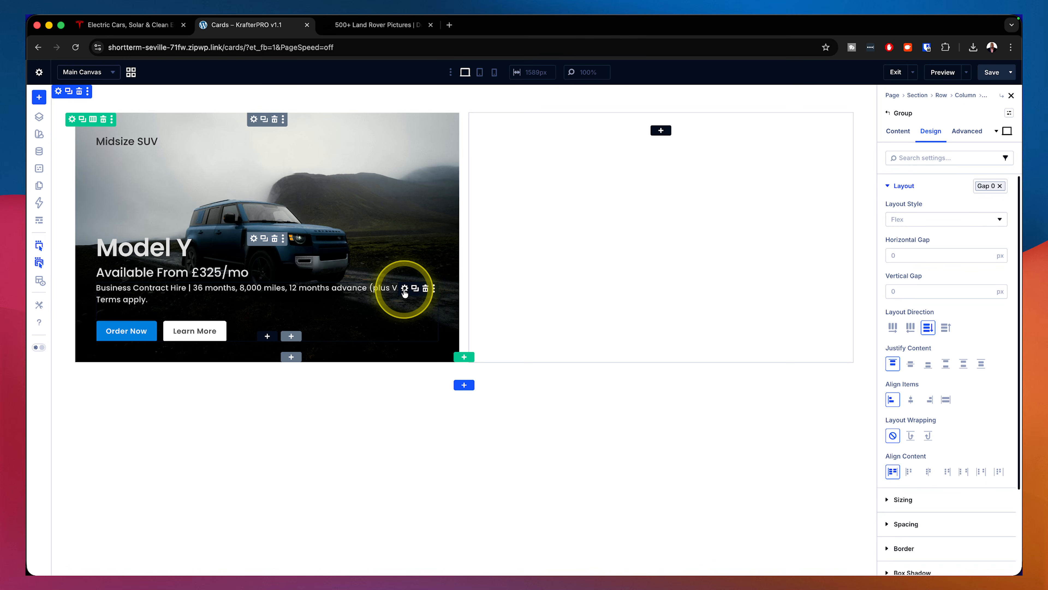
left_click(405, 288)
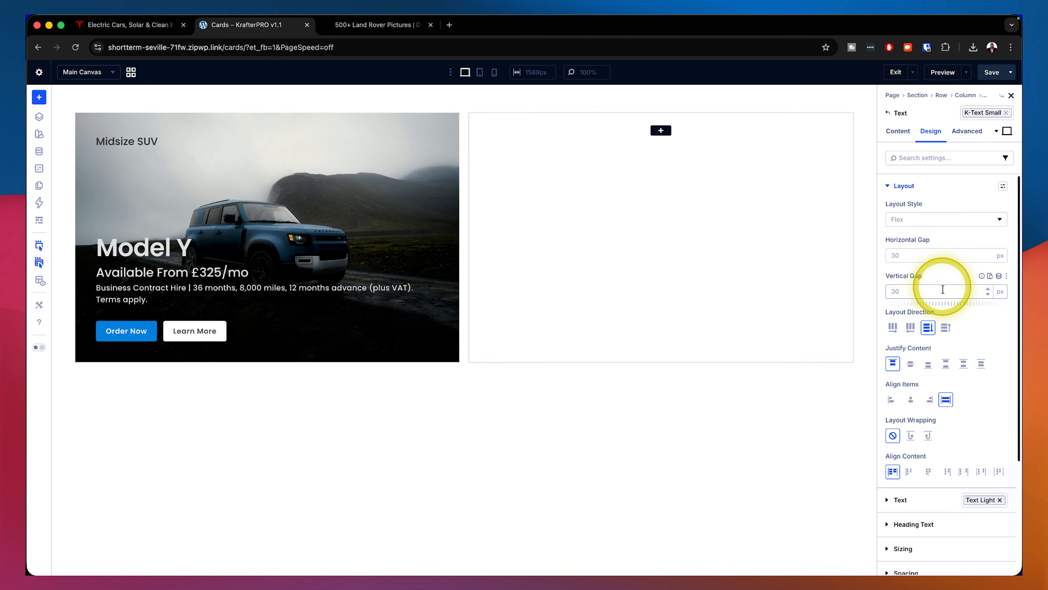
left_click(904, 187)
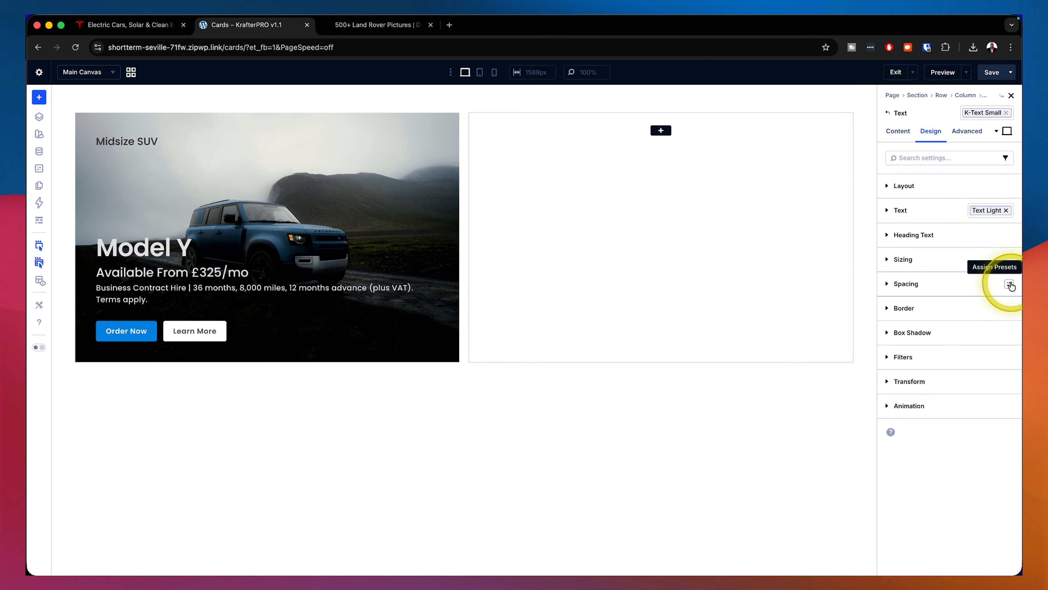
left_click(1013, 285)
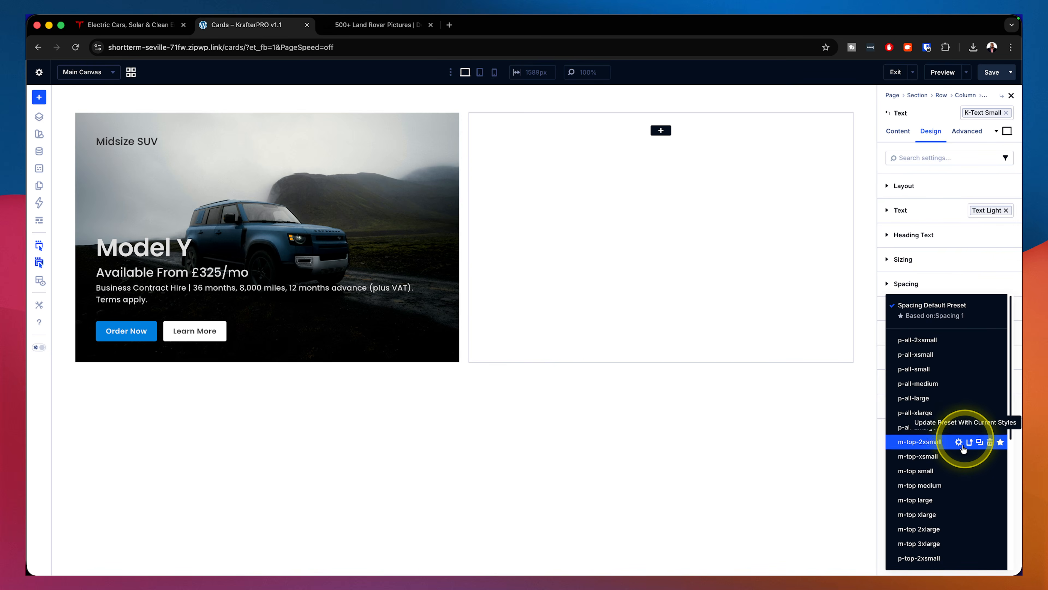
left_click(945, 457)
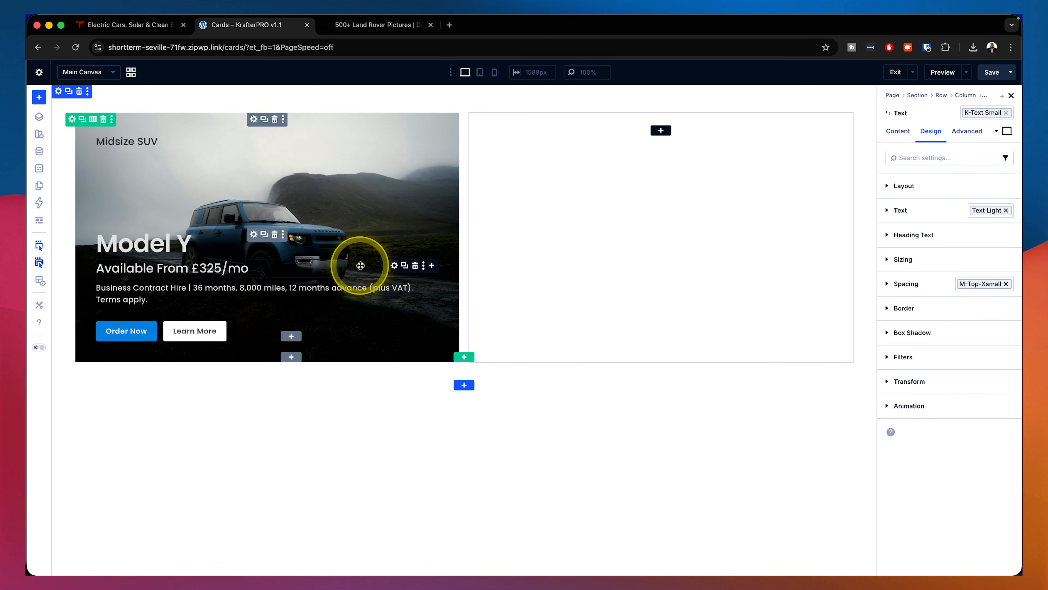
Step: Try the "m-top small" and "m-top-xsmall" spacing presets on the "Available From £325/mo" line and settle on "m-top-2xsmall"
left_click(394, 265)
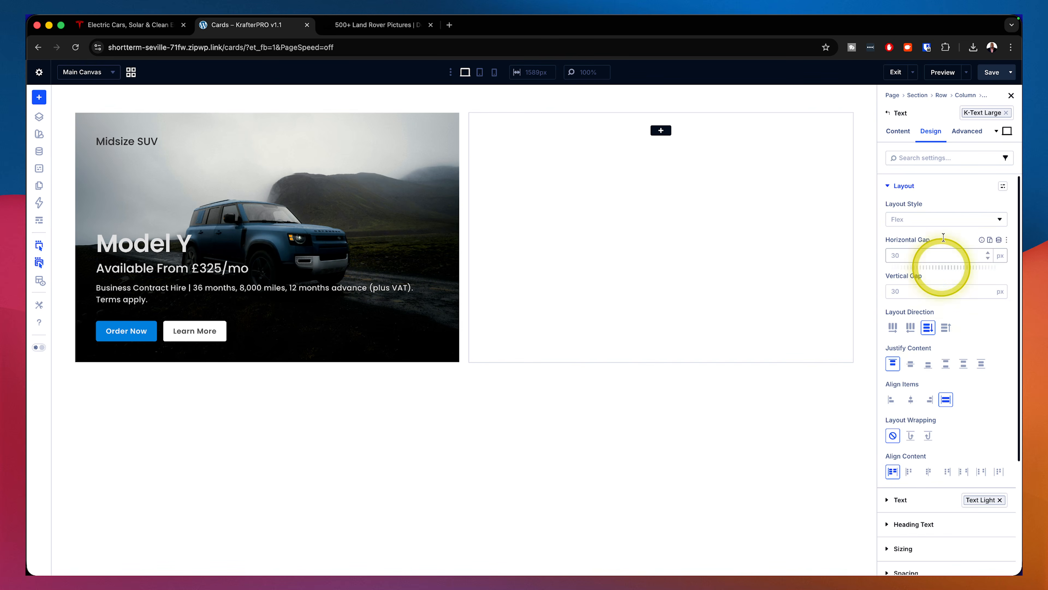
left_click(901, 186)
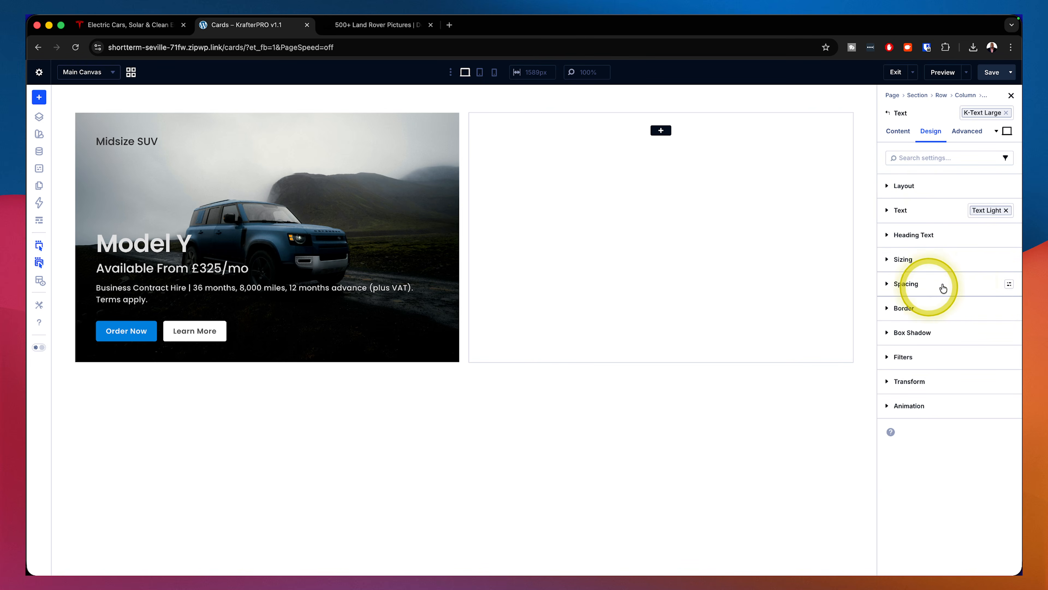
left_click(1009, 285)
mouse_move(963, 430)
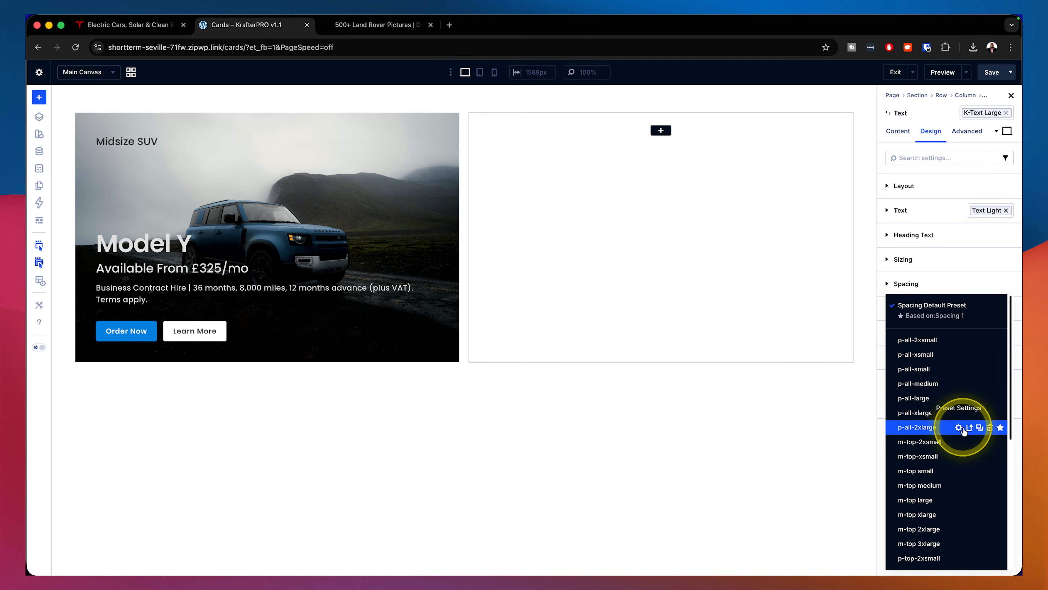
left_click(931, 471)
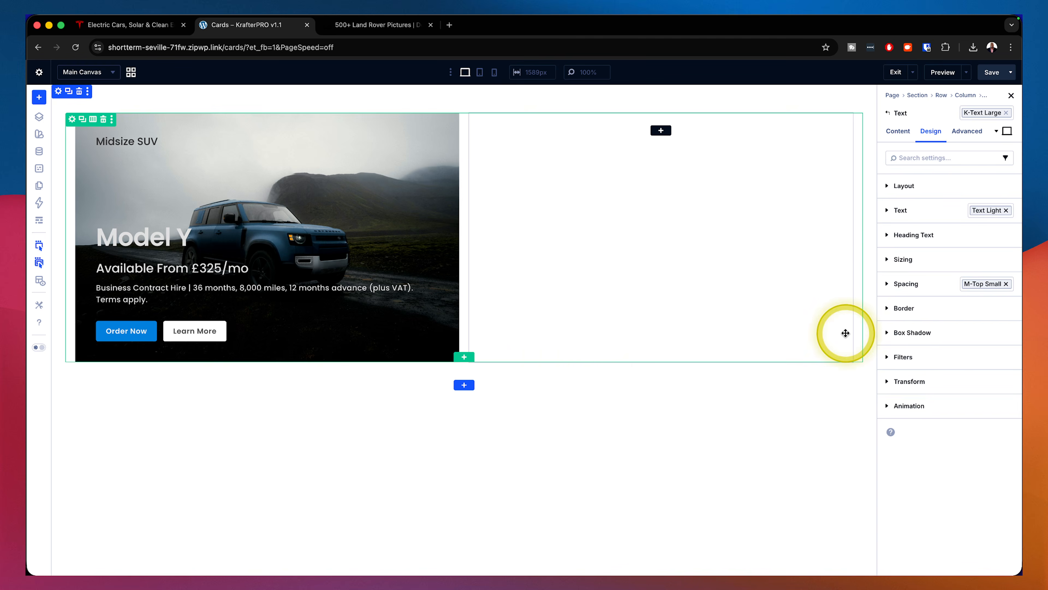
left_click(1006, 284)
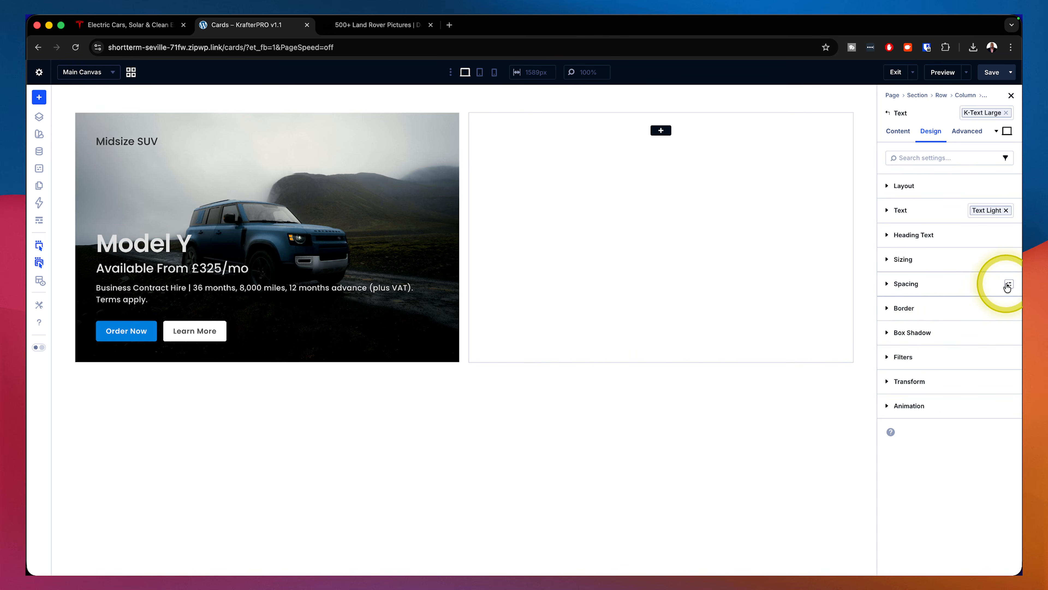
left_click(1007, 285)
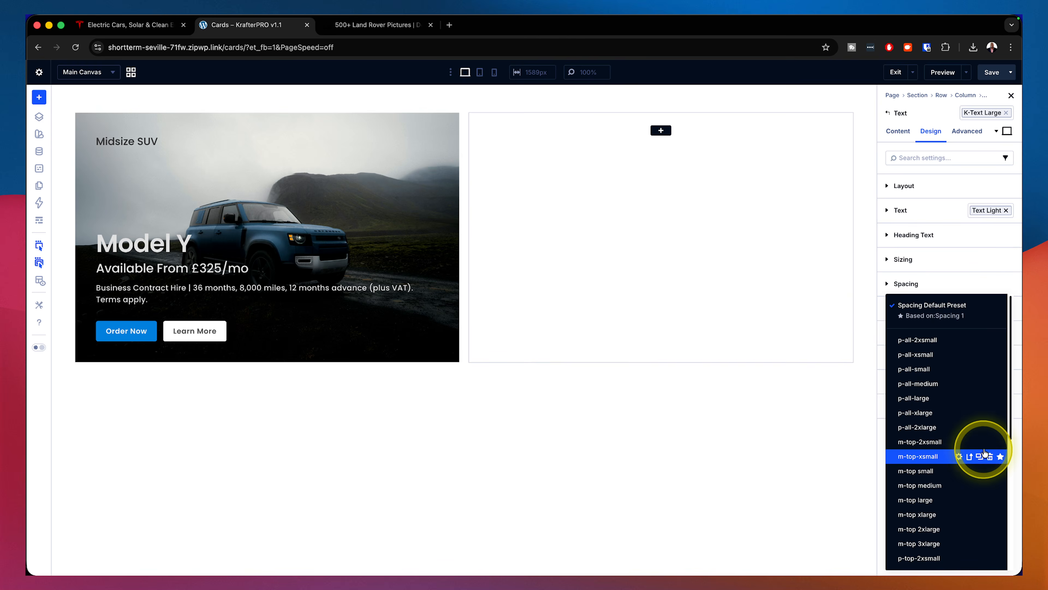
left_click(937, 456)
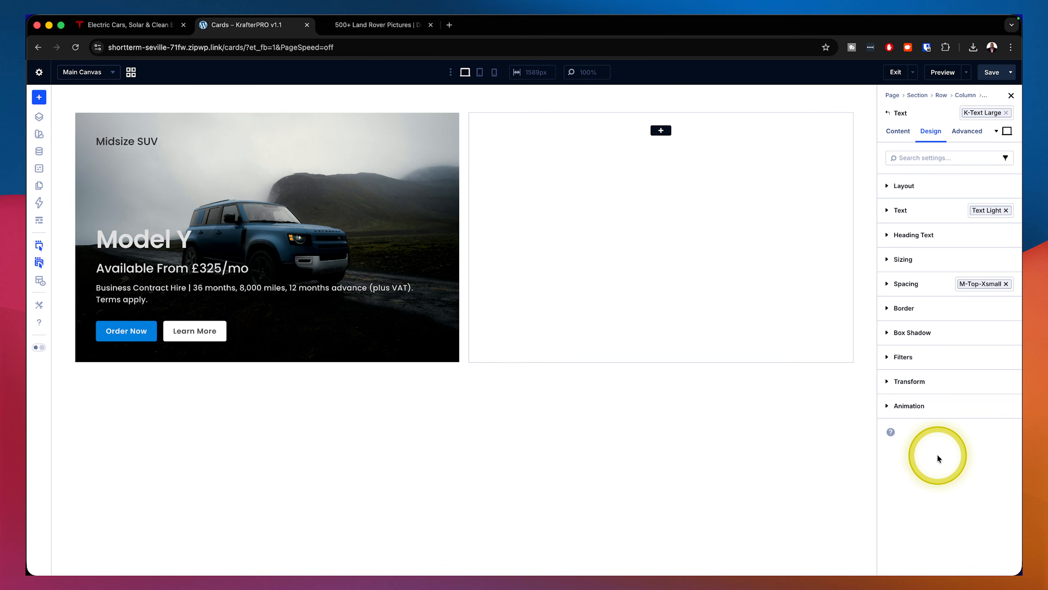
left_click(1007, 284)
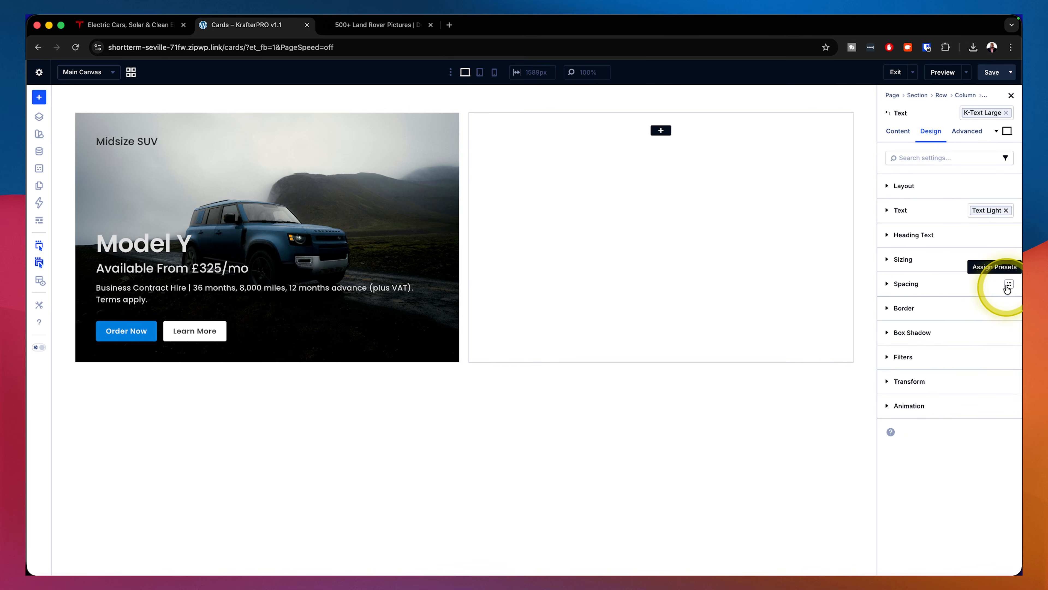
left_click(1007, 286)
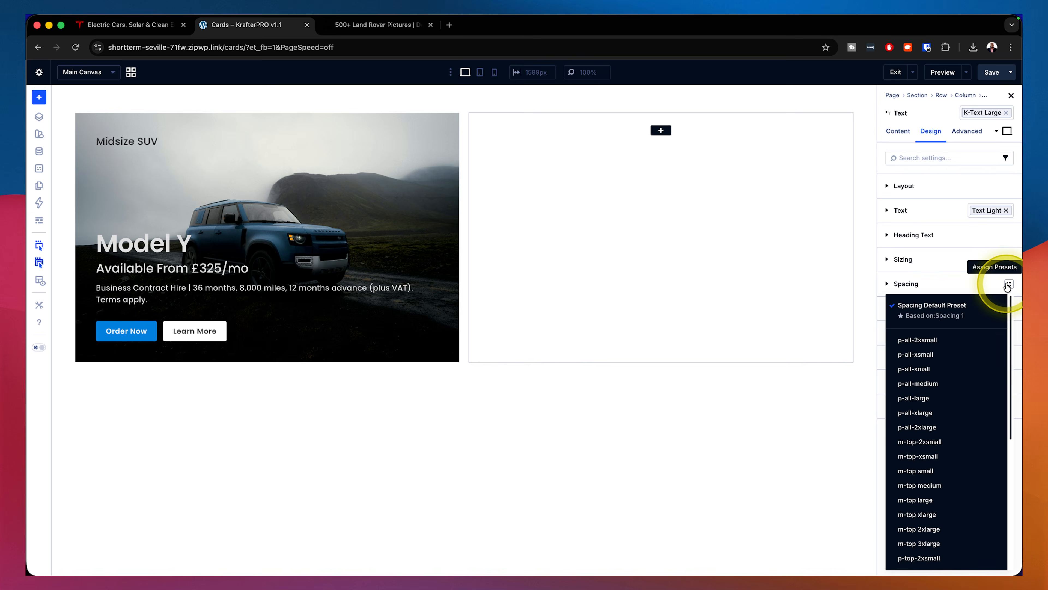
left_click(931, 443)
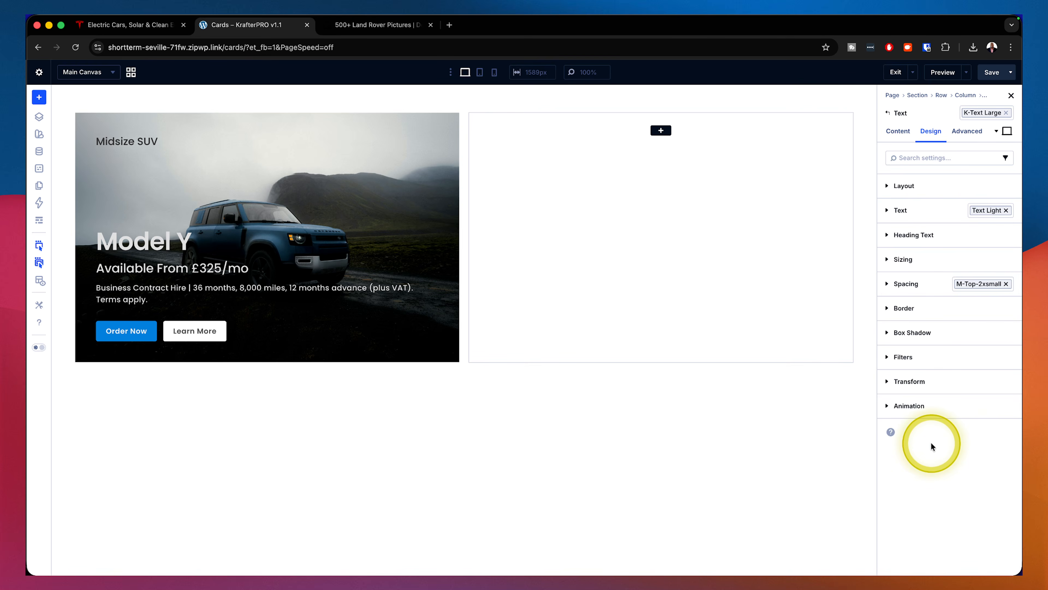
left_click(712, 372)
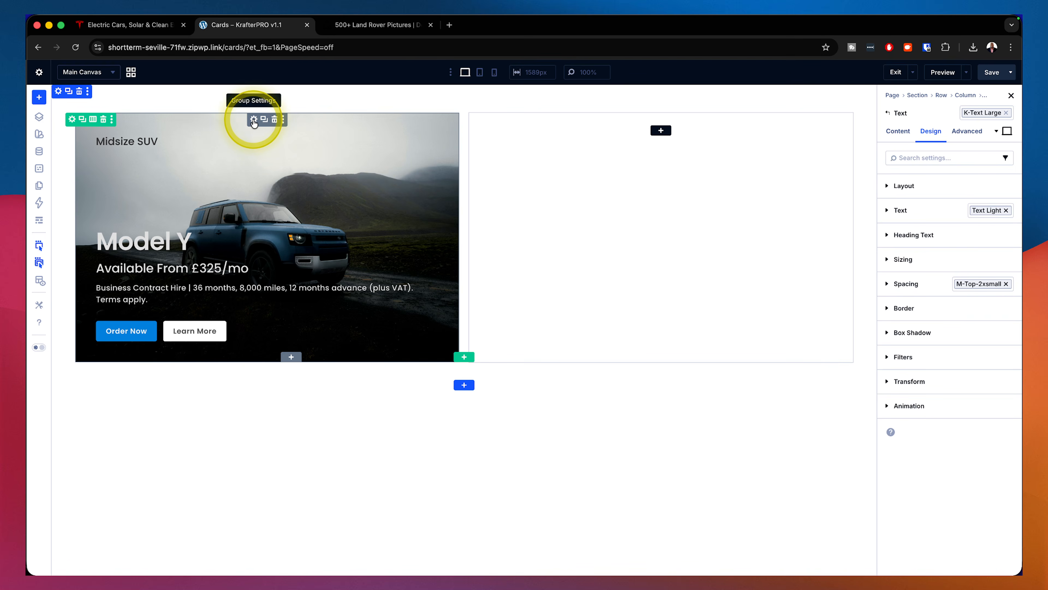
Step: Compare corners with Tesla's card, try the "radius s" border preset on the outer card group, and settle on "radius m"
left_click(254, 121)
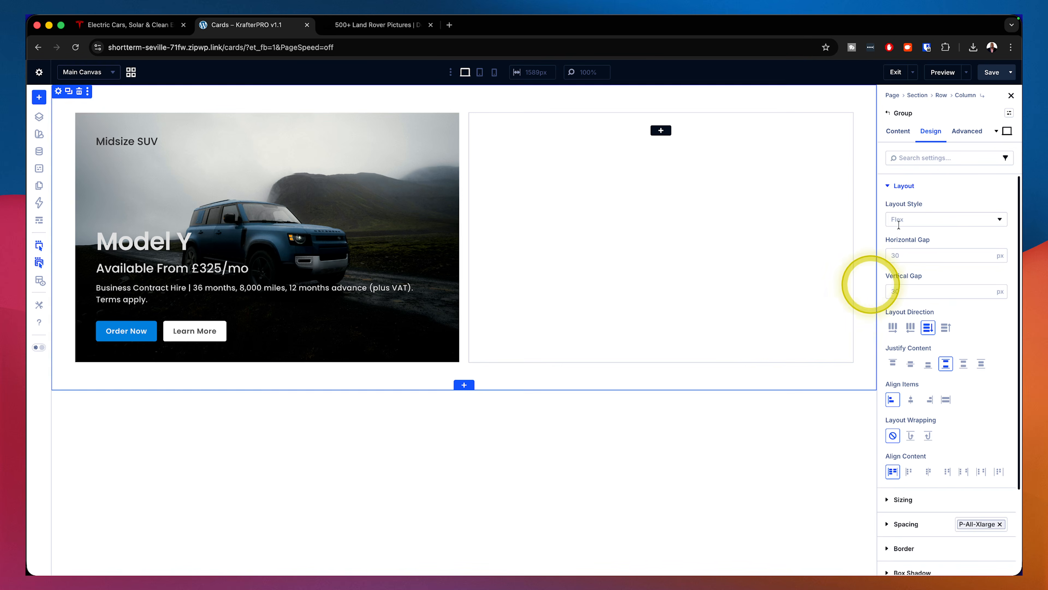
left_click(898, 187)
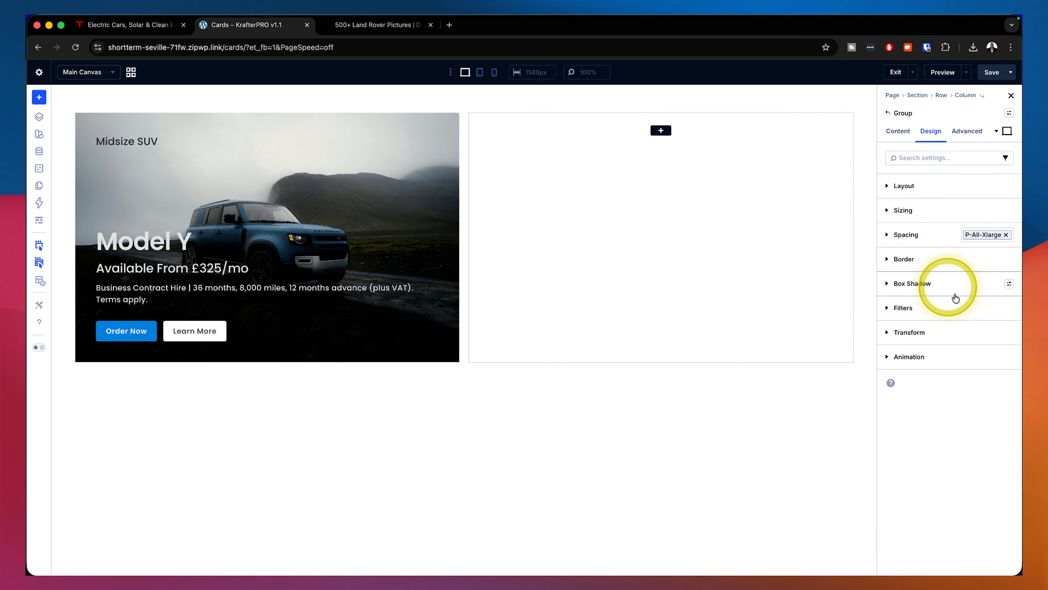
left_click(1009, 260)
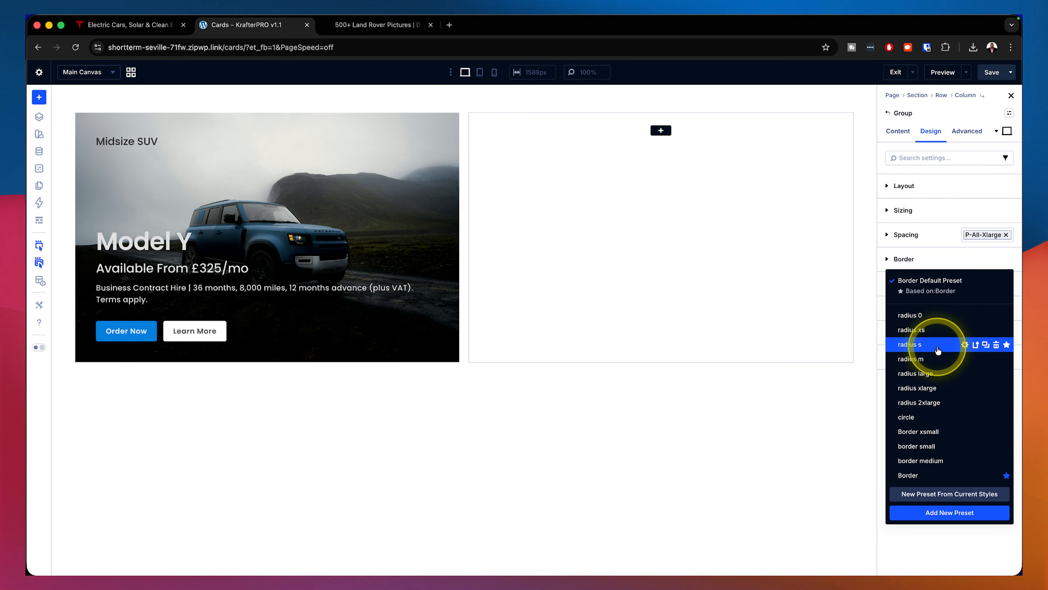
left_click(124, 25)
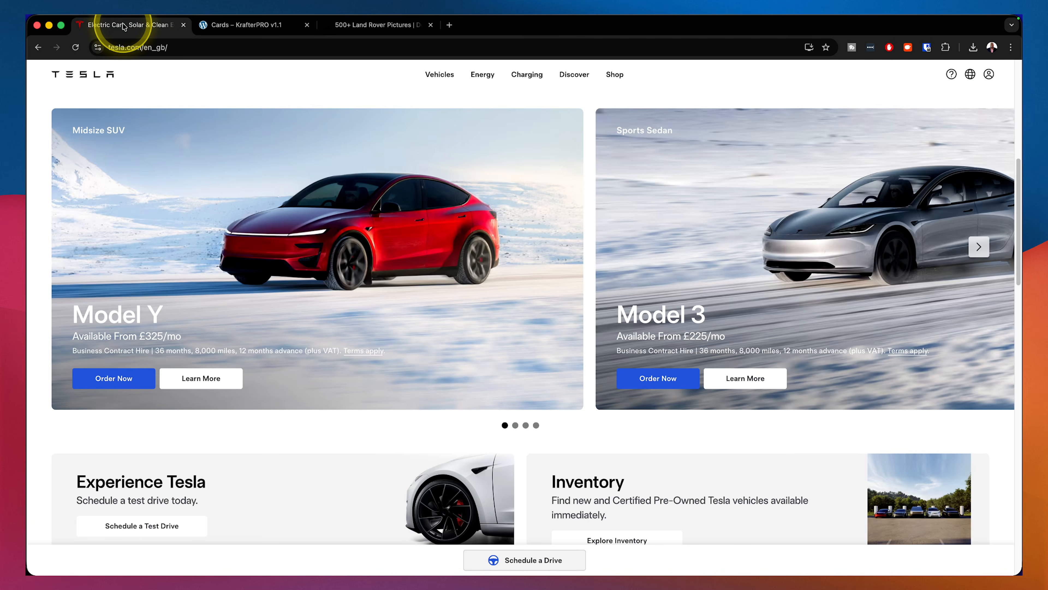
left_click(230, 26)
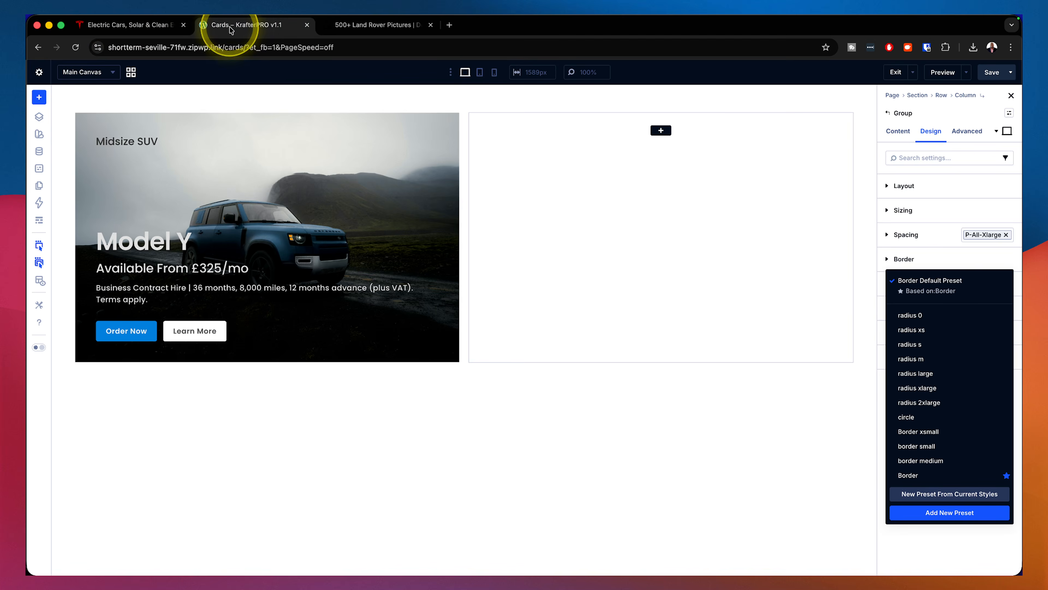
left_click(944, 345)
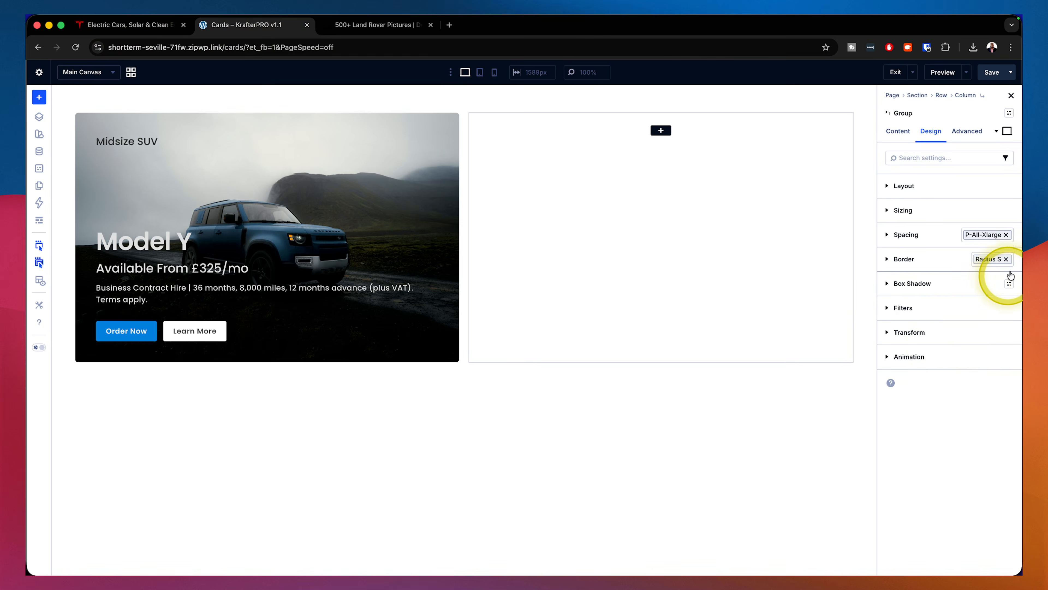
left_click(1007, 259)
left_click(1009, 261)
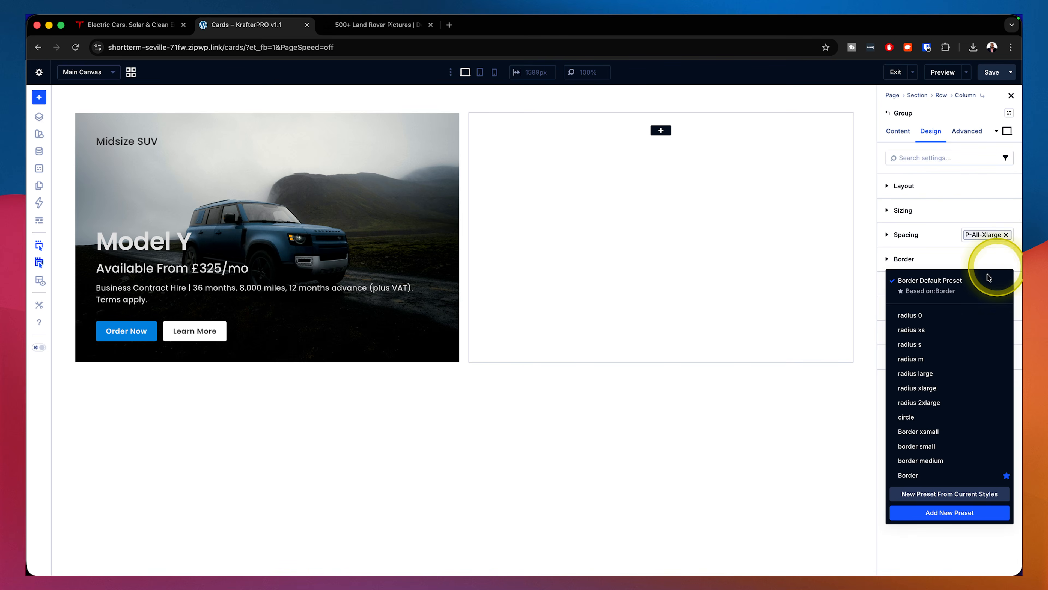
left_click(929, 359)
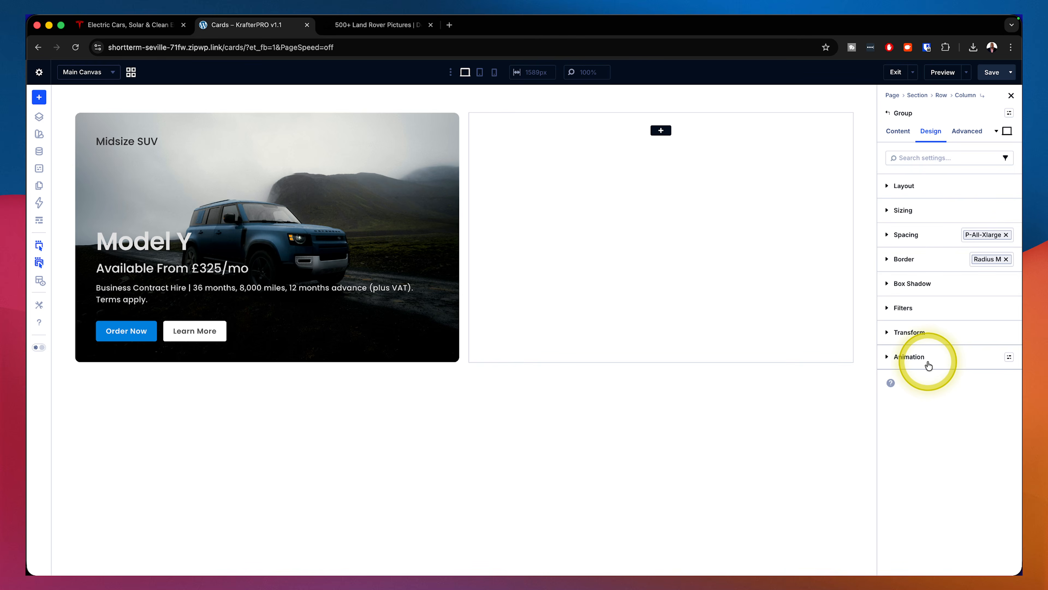
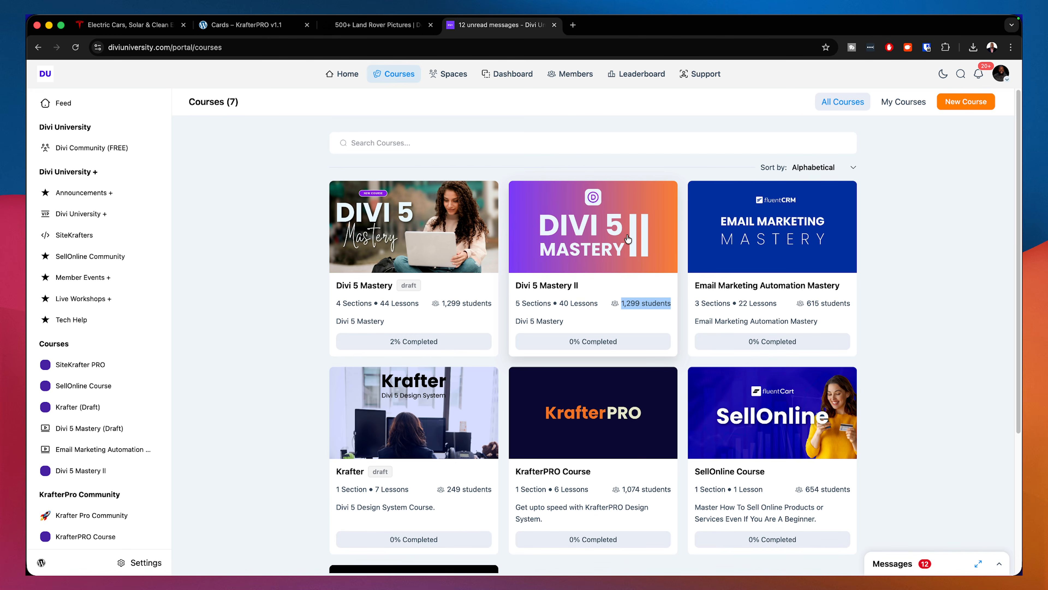
Step: Open the Divi 5 Mastery II course and look through its "Best Platforms For Divi 5 Production" lesson
left_click(627, 239)
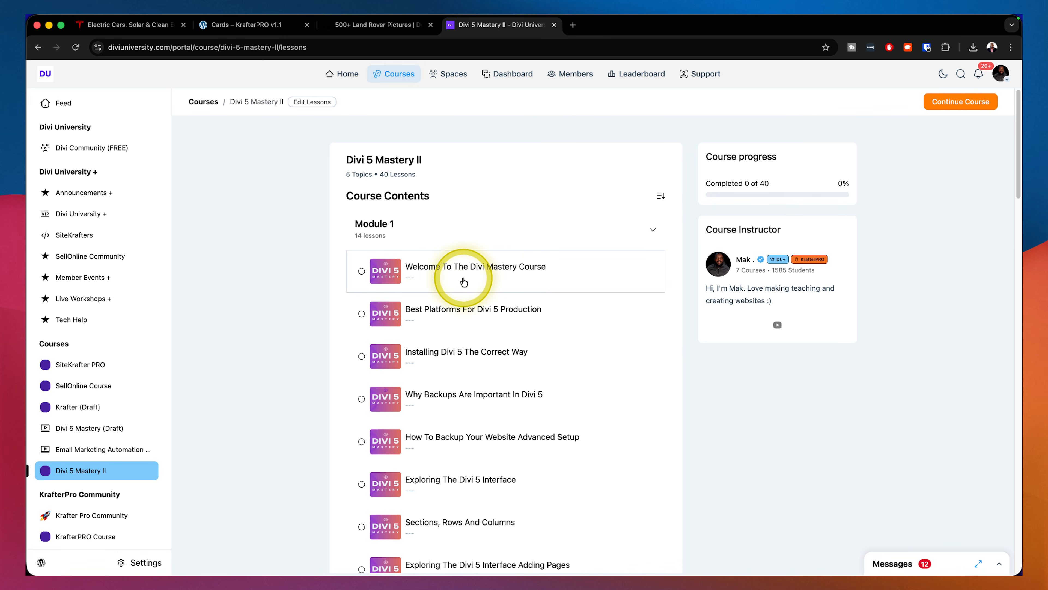
left_click(484, 314)
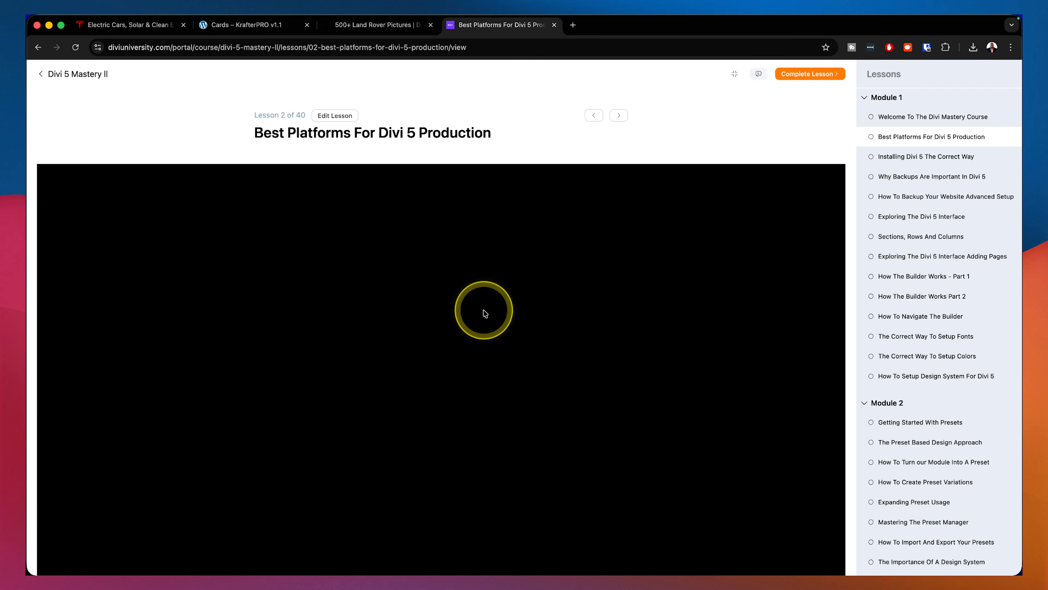
scroll(330, 313, "down", 1)
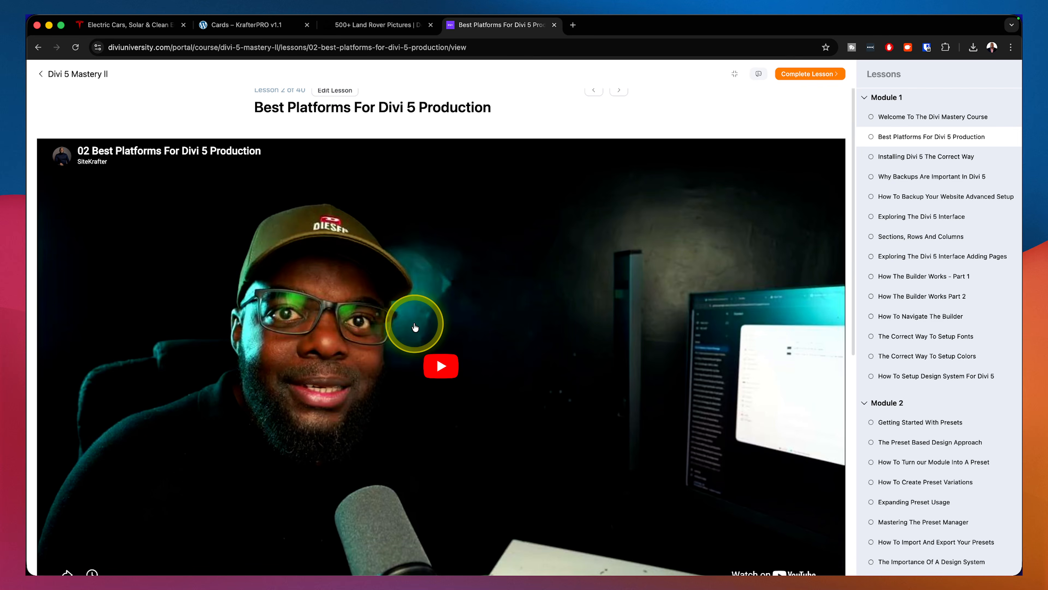
scroll(414, 318, "down", 2)
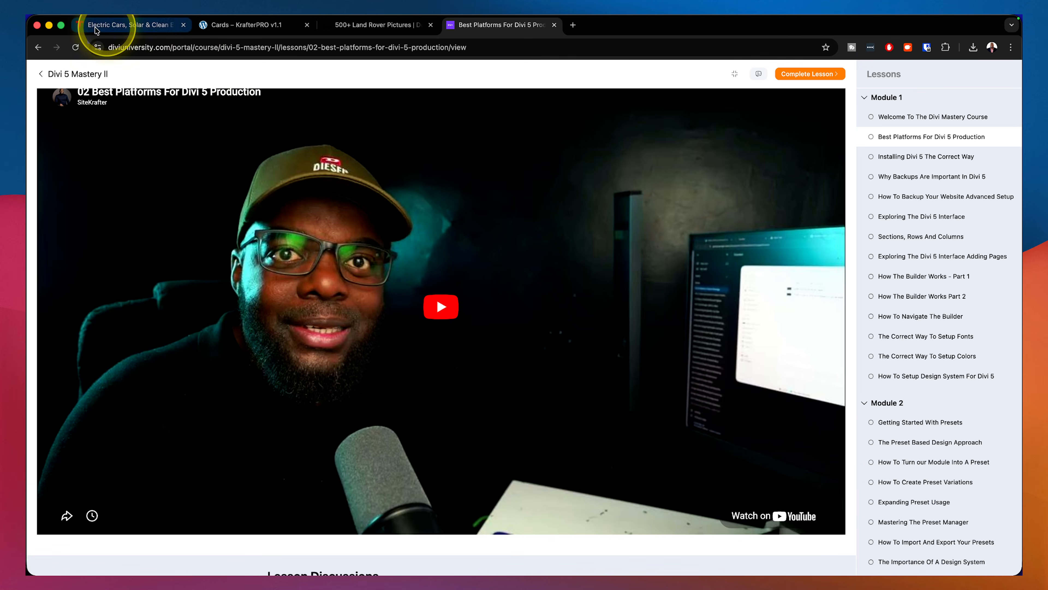
left_click(49, 75)
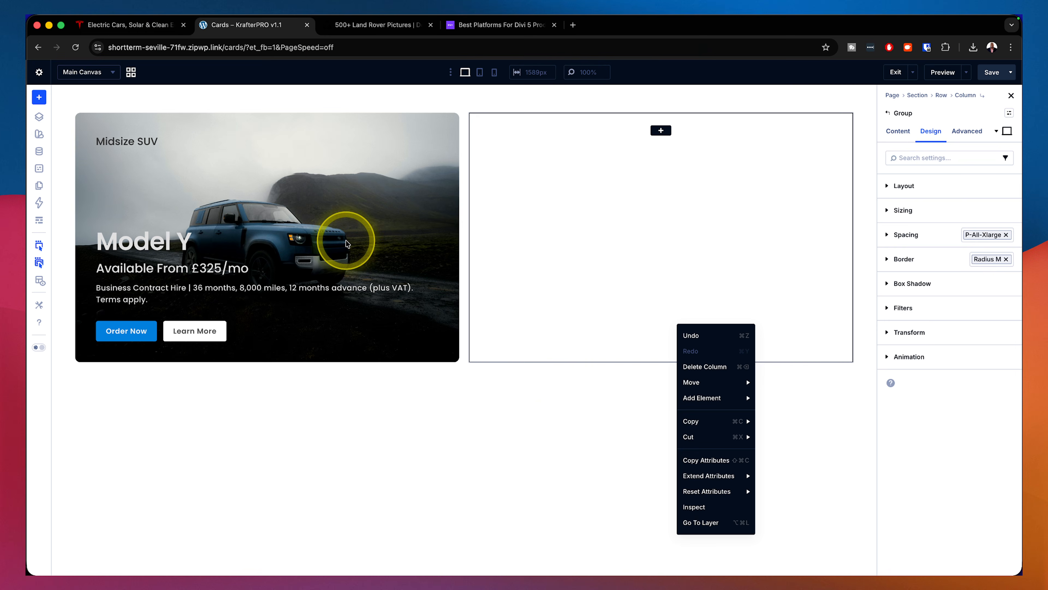
Step: Duplicate the vehicle card group into the empty second column and compare the pair with Tesla's cards
left_click(570, 423)
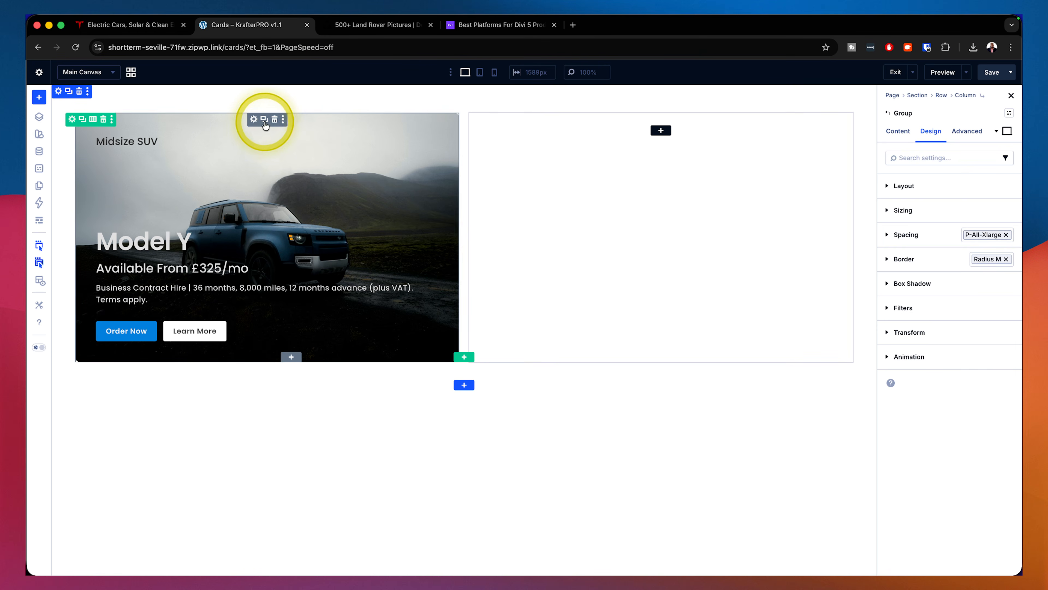
left_click(264, 120)
left_click_drag(251, 121, 695, 127)
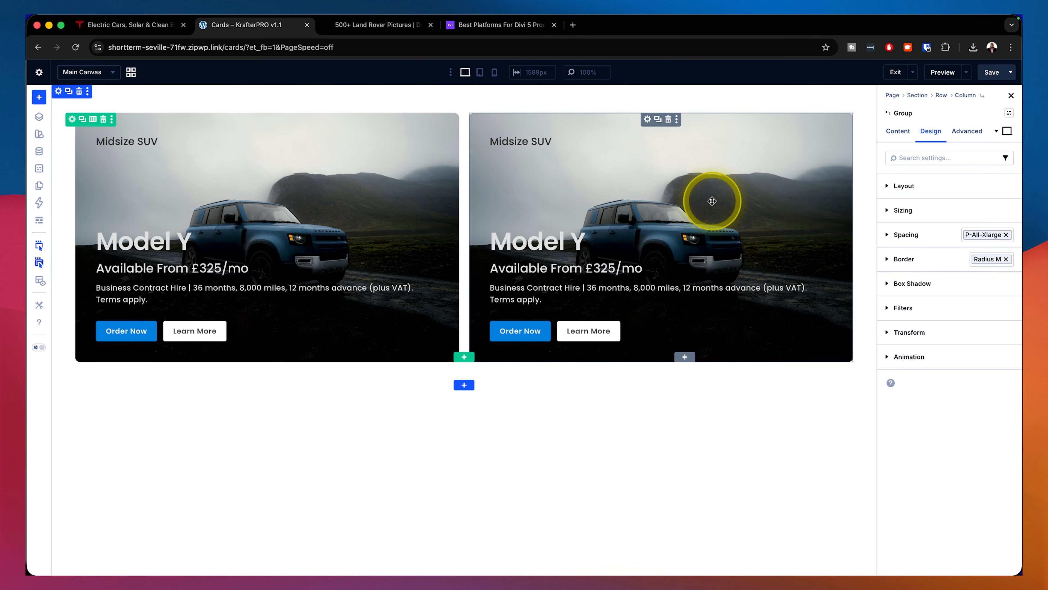
left_click(154, 27)
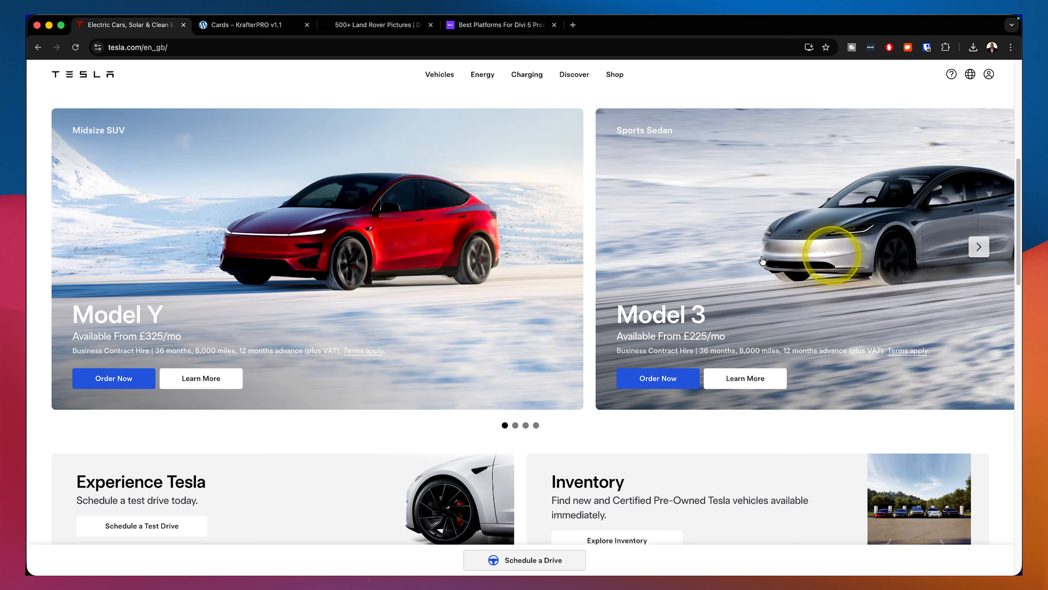
left_click(229, 27)
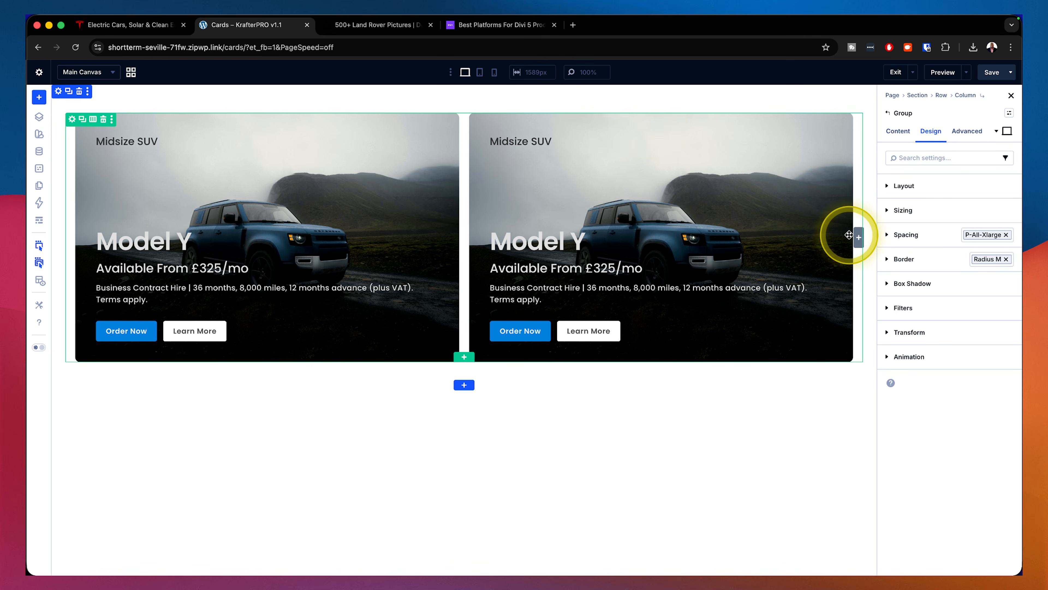
Step: Replace the second card's background image with the black Mercedes photo from the media library
left_click(900, 131)
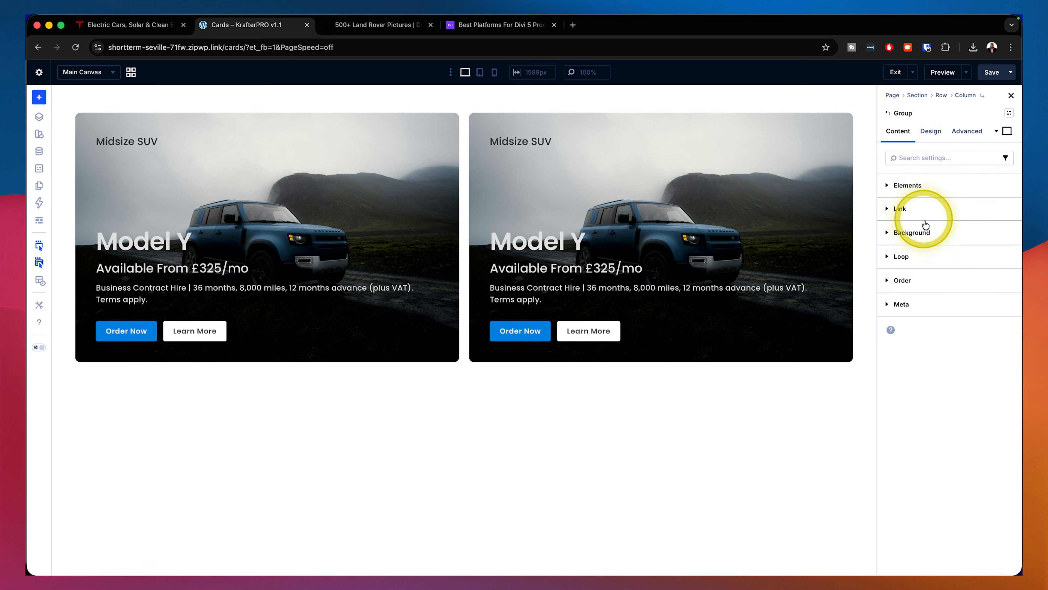
left_click(925, 232)
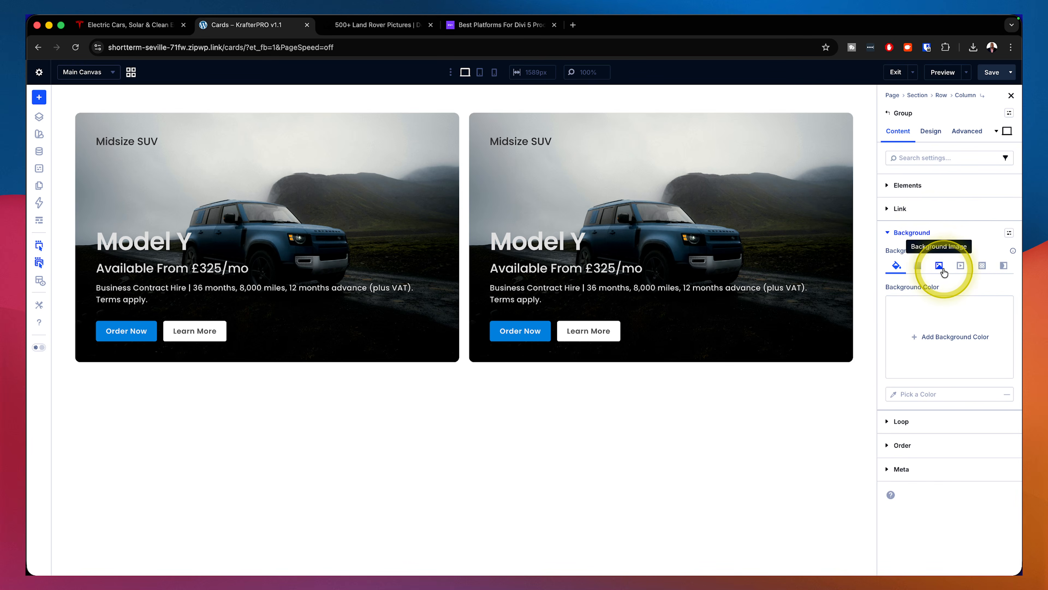
left_click(938, 267)
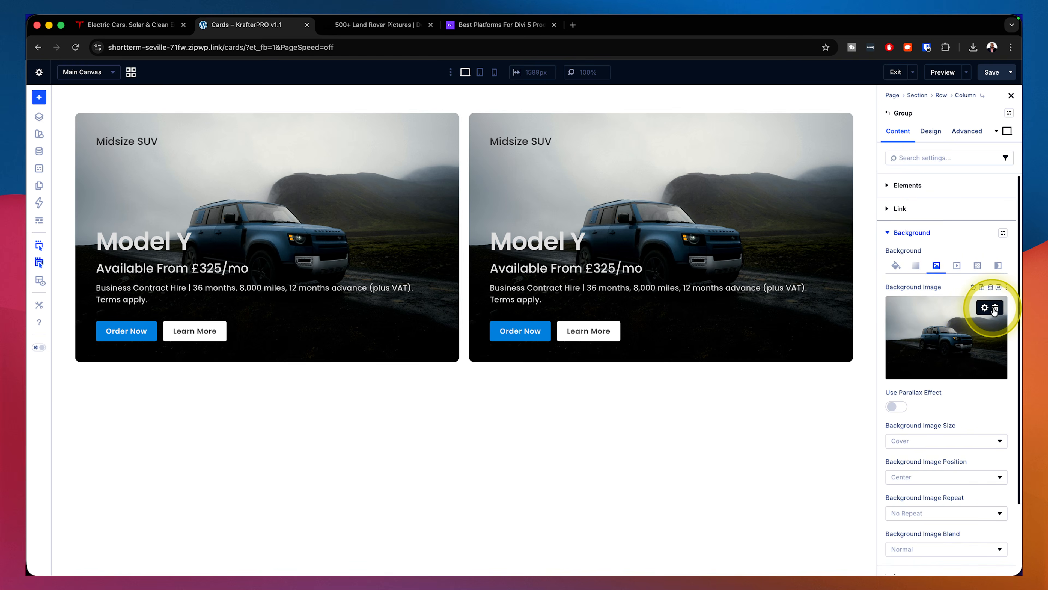
left_click(994, 307)
left_click(947, 335)
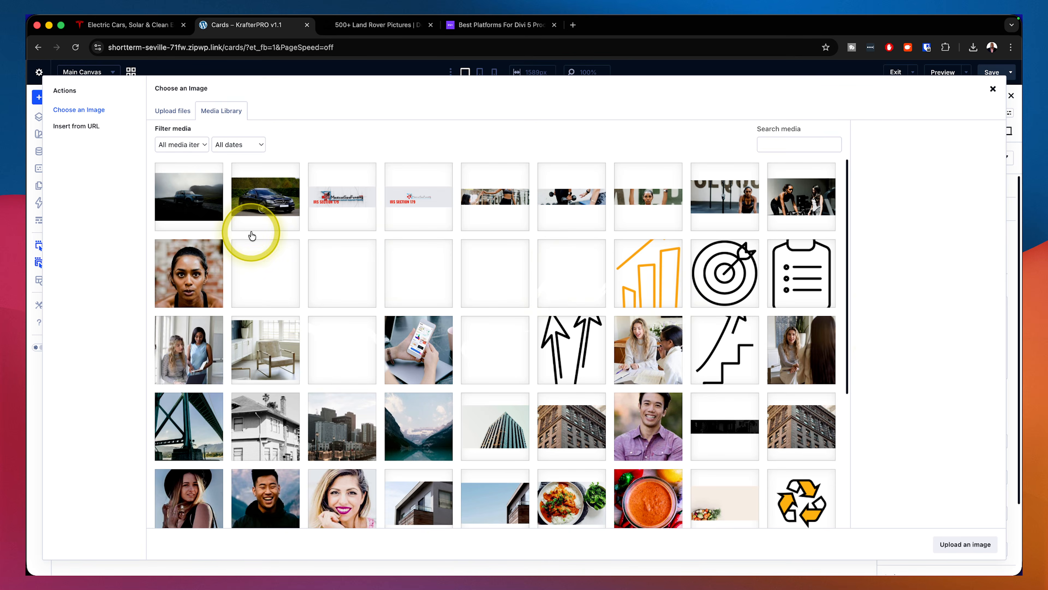
left_click(267, 194)
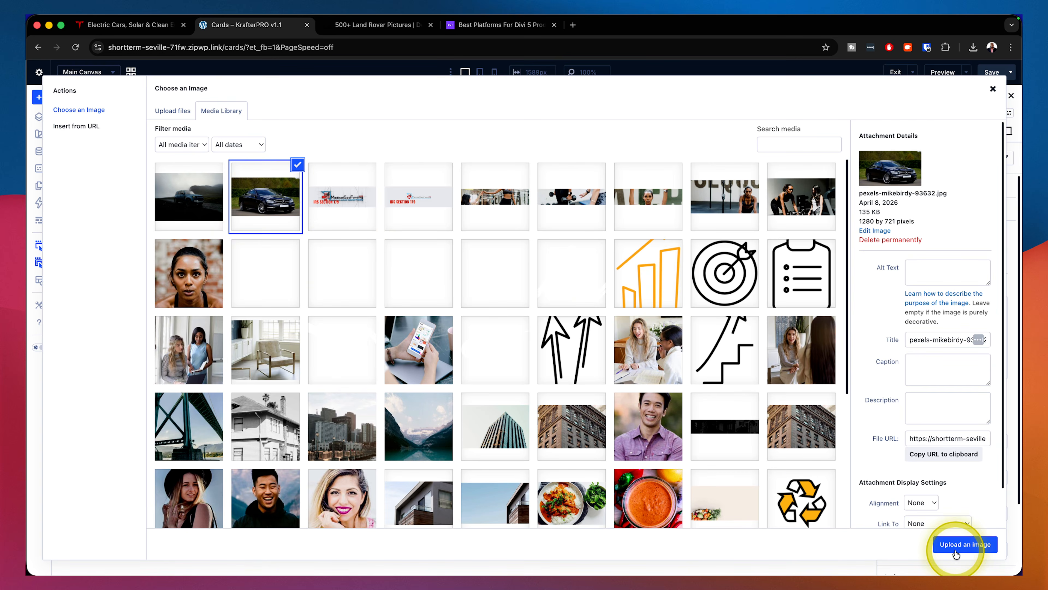
left_click(959, 545)
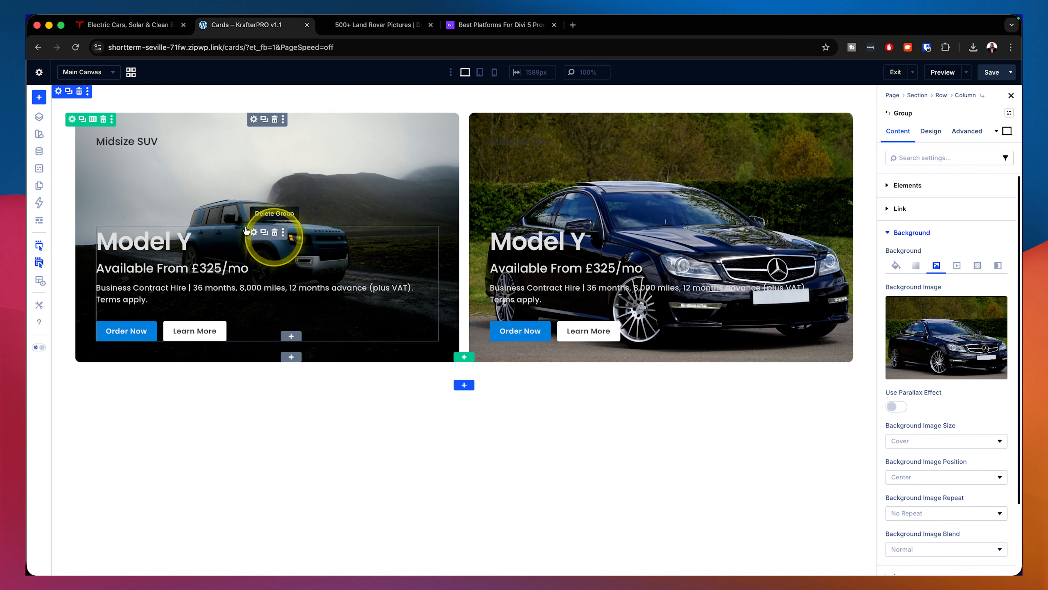
Step: Switch to Unsplash and search its landscape photos for "toyota"
left_click(387, 27)
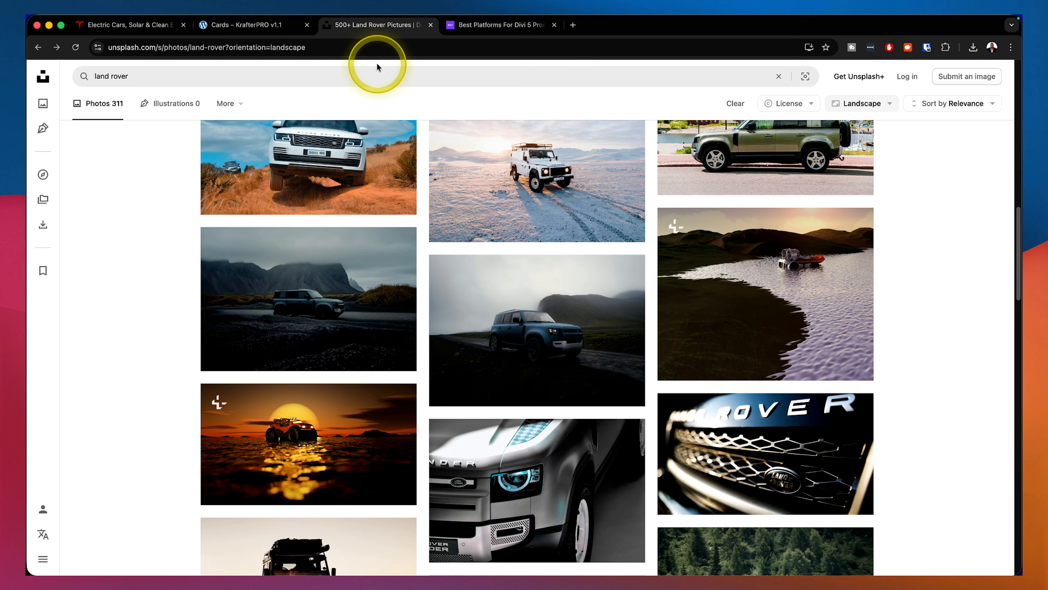
double_click(164, 77)
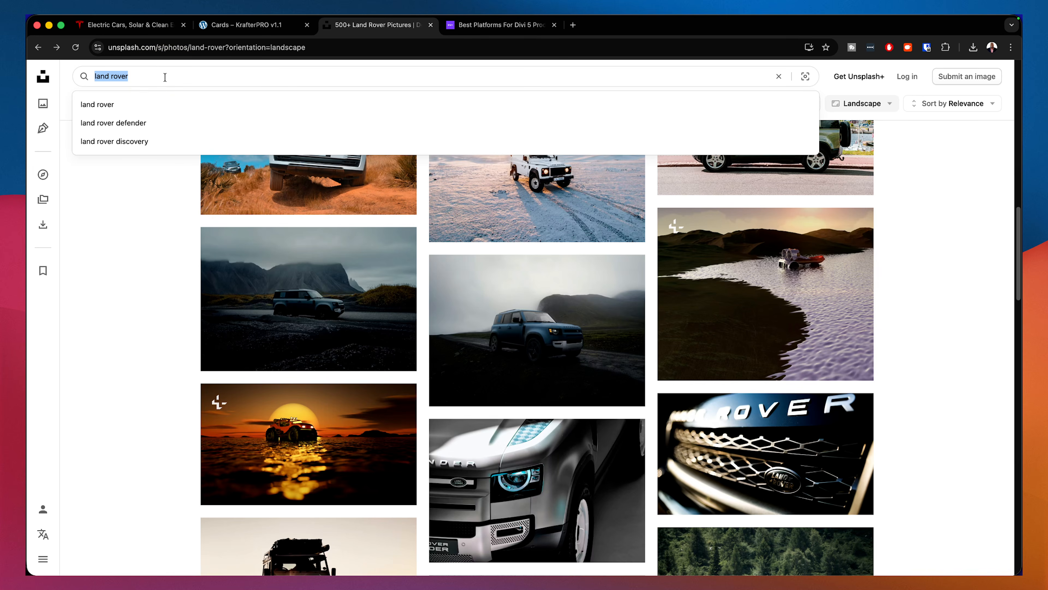
type("toyota")
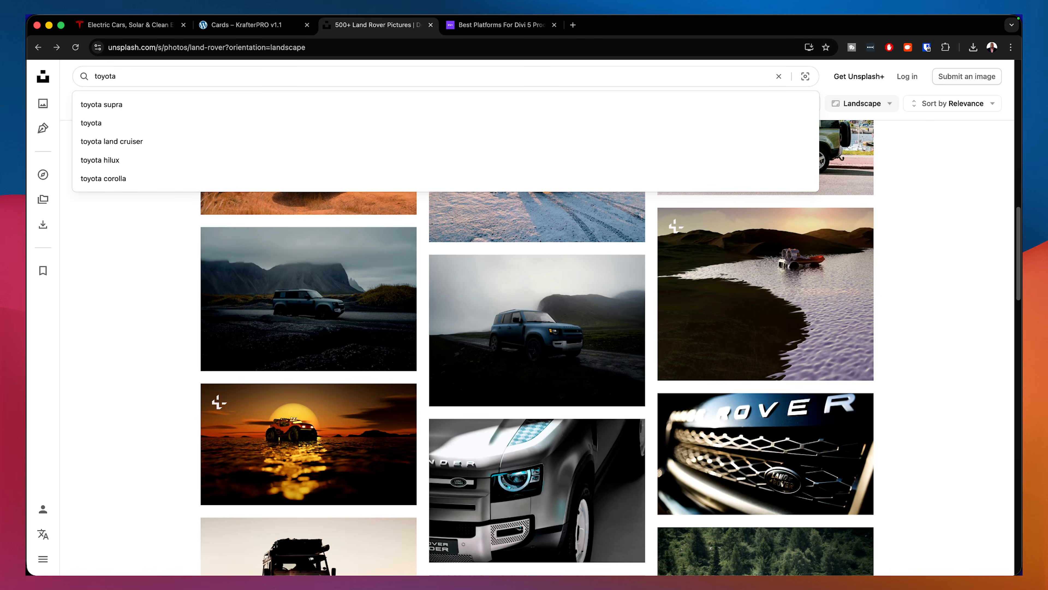
key("Return")
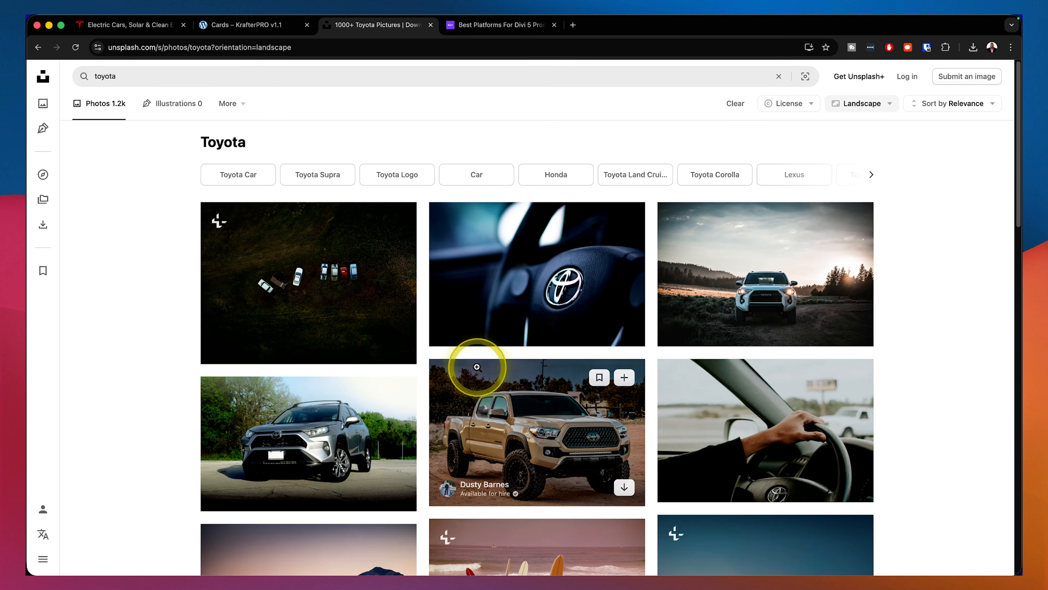
Step: Find the photo of the silver Toyota on an empty road near mountains and download it in Medium (1920 x 1280)
scroll(477, 366, "down", 2)
scroll(477, 367, "down", 2)
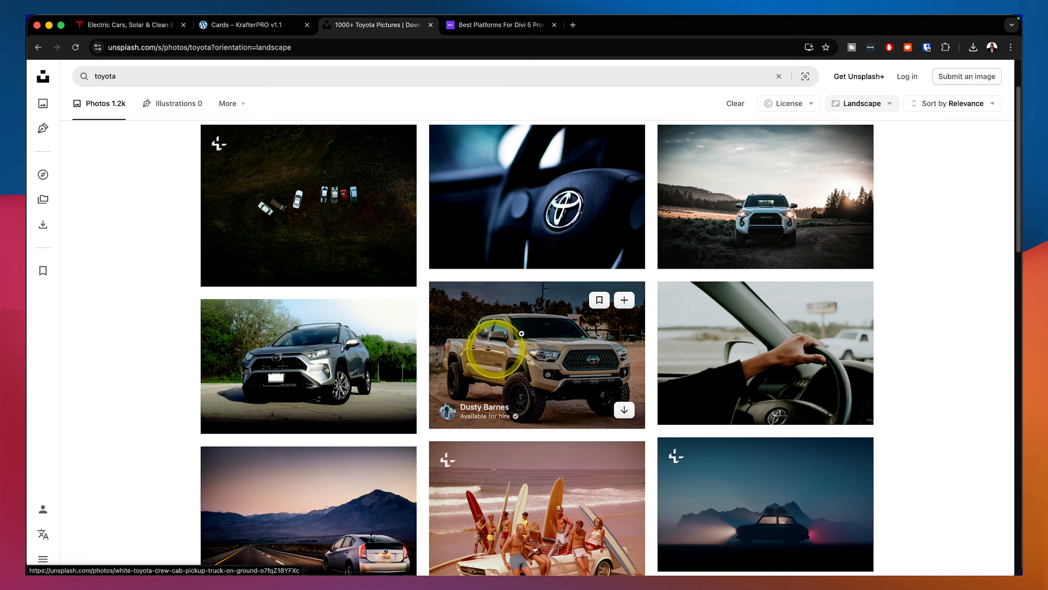
scroll(632, 328, "down", 4)
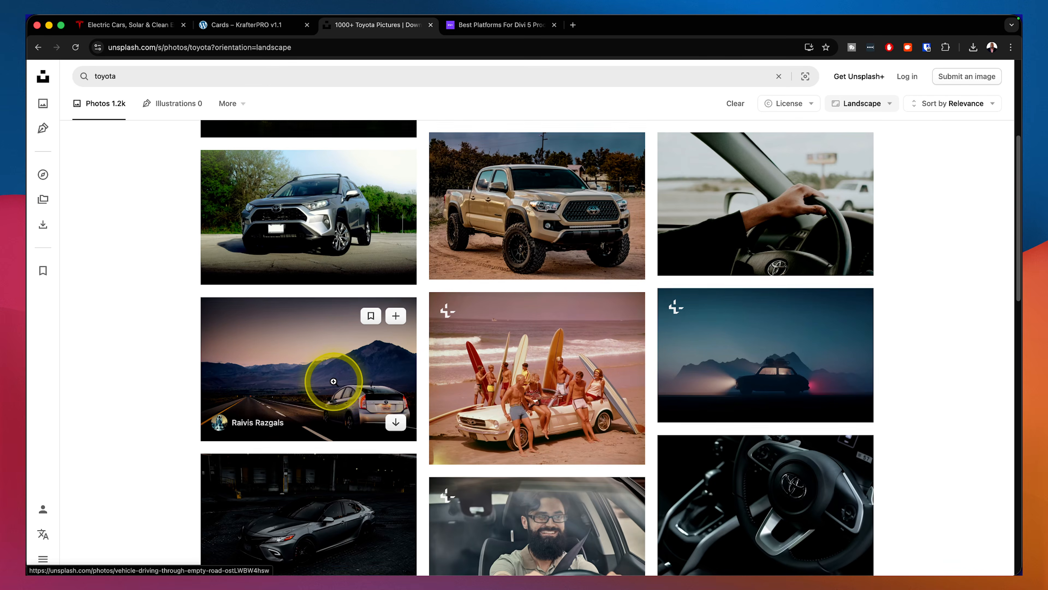
scroll(335, 372, "down", 1)
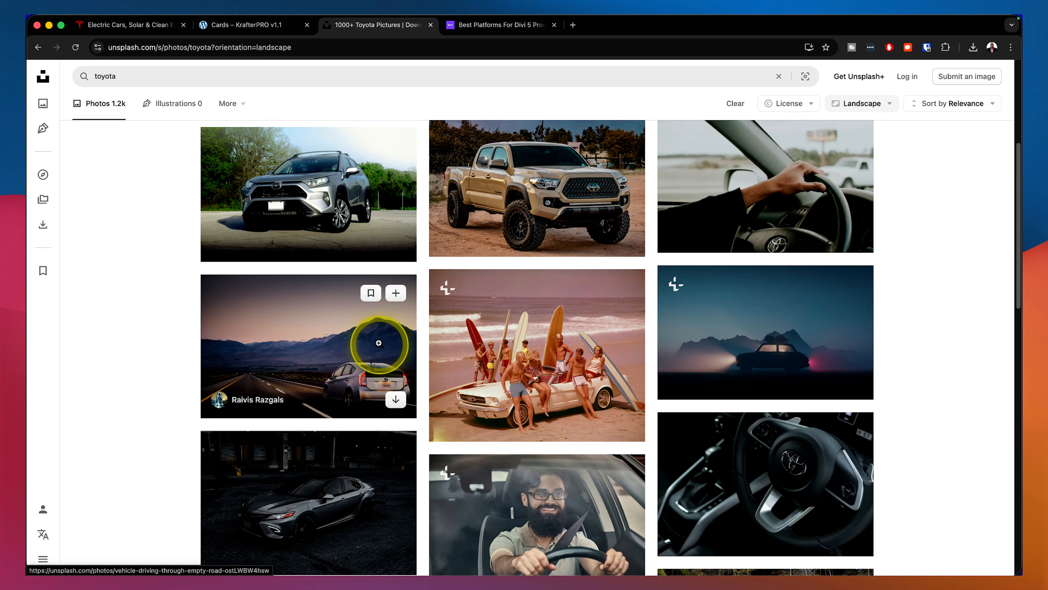
left_click(335, 333)
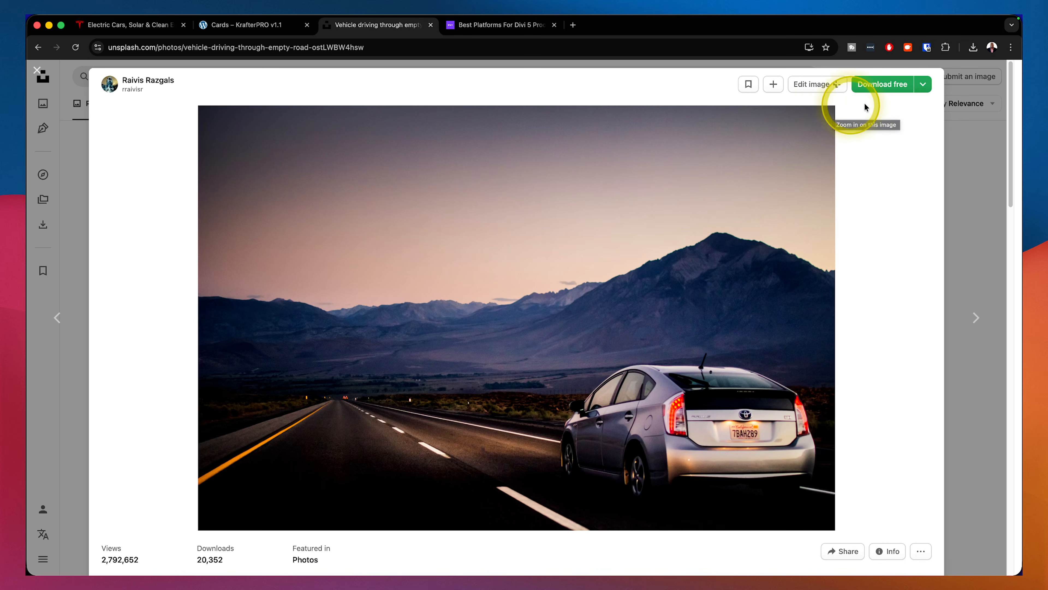
left_click(922, 84)
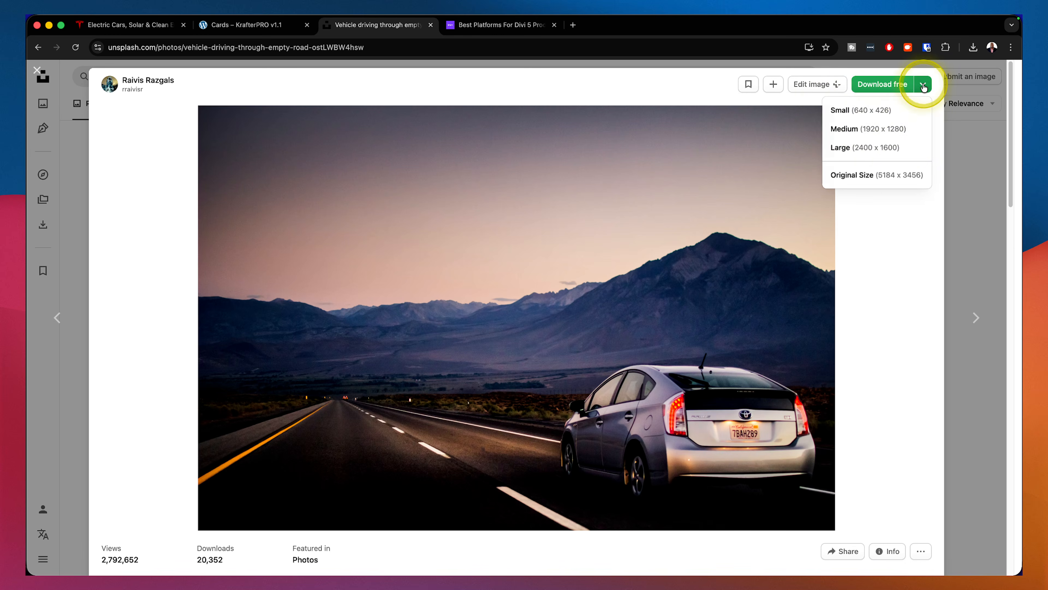
left_click(917, 131)
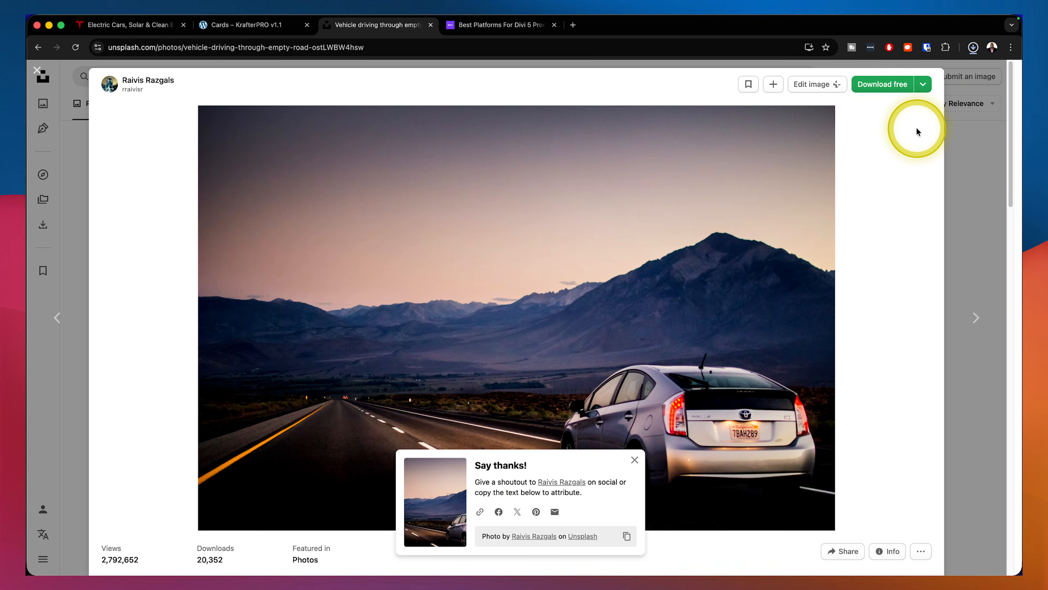
Step: Back in the Divi builder, upload the downloaded Toyota road photo and set it as the second card's background image
left_click(272, 26)
mouse_move(643, 176)
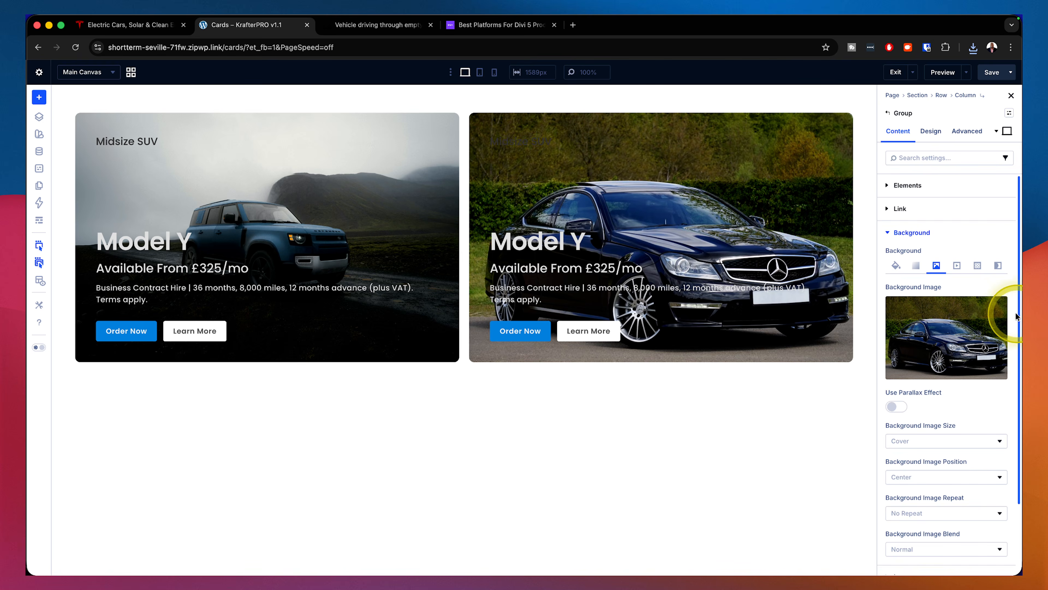
left_click(996, 310)
left_click(951, 330)
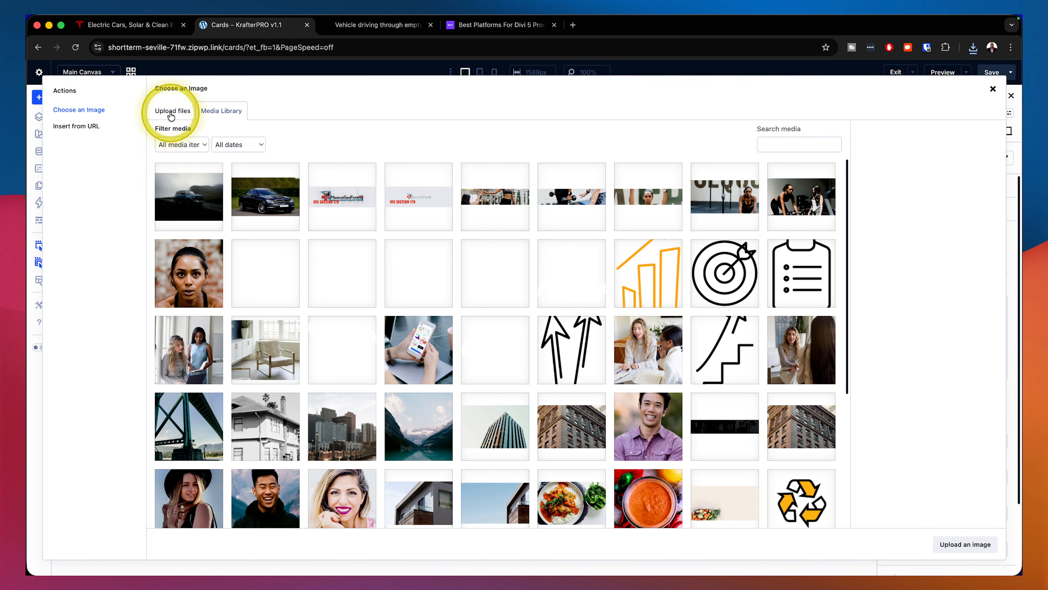
left_click(170, 110)
left_click(594, 302)
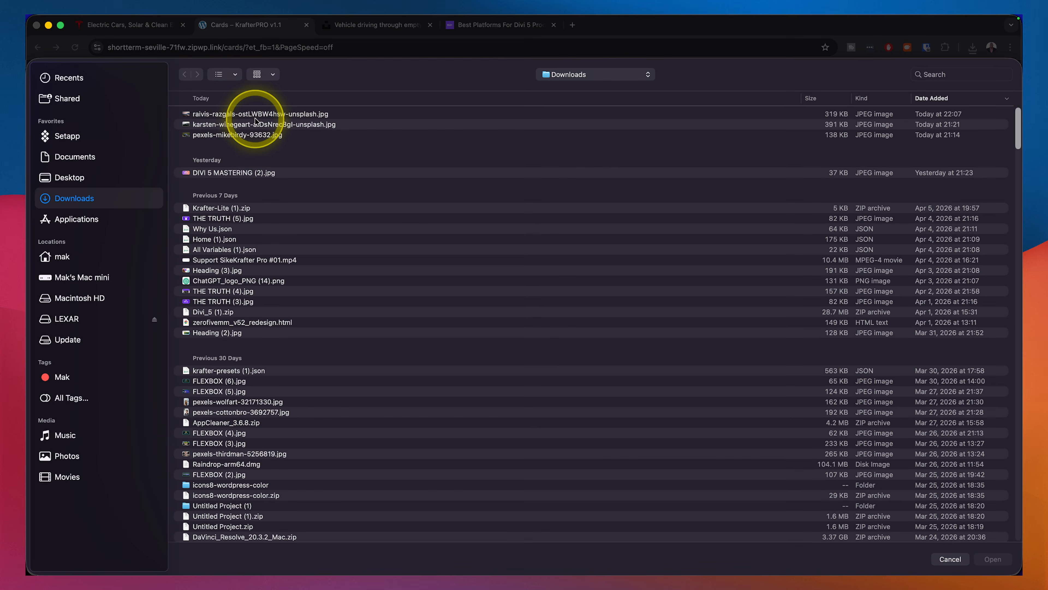
double_click(255, 114)
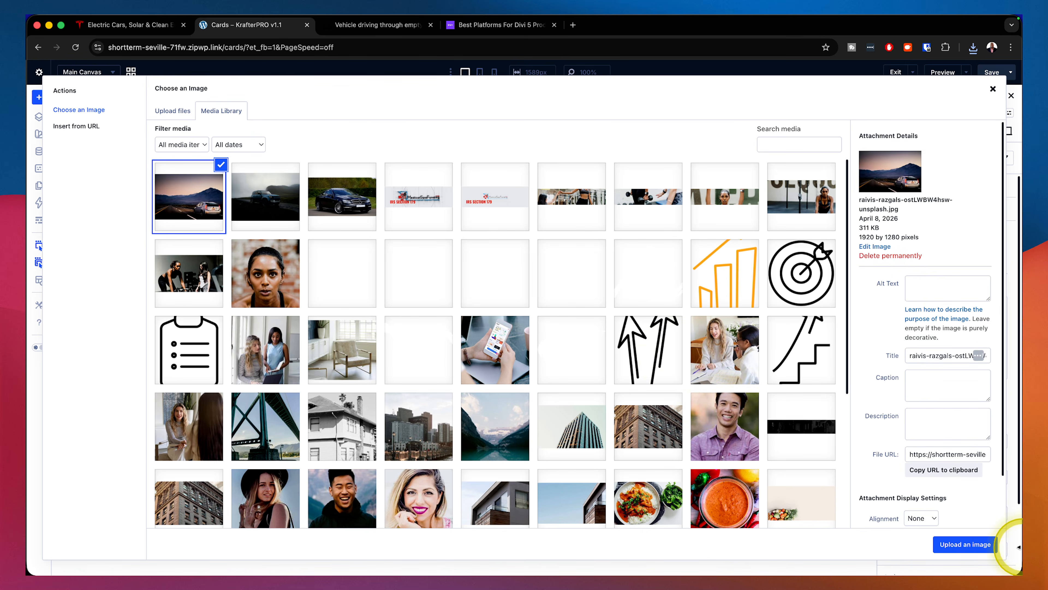
left_click(991, 545)
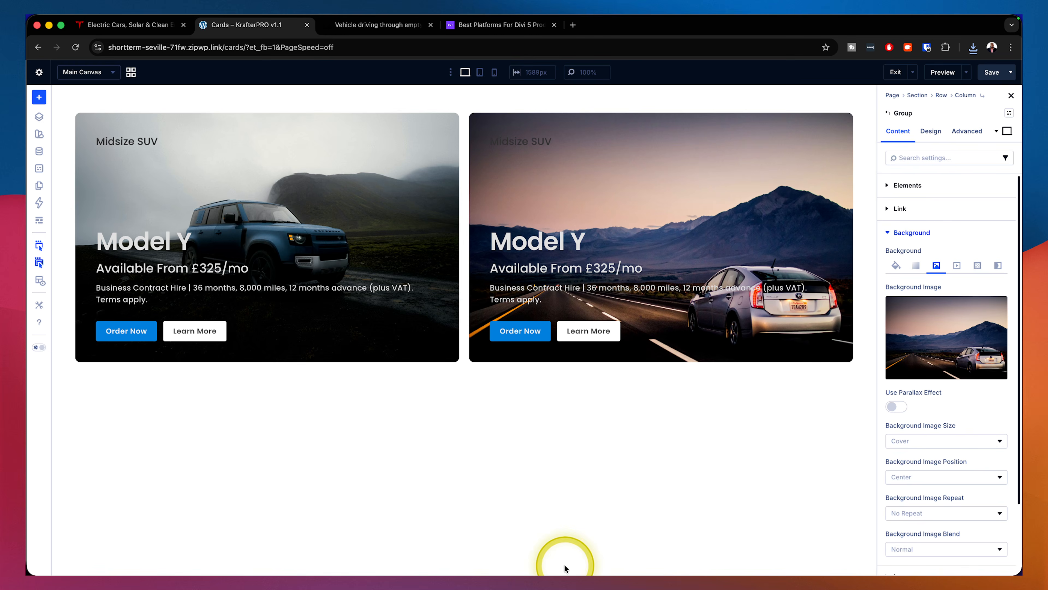
Step: Apply the "text light" text preset to the "Midsize SUV" label on the second card
mouse_move(596, 574)
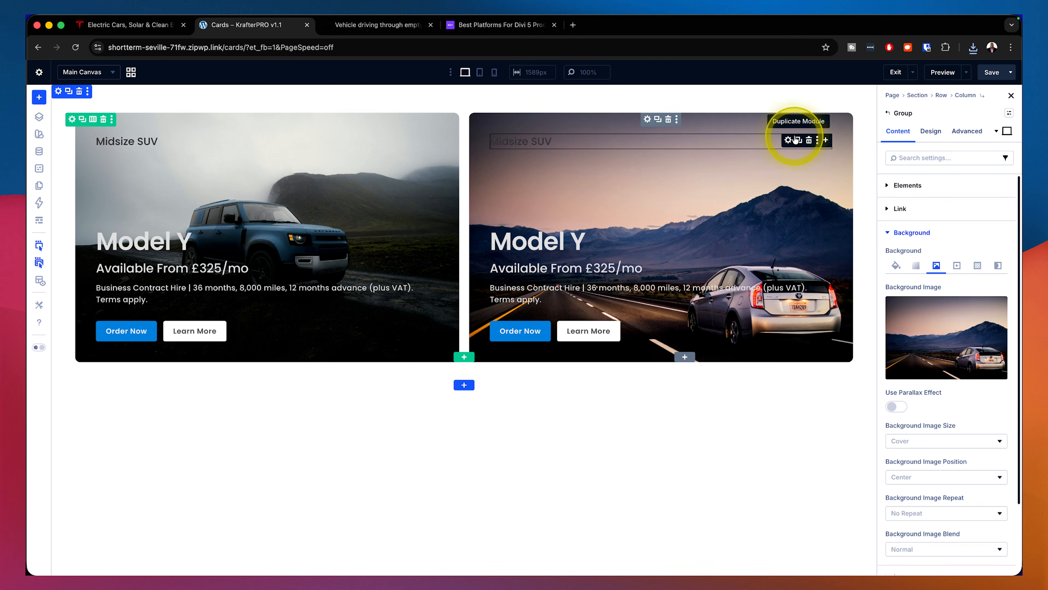
left_click(787, 142)
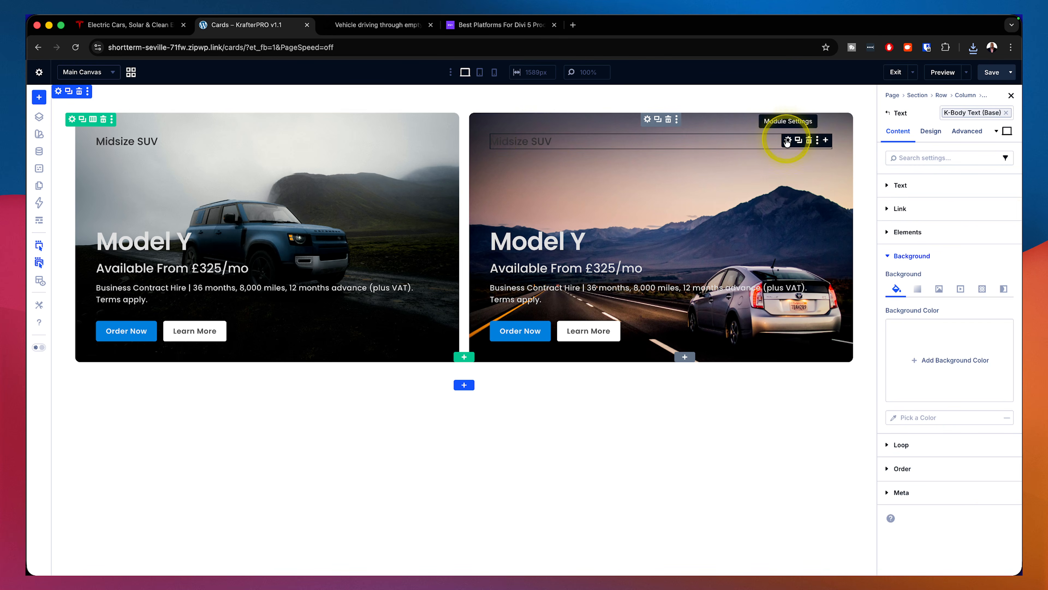
left_click(929, 132)
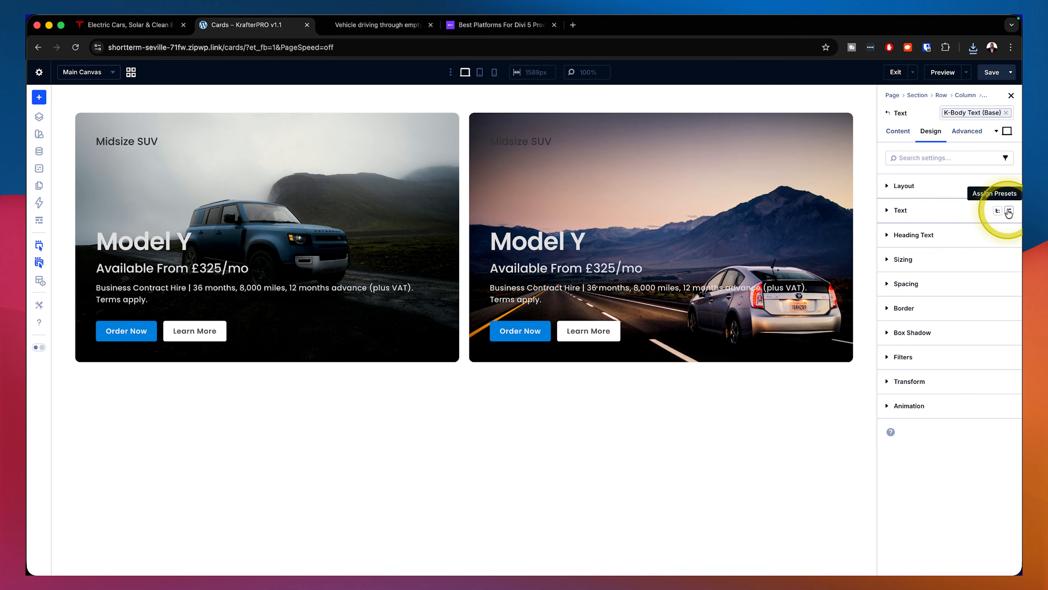
left_click(1009, 211)
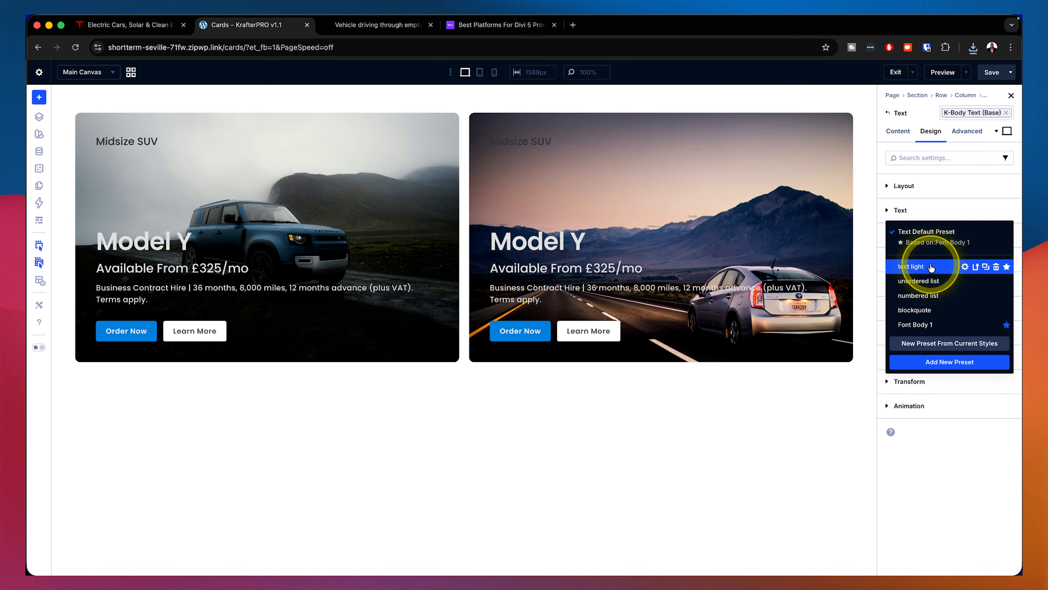
left_click(917, 267)
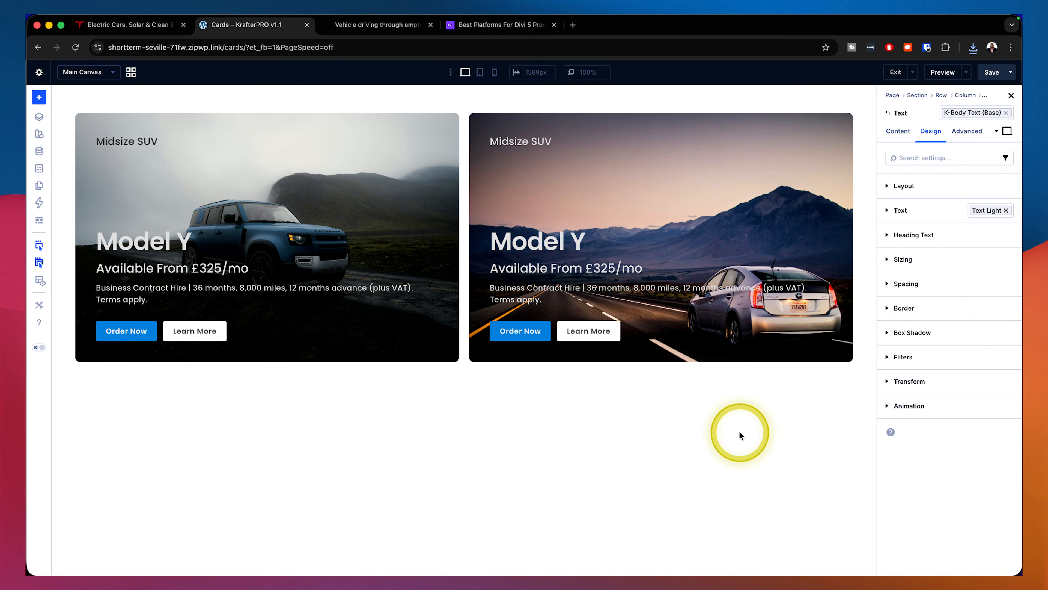